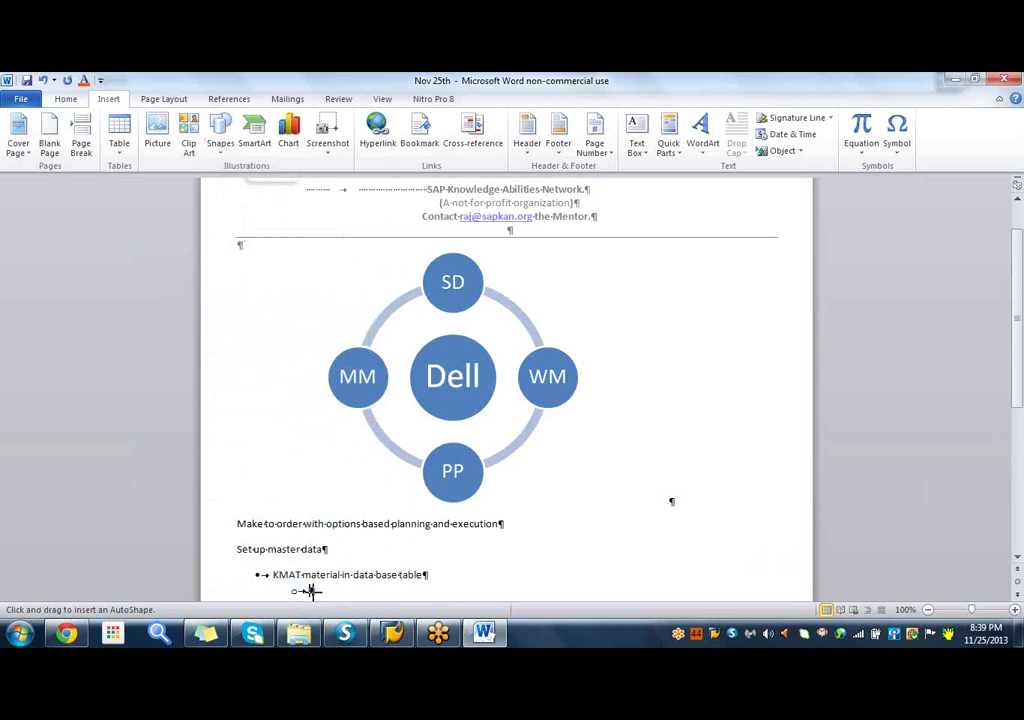
Draw a cylinder about 0.81" high and 1.02" wide below the KMAT material bullet and label it MARA.
{"action": "left_click_drag", "start_coordinate": [313, 591], "coordinate": [386, 531]}
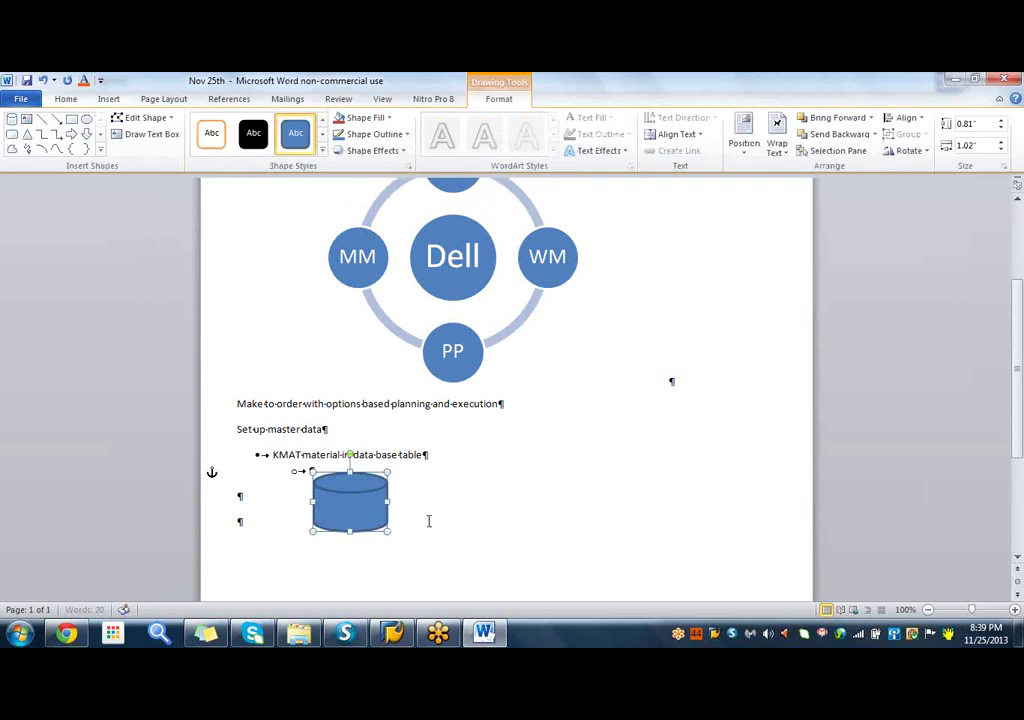
{"action": "left_click", "coordinate": [428, 519]}
{"action": "left_click", "coordinate": [327, 511]}
{"action": "type", "text": "M"}
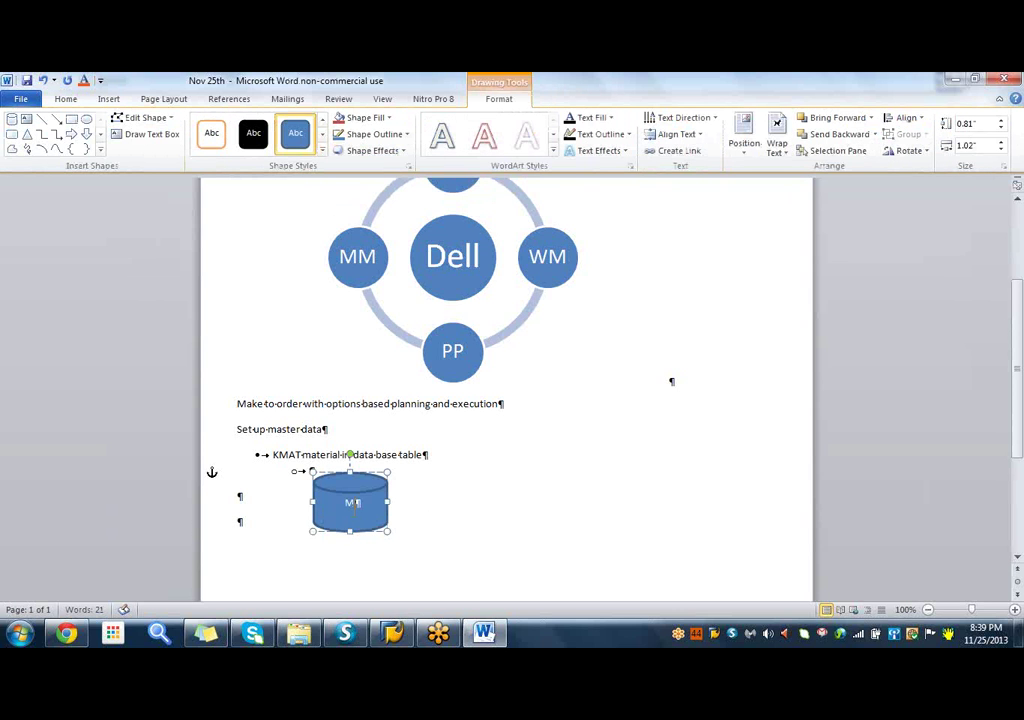
{"action": "type", "text": "ARA"}
{"action": "left_click", "coordinate": [412, 531]}
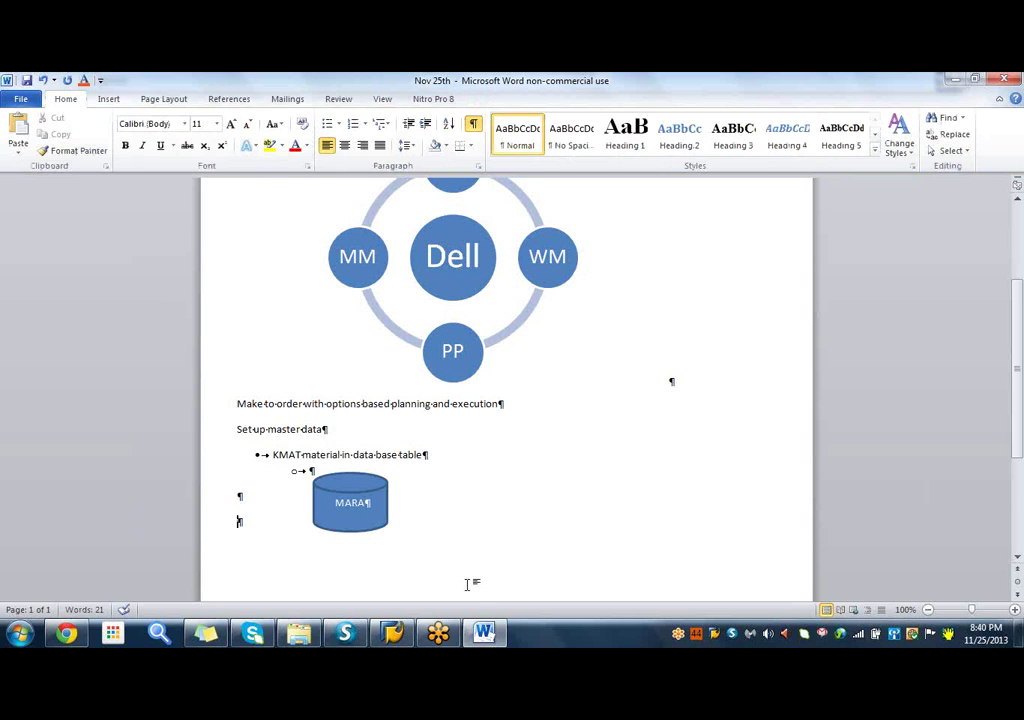
Switch to SAP Easy Access and collapse the Sales and Distribution and Logistics folders.
{"action": "mouse_move", "coordinate": [397, 640]}
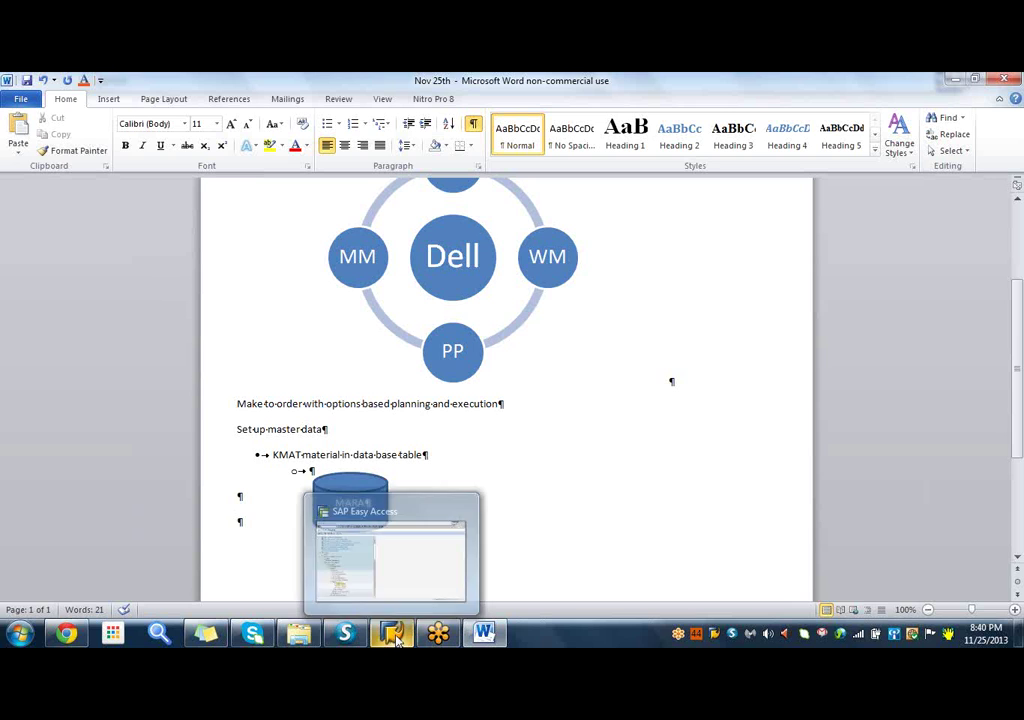
{"action": "left_click", "coordinate": [411, 597]}
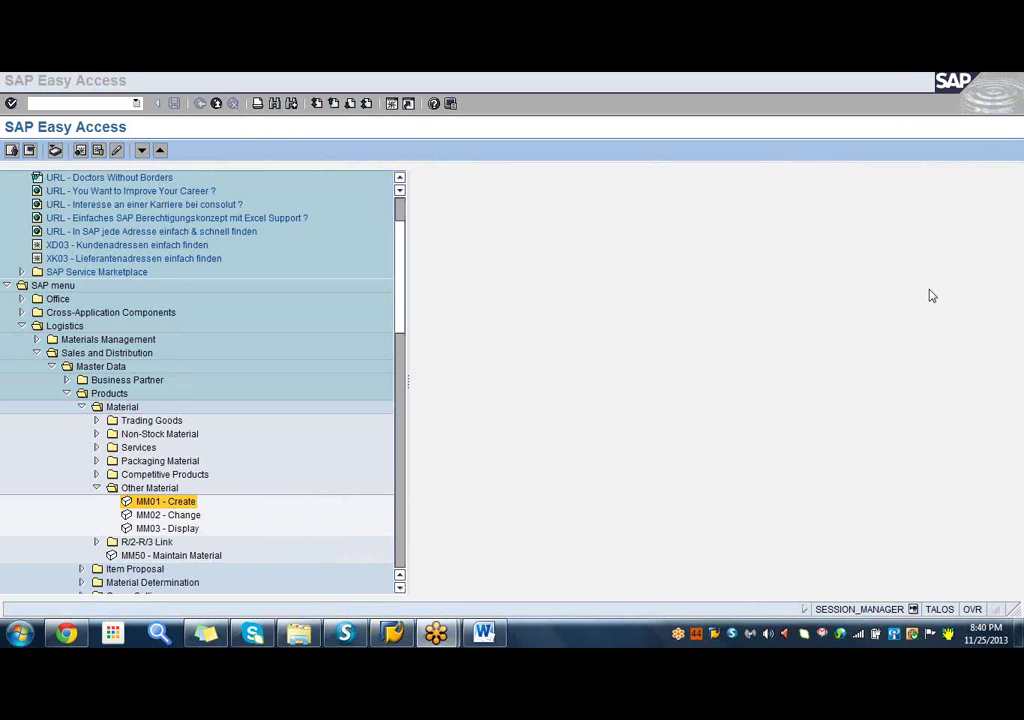
{"action": "left_click", "coordinate": [626, 383]}
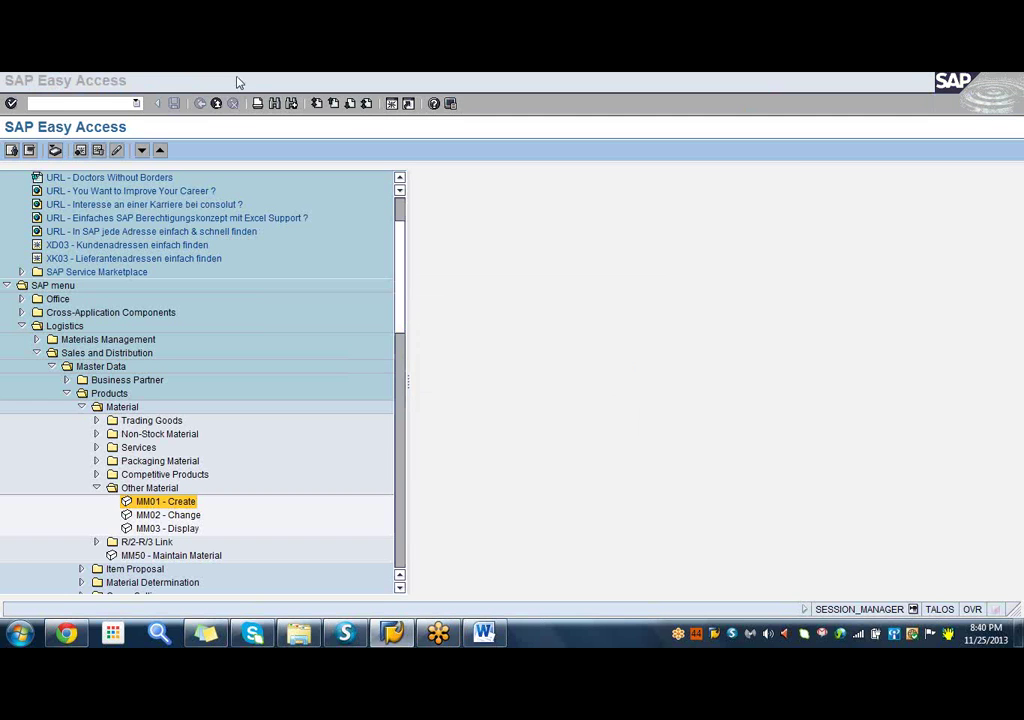
{"action": "left_click", "coordinate": [68, 82]}
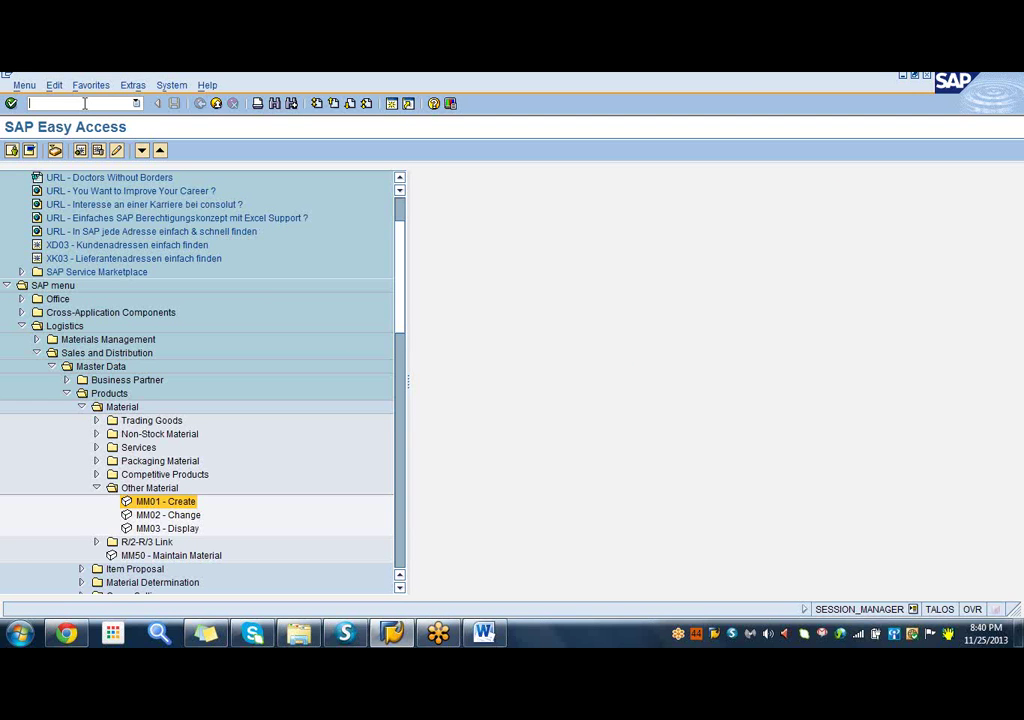
{"action": "left_click", "coordinate": [37, 353]}
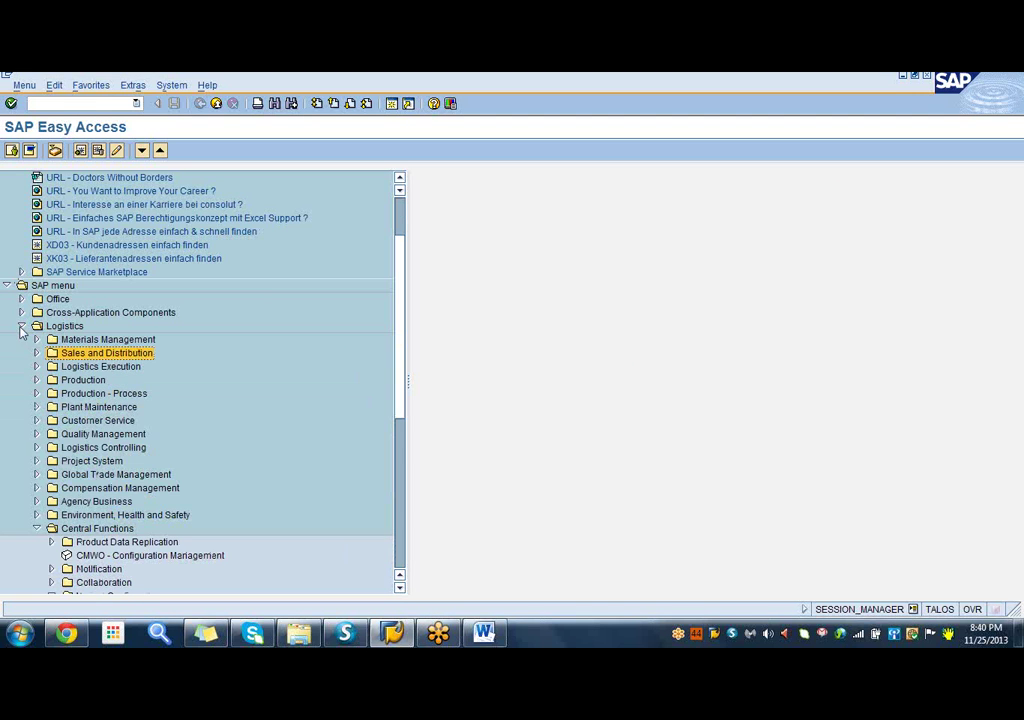
{"action": "left_click", "coordinate": [21, 328]}
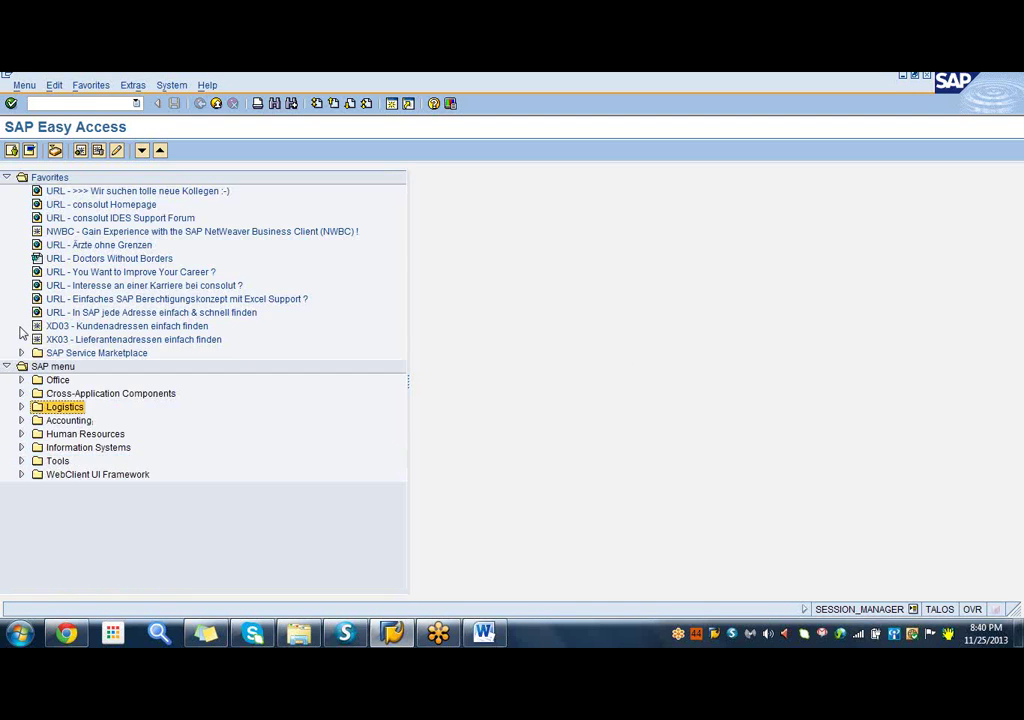
Open CL02 - Classes from the Classification System master data under Cross-Application Components.
{"action": "left_click", "coordinate": [133, 396]}
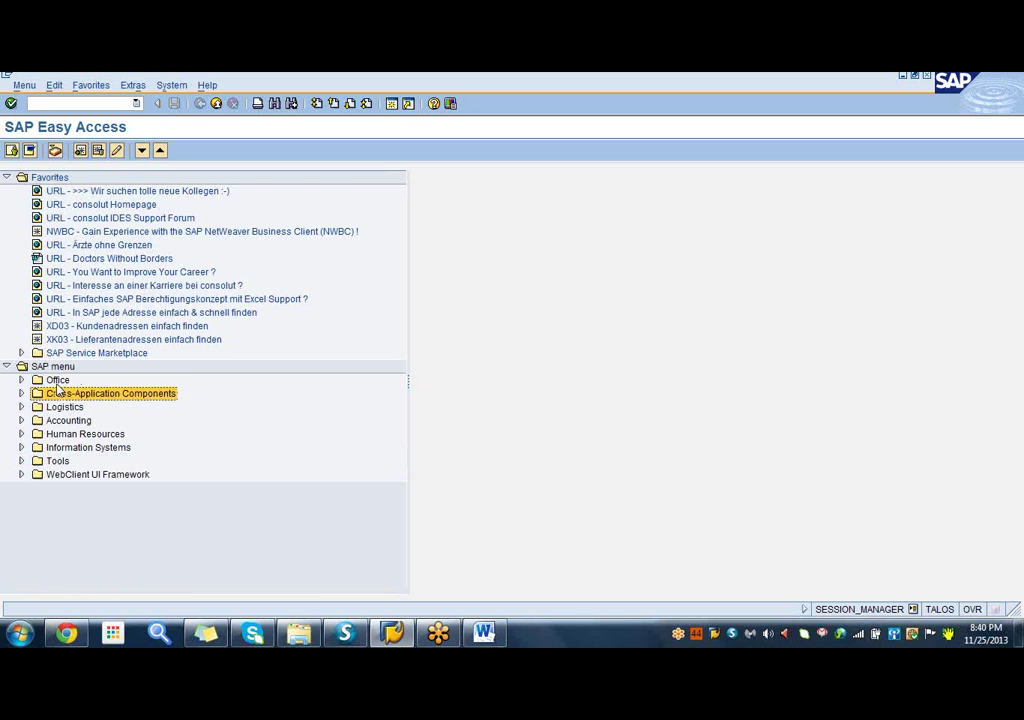
{"action": "left_click", "coordinate": [22, 394]}
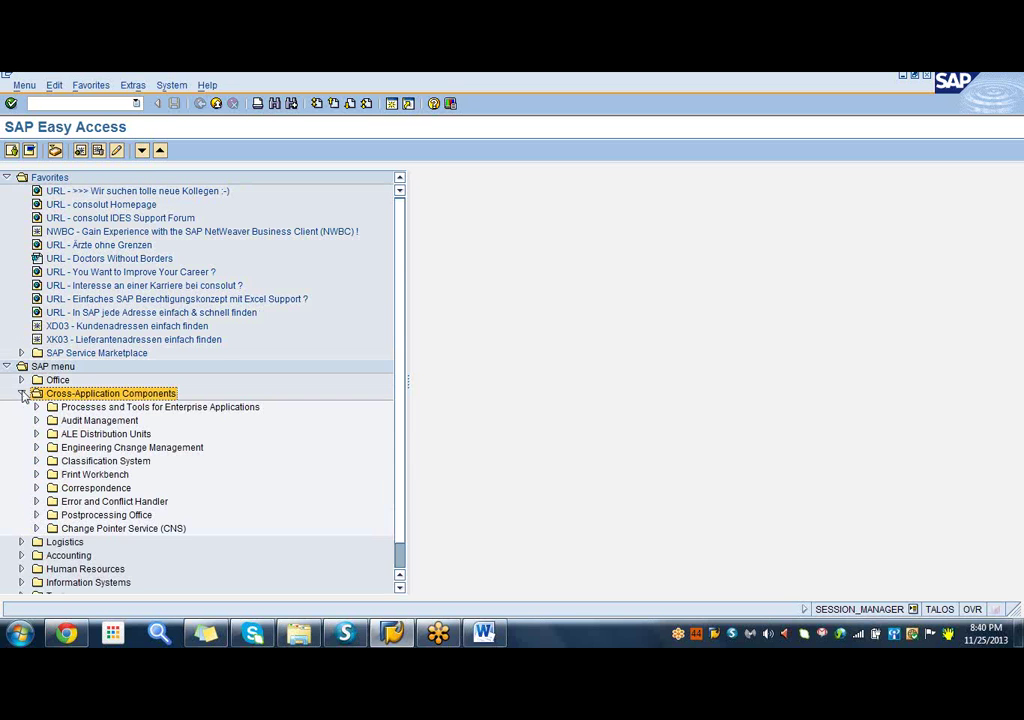
{"action": "left_click", "coordinate": [37, 462]}
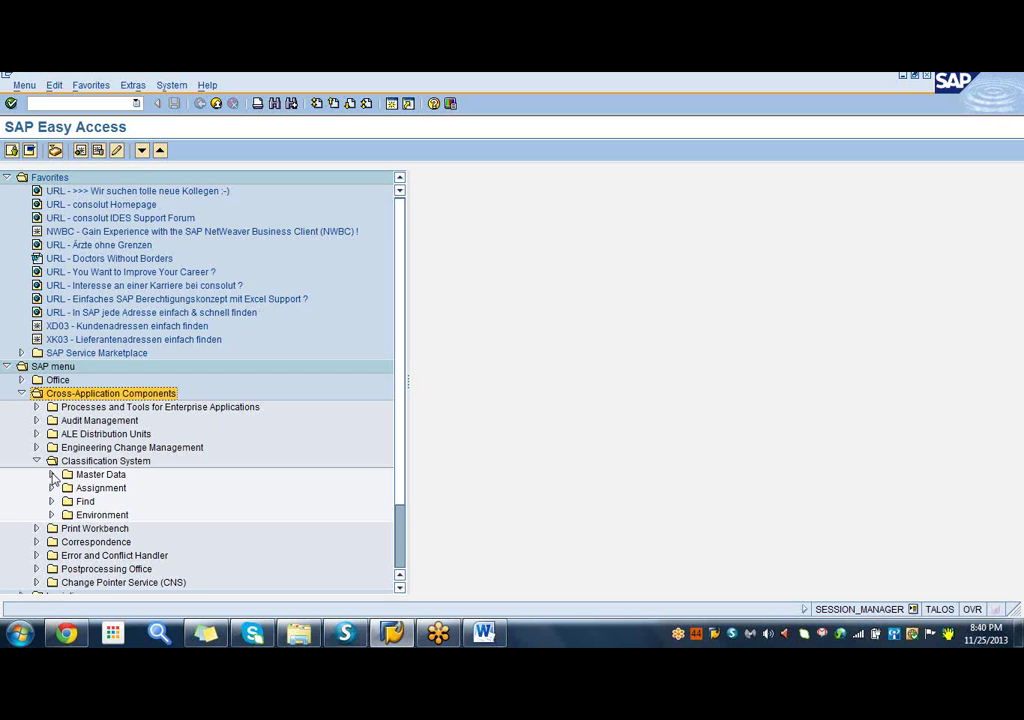
{"action": "left_click", "coordinate": [53, 475]}
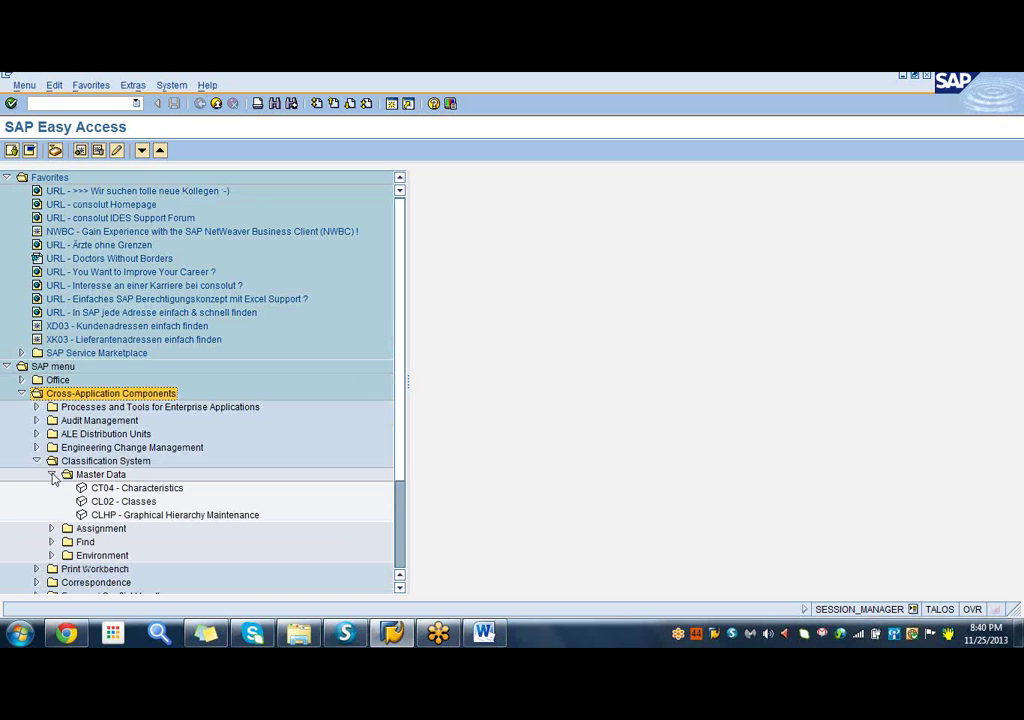
{"action": "double_click", "coordinate": [133, 503]}
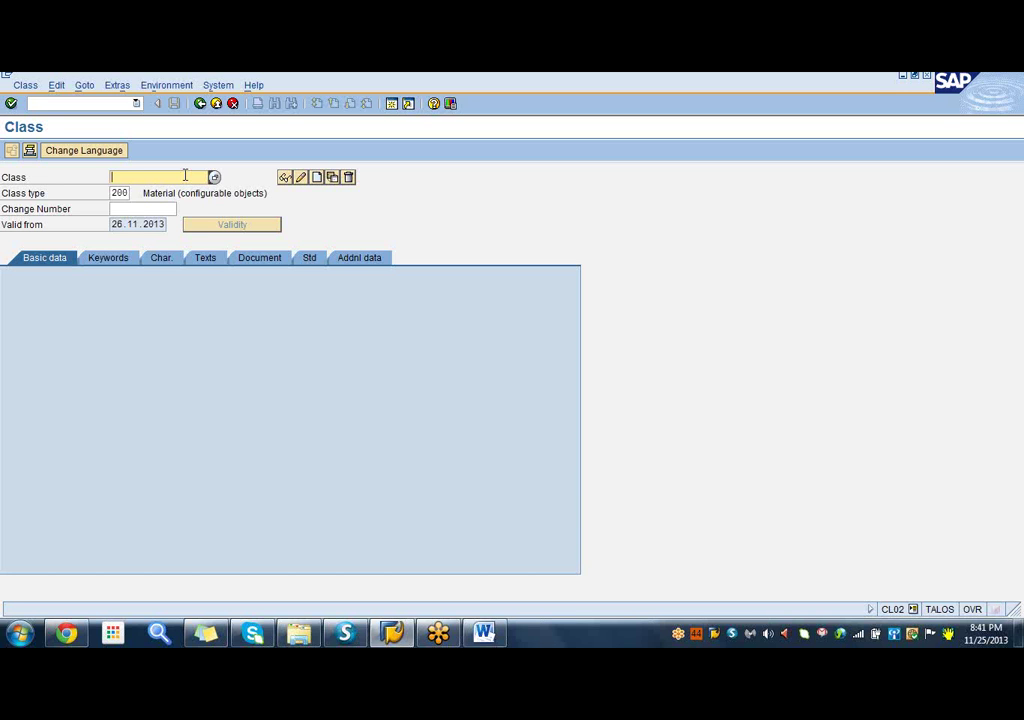
Start creating a class named GOOGLENAVIGATION with class type 200.
{"action": "type", "text": "go"}
{"action": "key", "text": "BackSpace"}
{"action": "key", "text": "BackSpace"}
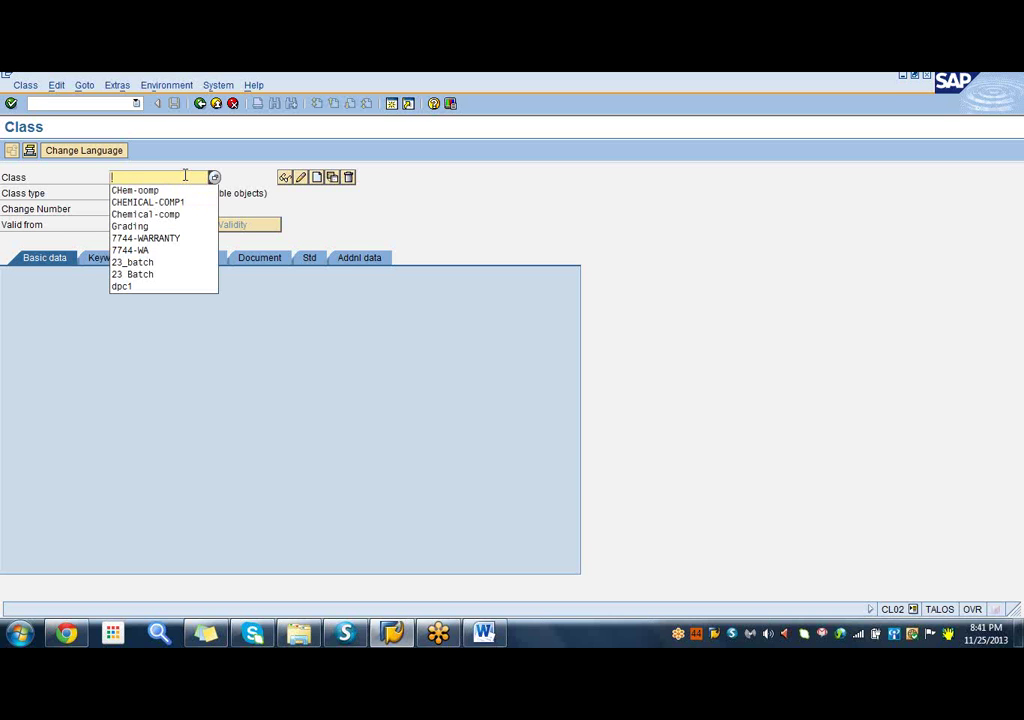
{"action": "type", "text": "Go"}
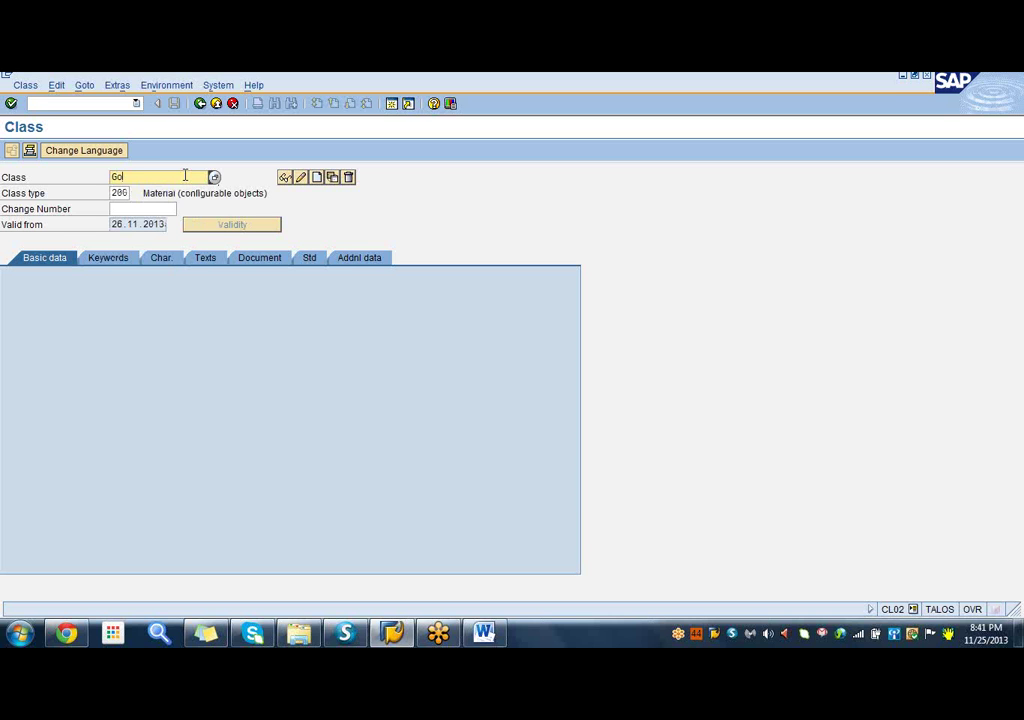
{"action": "type", "text": "cgle Navigation"}
{"action": "left_click", "coordinate": [317, 178]}
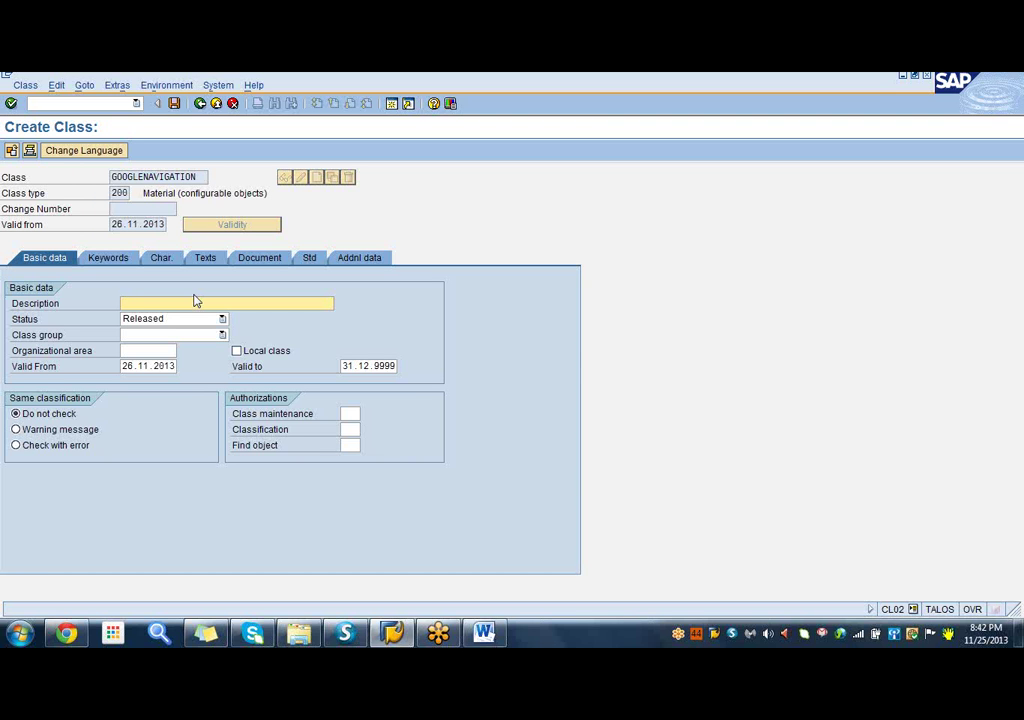
Enter "classification of navigation system" as the description of the new class.
{"action": "left_click", "coordinate": [144, 176]}
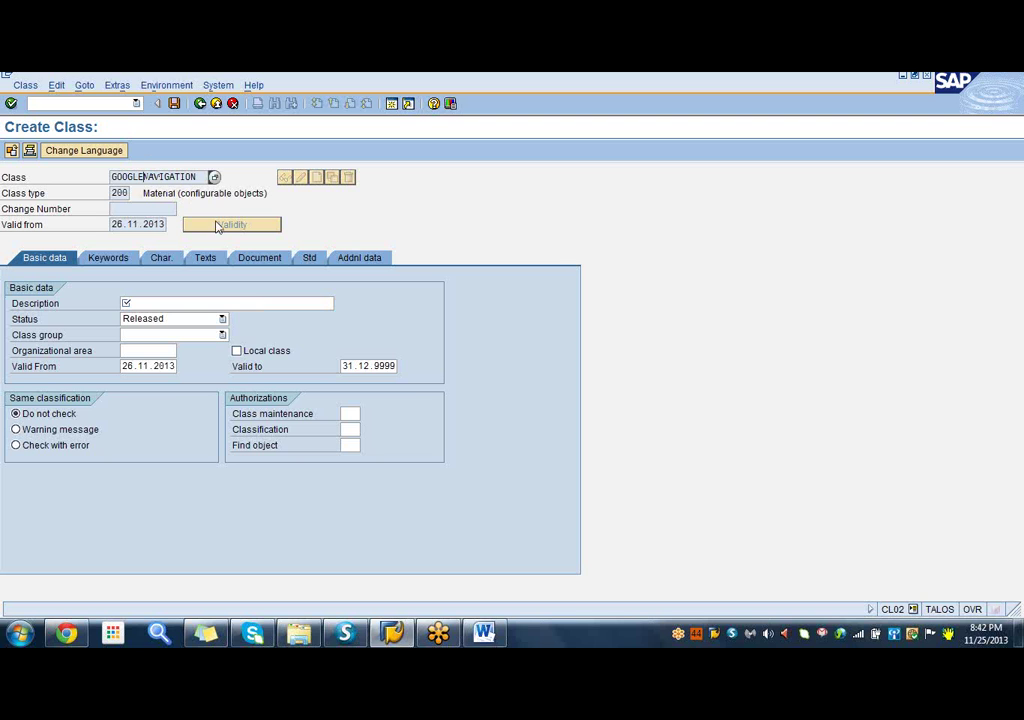
{"action": "left_click", "coordinate": [157, 304]}
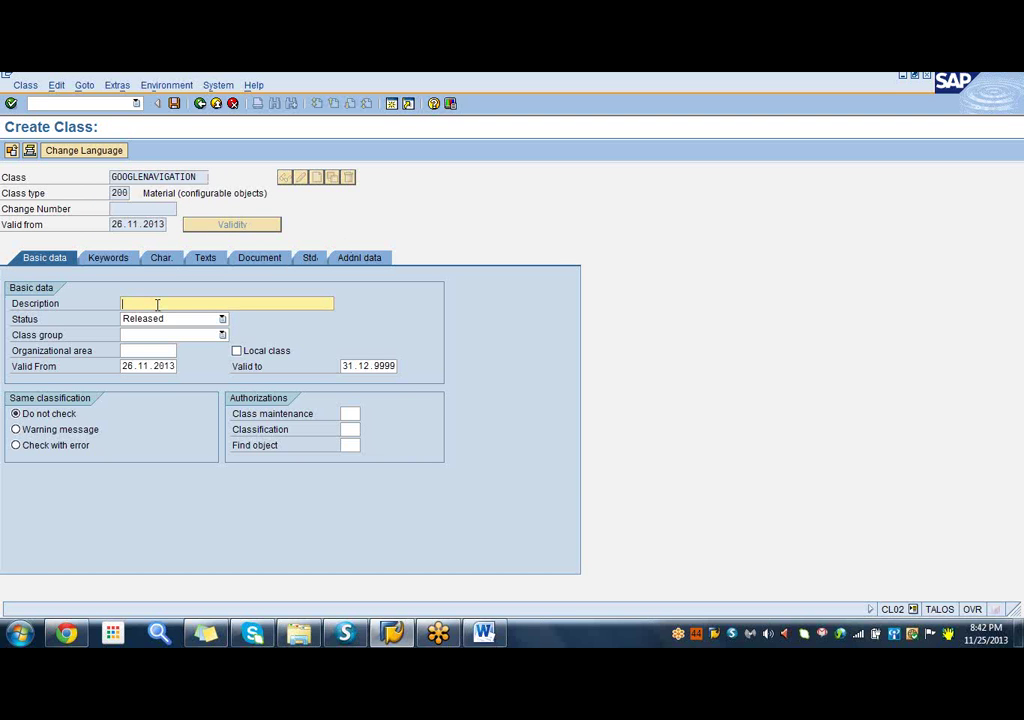
{"action": "left_click", "coordinate": [140, 176]}
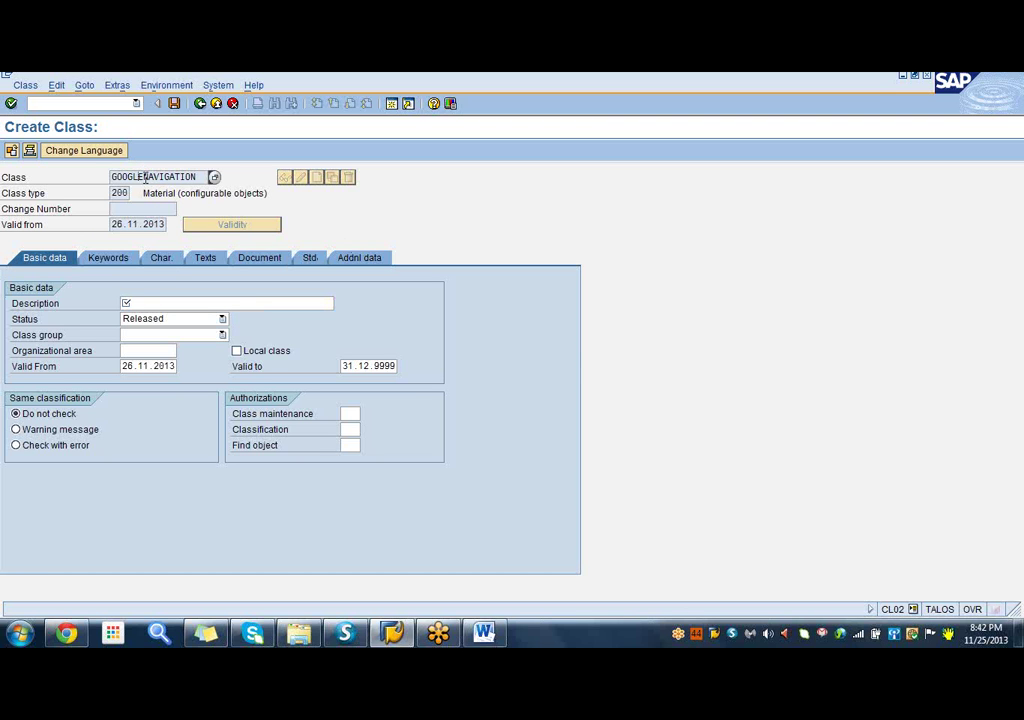
{"action": "left_click", "coordinate": [171, 303]}
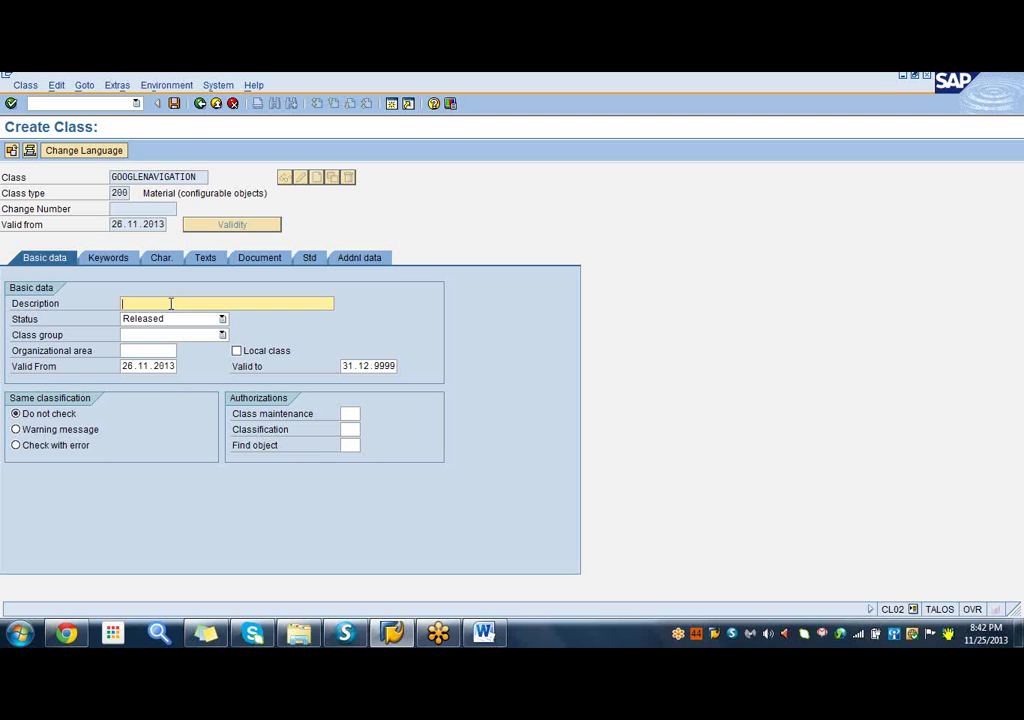
{"action": "type", "text": "fo"}
{"action": "key", "text": "BackSpace"}
{"action": "key", "text": "BackSpace"}
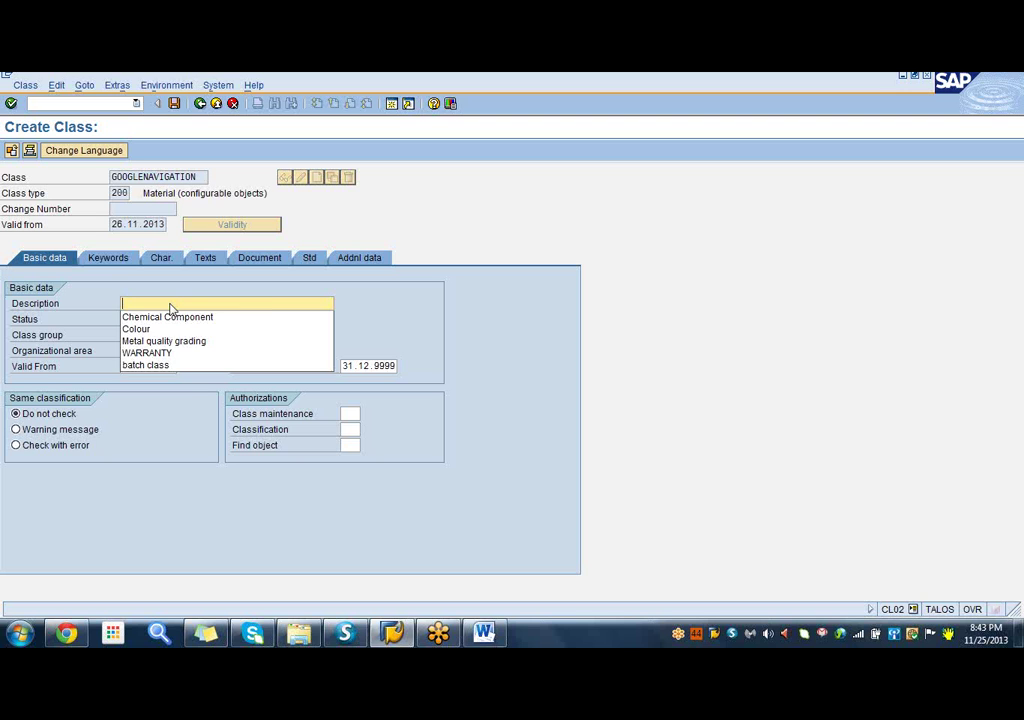
{"action": "type", "text": "class"}
{"action": "type", "text": "i"}
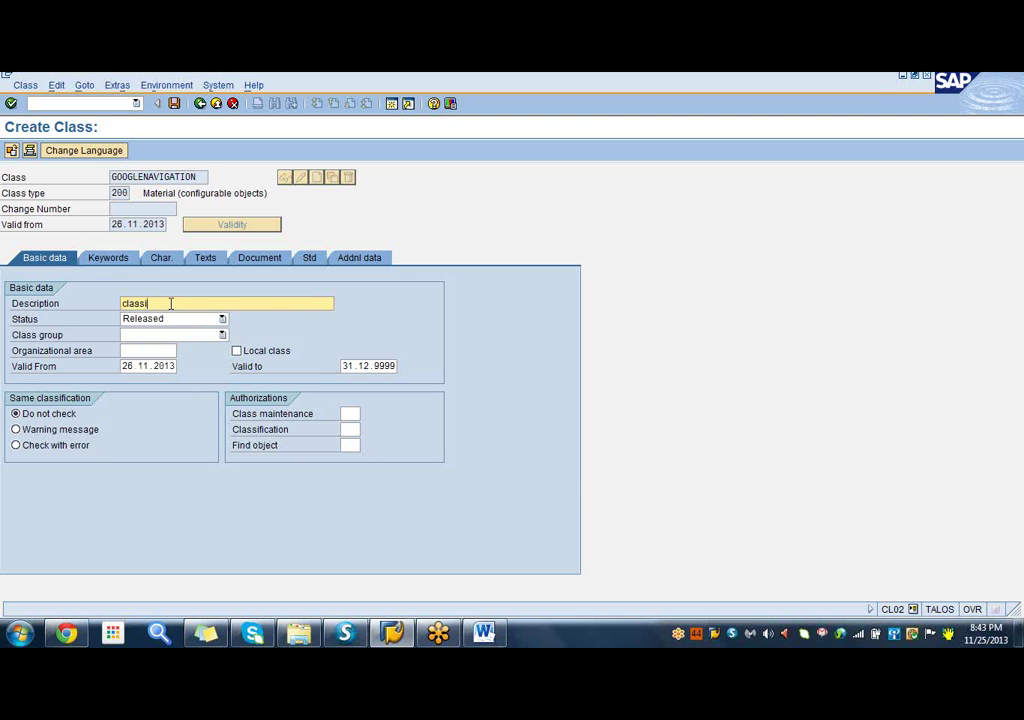
{"action": "type", "text": "fication of navigation system"}
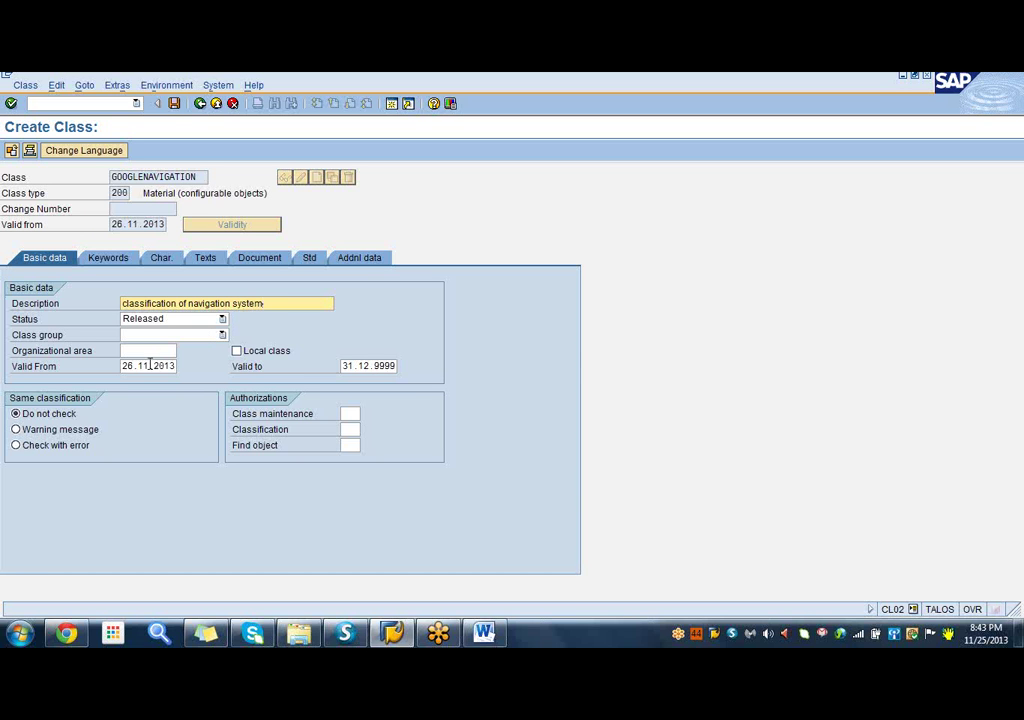
Set the class's valid-to date to 31.12.2025 and its same classification check to Warning message.
{"action": "left_click", "coordinate": [393, 366]}
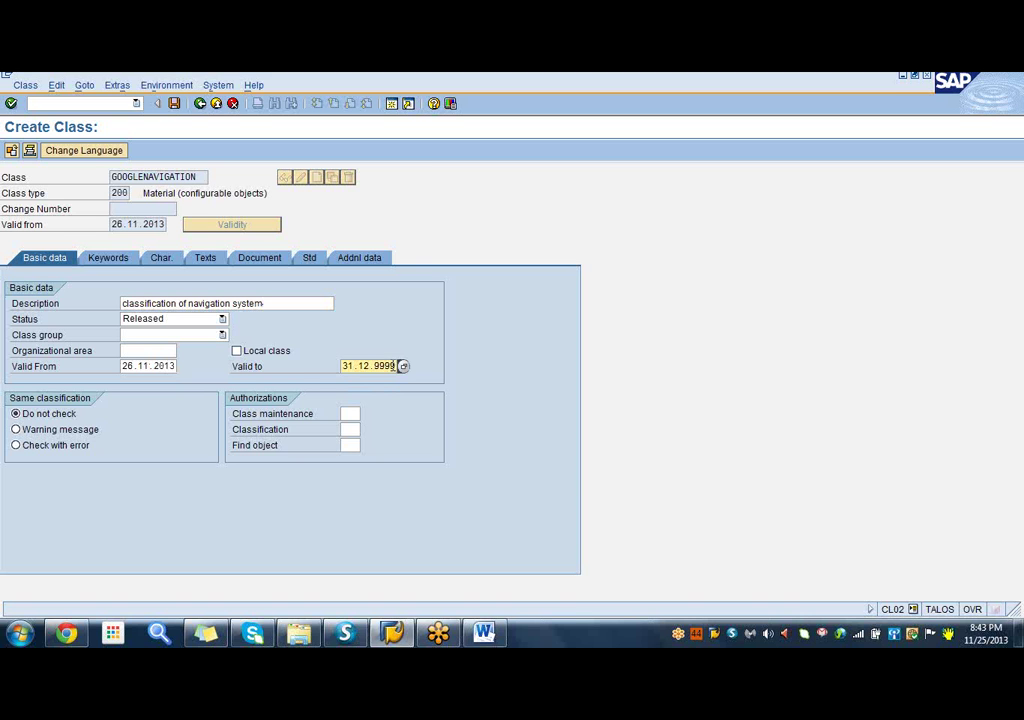
{"action": "left_click", "coordinate": [401, 367]}
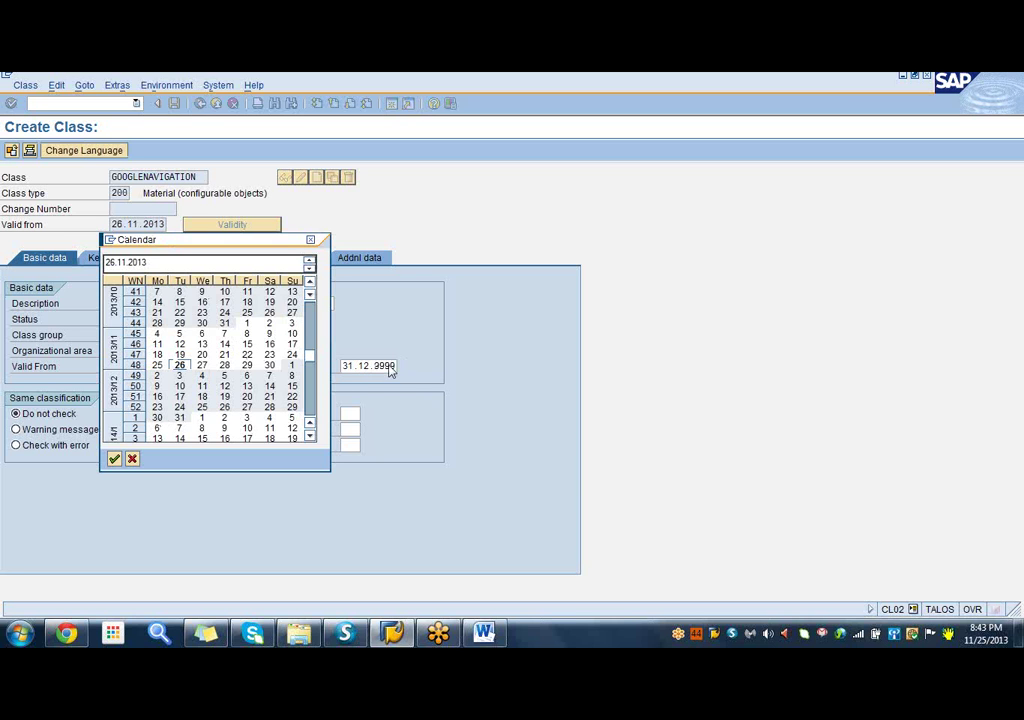
{"action": "left_click", "coordinate": [310, 240]}
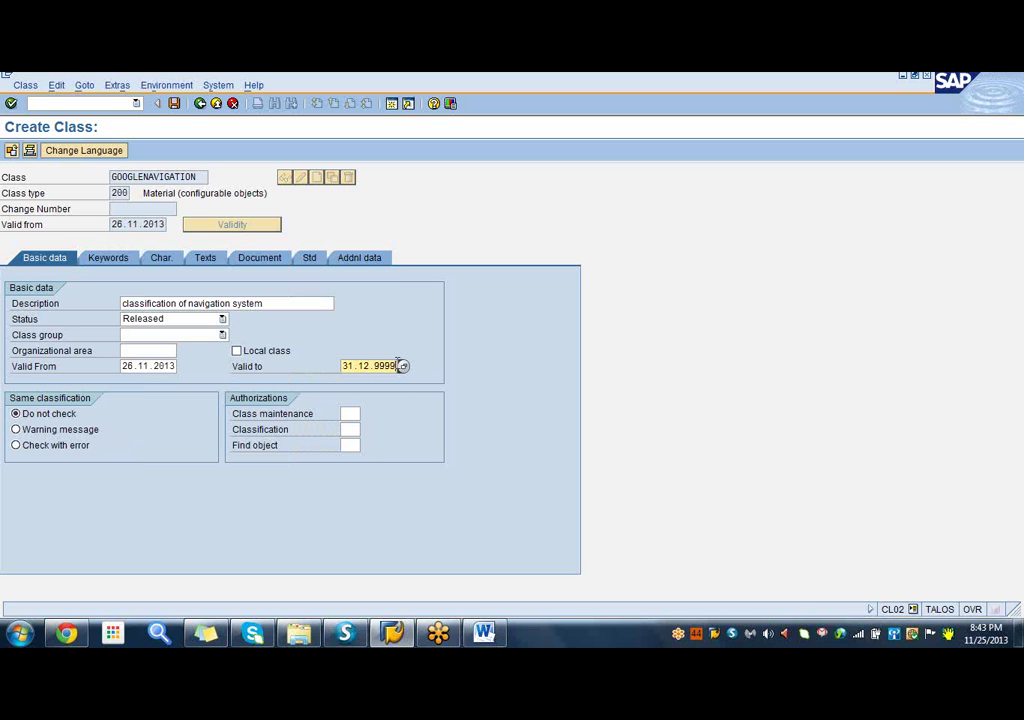
{"action": "key", "text": "BackSpace"}
{"action": "key", "text": "BackSpace"}
{"action": "key", "text": "BackSpace"}
{"action": "key", "text": "BackSpace"}
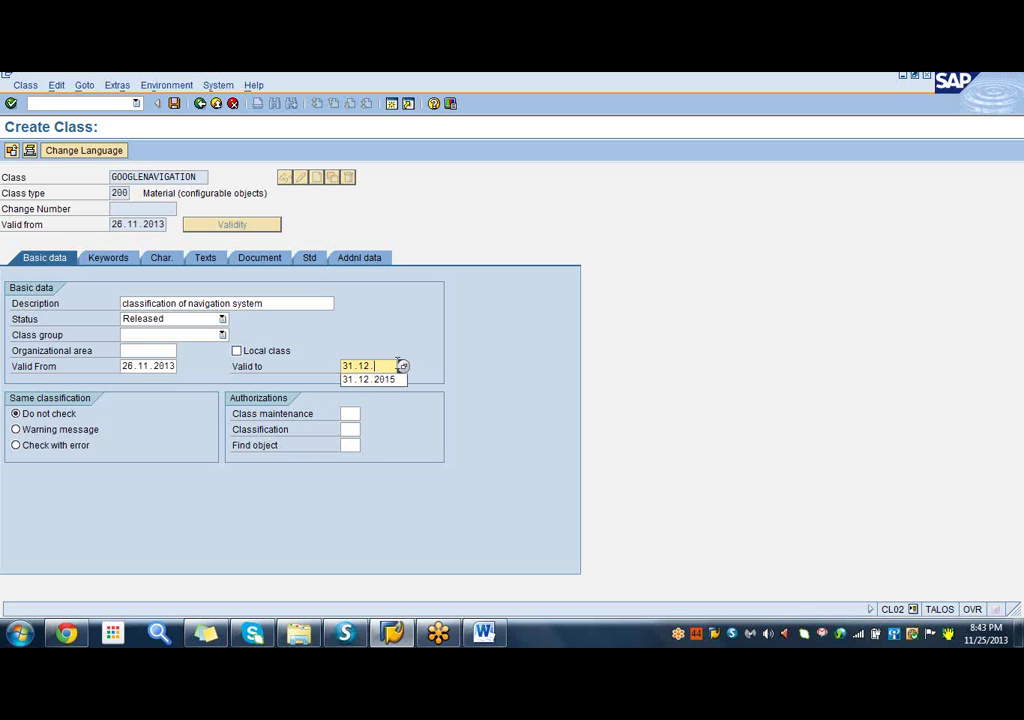
{"action": "type", "text": "2050"}
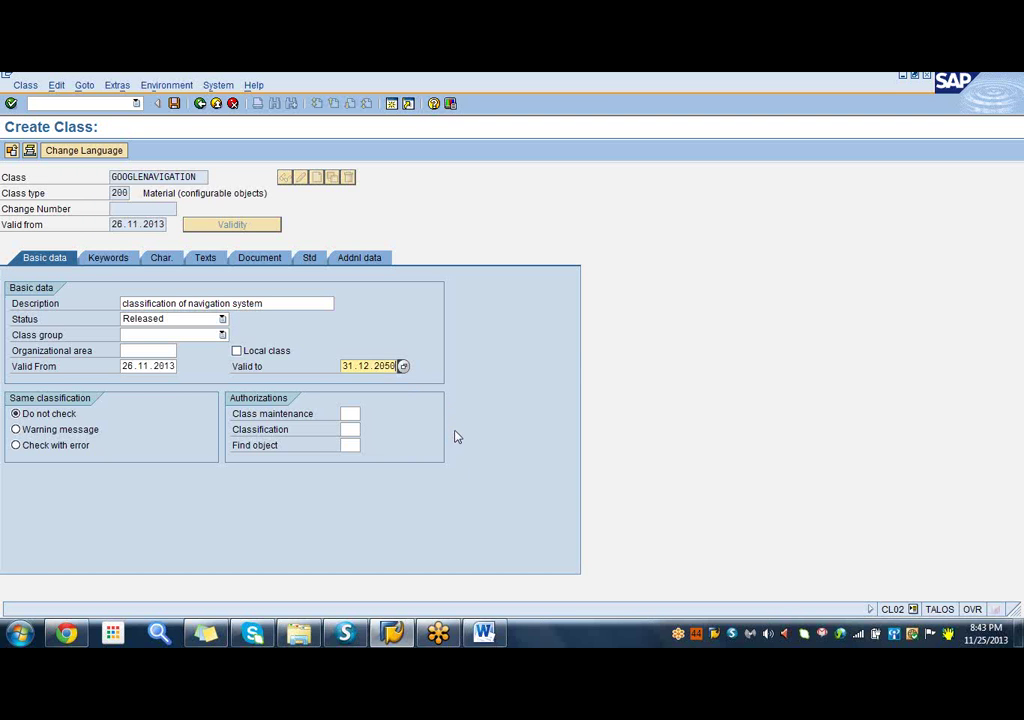
{"action": "key", "text": "BackSpace"}
{"action": "key", "text": "BackSpace"}
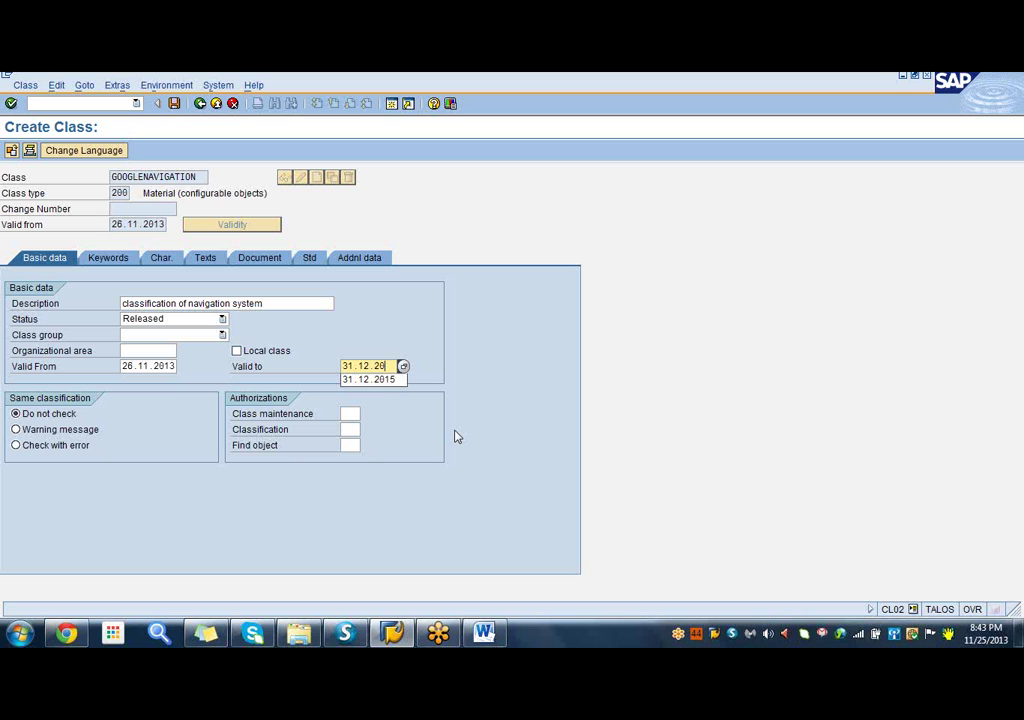
{"action": "type", "text": "25"}
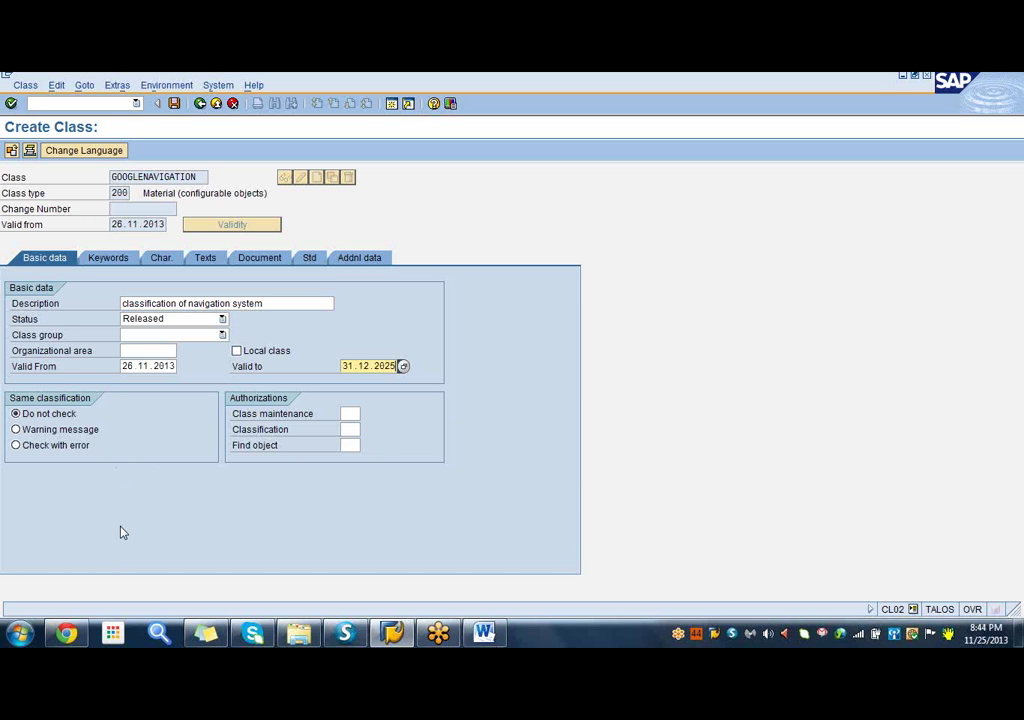
{"action": "left_click", "coordinate": [353, 429]}
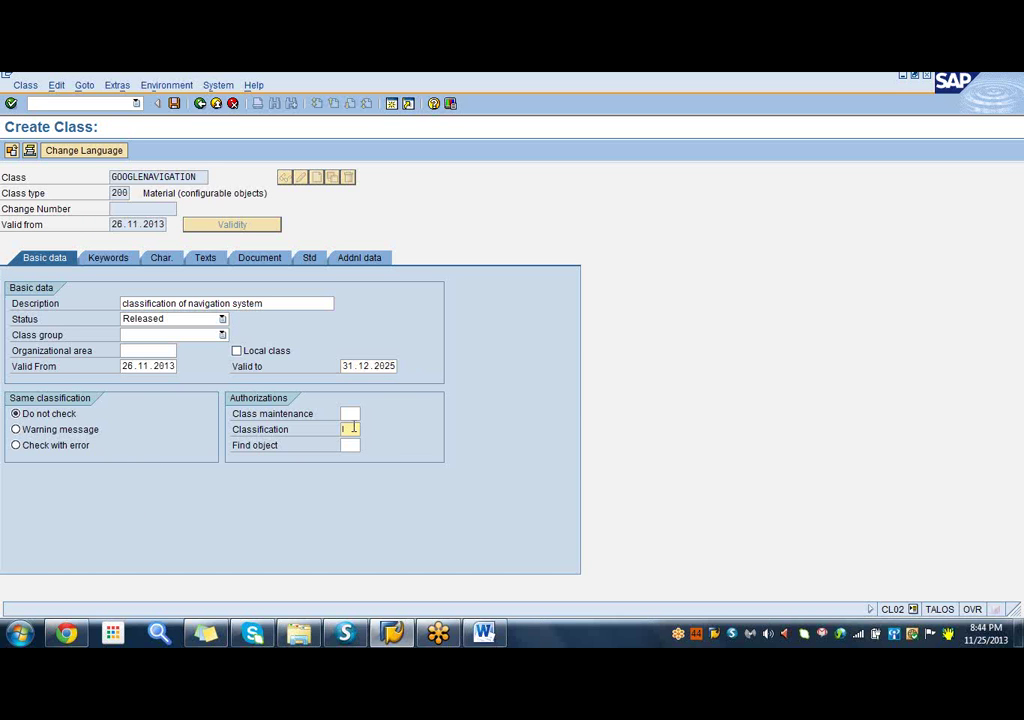
{"action": "left_click", "coordinate": [16, 429]}
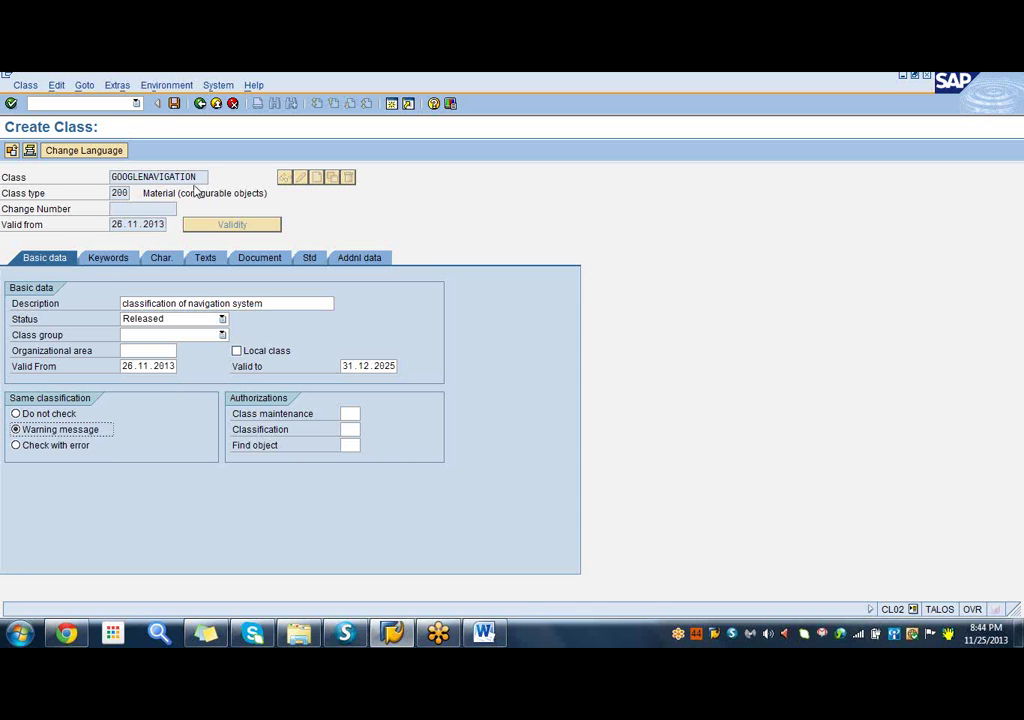
Add "Google" as a keyword of the GOOGLENAVIGATION class.
{"action": "left_click", "coordinate": [110, 258]}
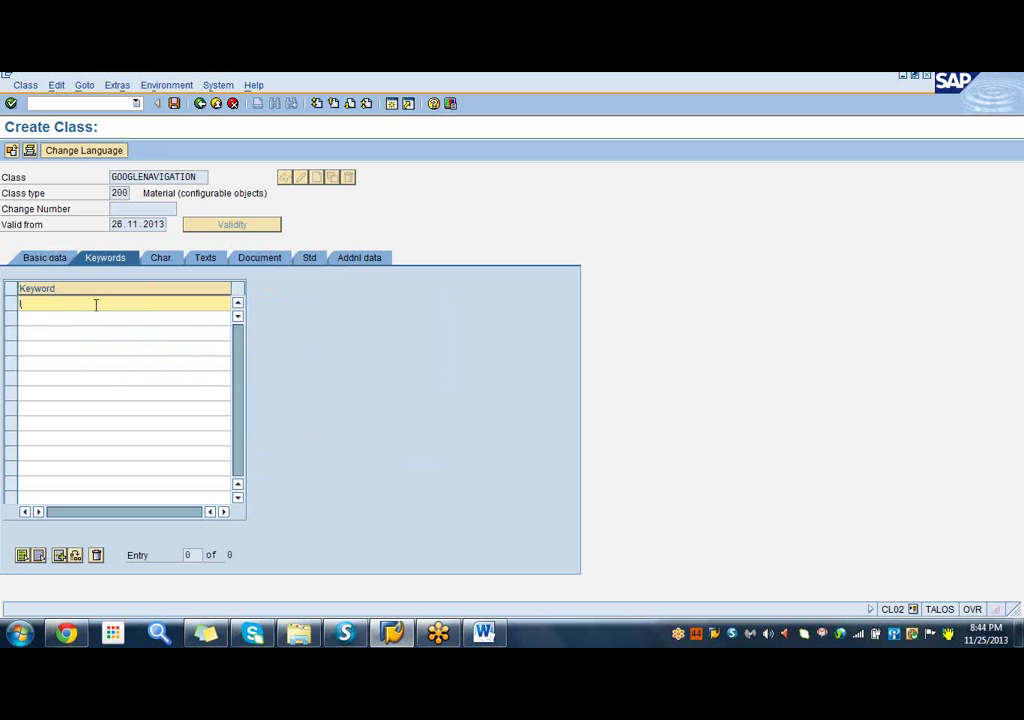
{"action": "left_click", "coordinate": [96, 304]}
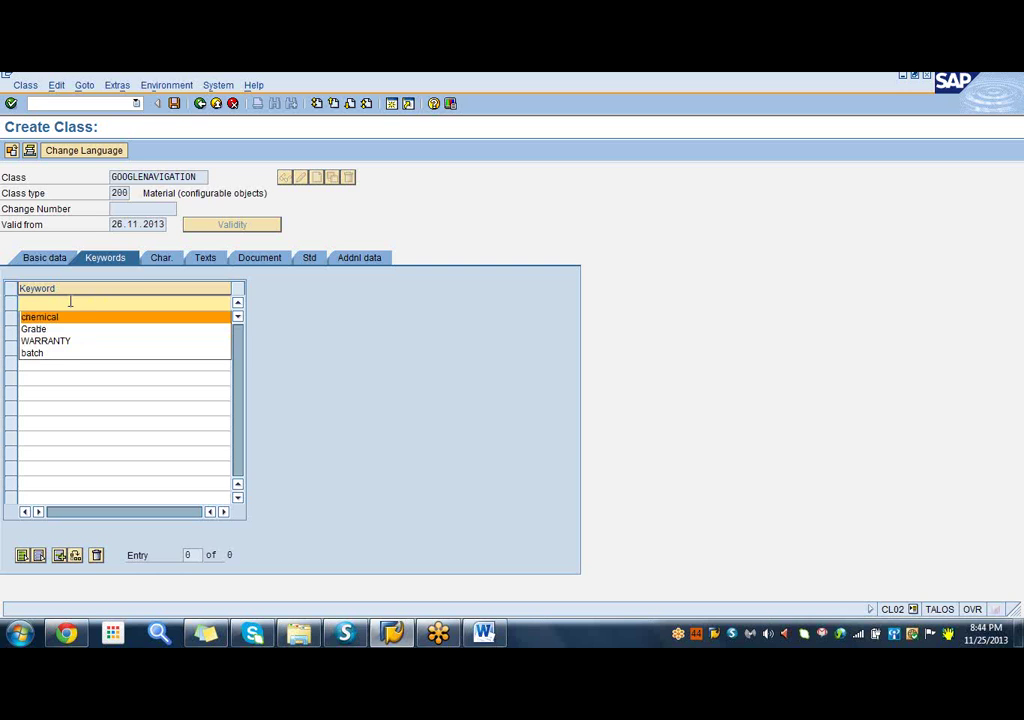
{"action": "type", "text": "g"}
{"action": "key", "text": "BackSpace"}
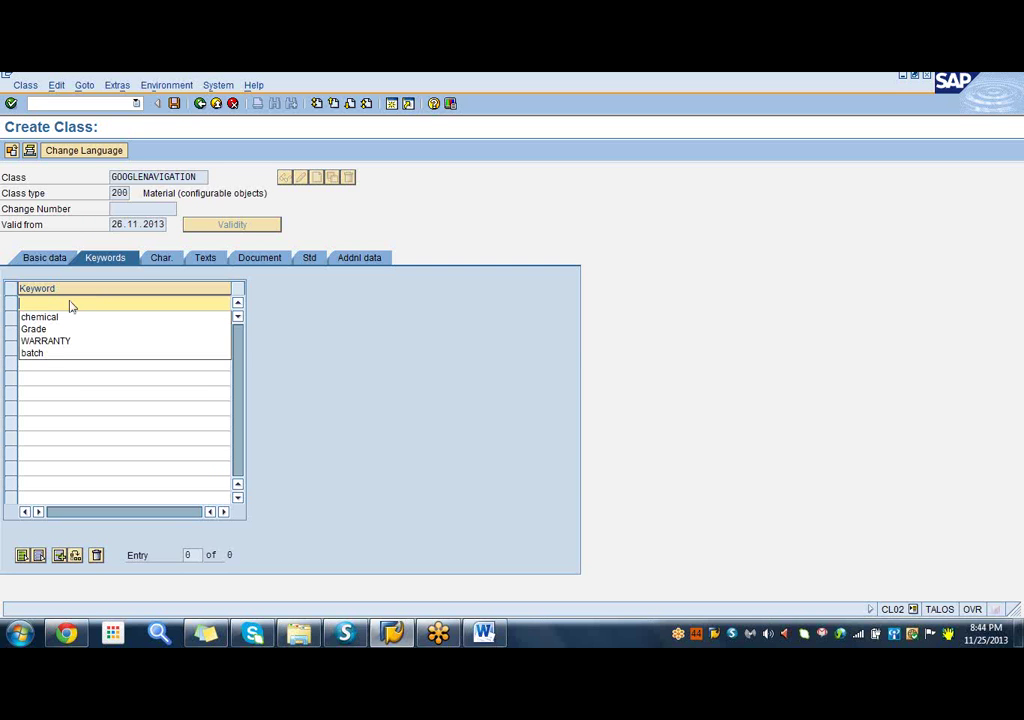
{"action": "type", "text": "G"}
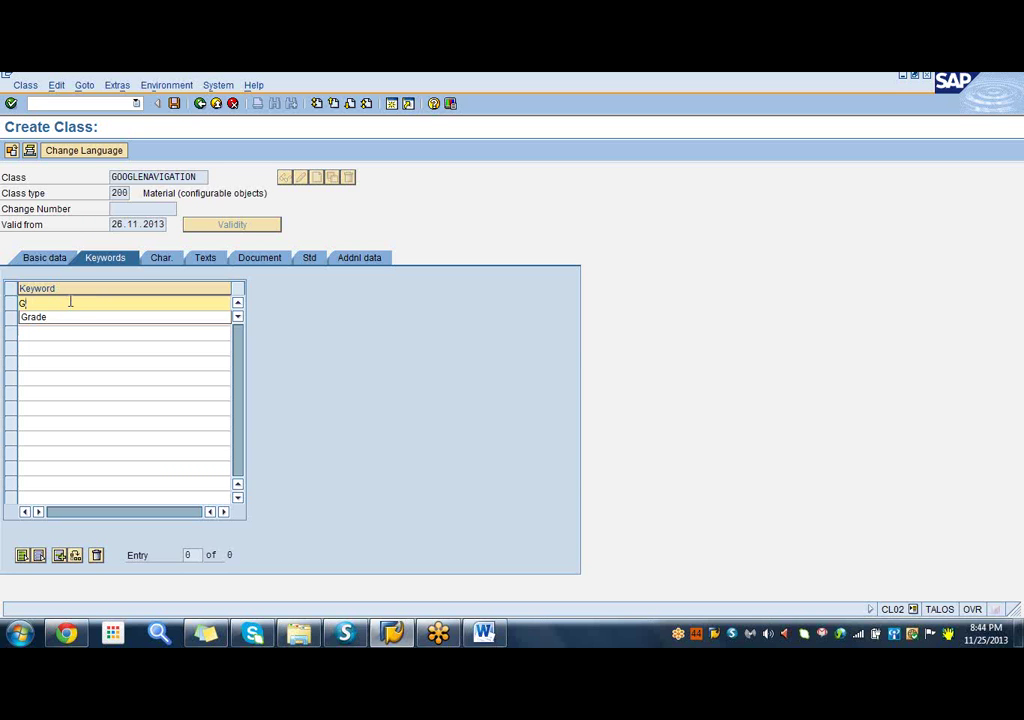
{"action": "type", "text": "oogl"}
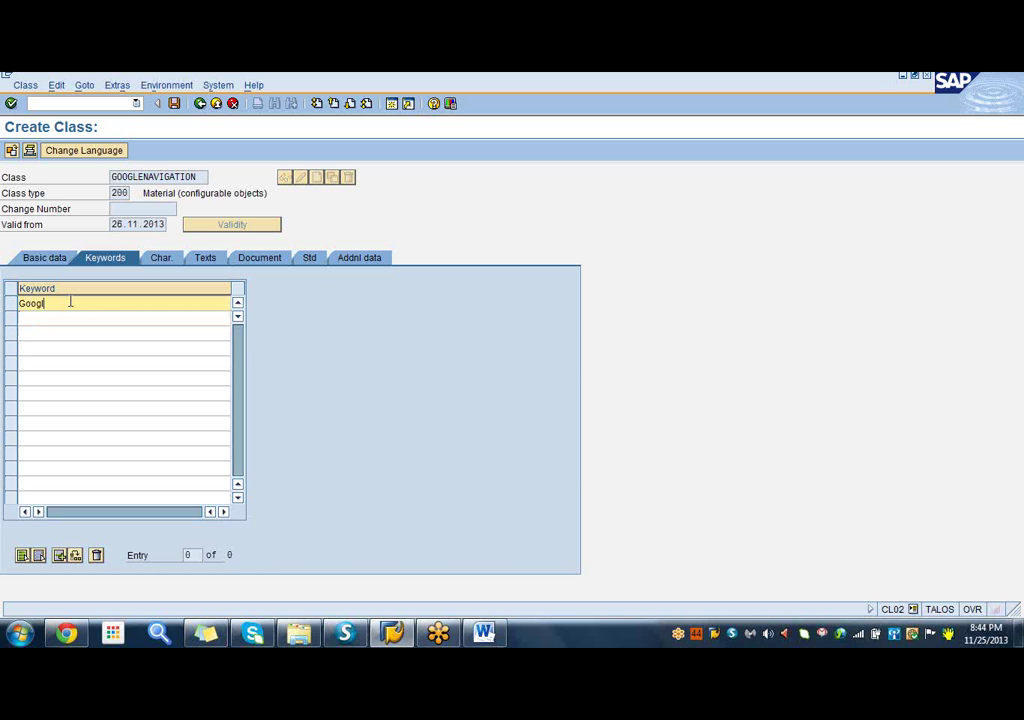
{"action": "type", "text": "e"}
Add a characteristic named NAVIGATION to the class and agree to create it as a new characteristic.
{"action": "left_click", "coordinate": [165, 259]}
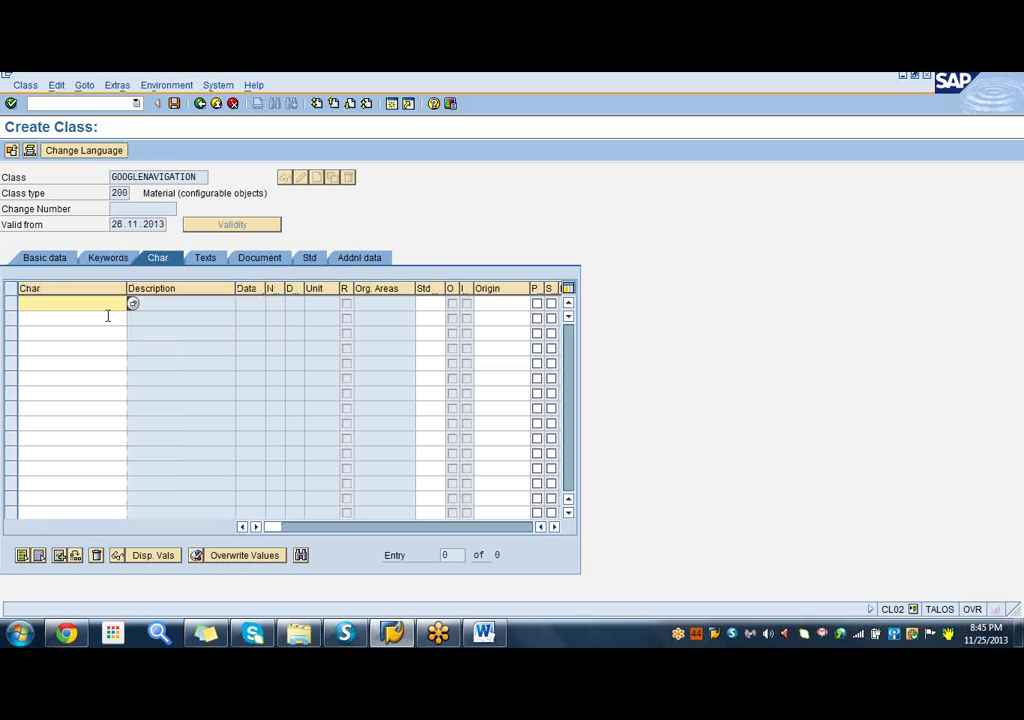
{"action": "type", "text": "Navigation"}
{"action": "left_click", "coordinate": [11, 104]}
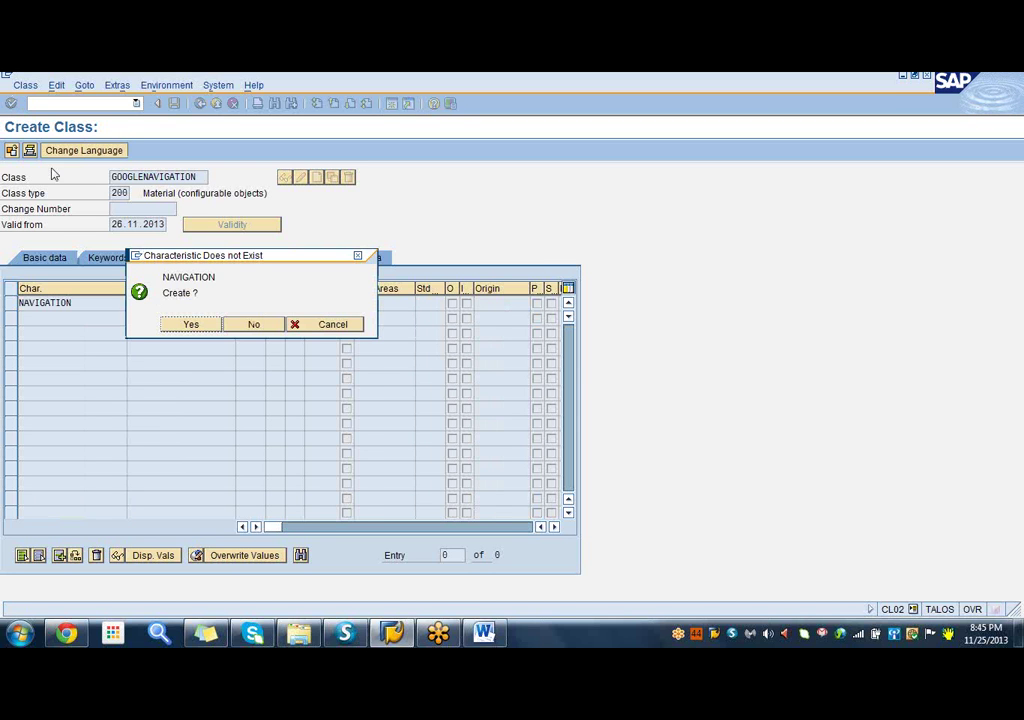
{"action": "left_click", "coordinate": [186, 325]}
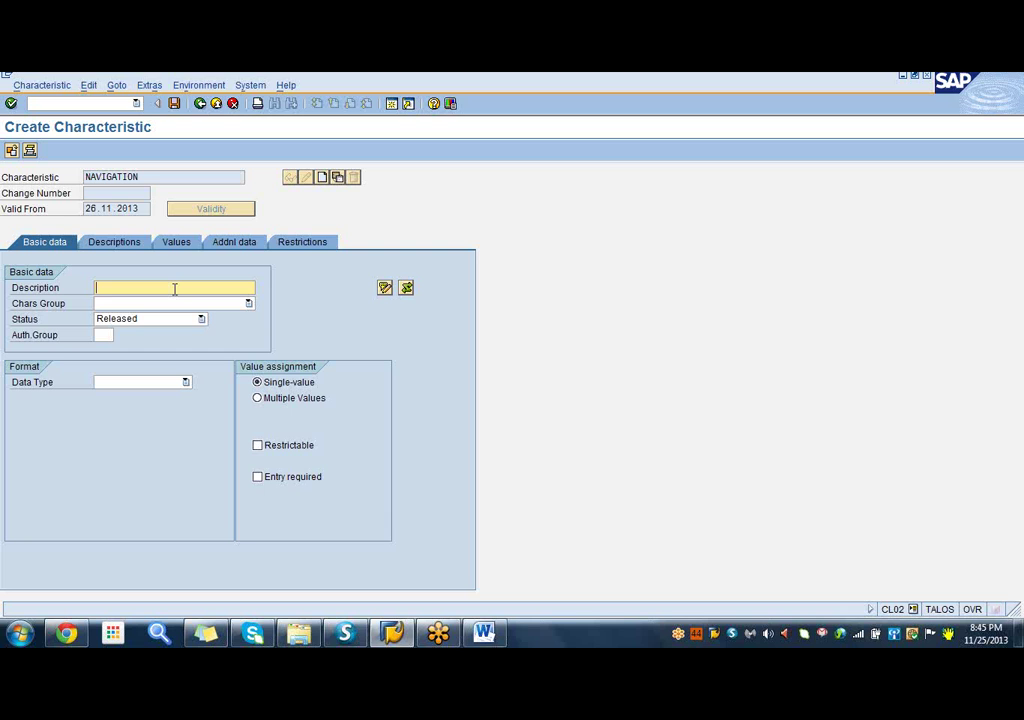
Enter "Moving Navigation" as the description of the NAVIGATION characteristic, leaving its characteristics group empty.
{"action": "type", "text": "To support movement"}
{"action": "left_click_drag", "start_coordinate": [192, 288], "coordinate": [47, 292]}
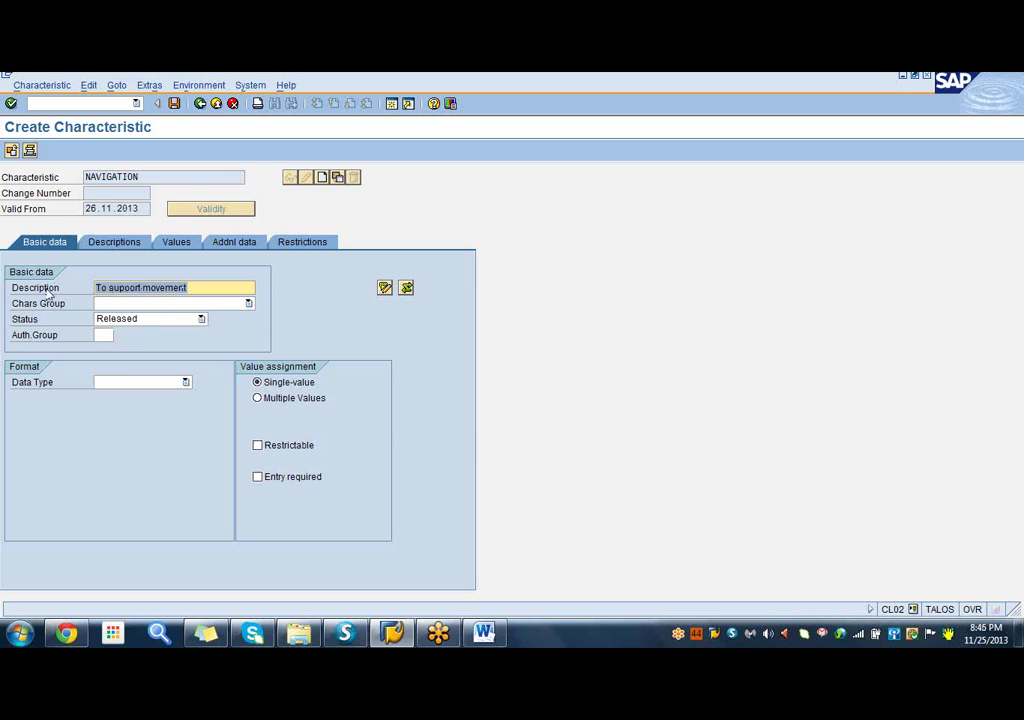
{"action": "type", "text": "Mov"}
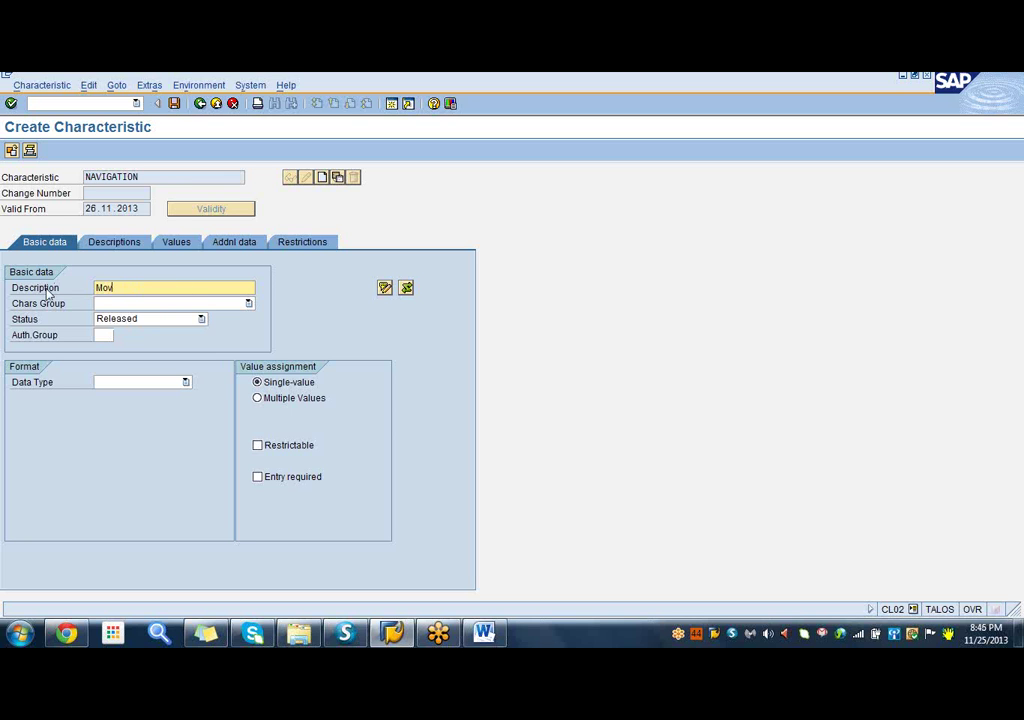
{"action": "type", "text": "ing Navigation"}
{"action": "left_click", "coordinate": [133, 305]}
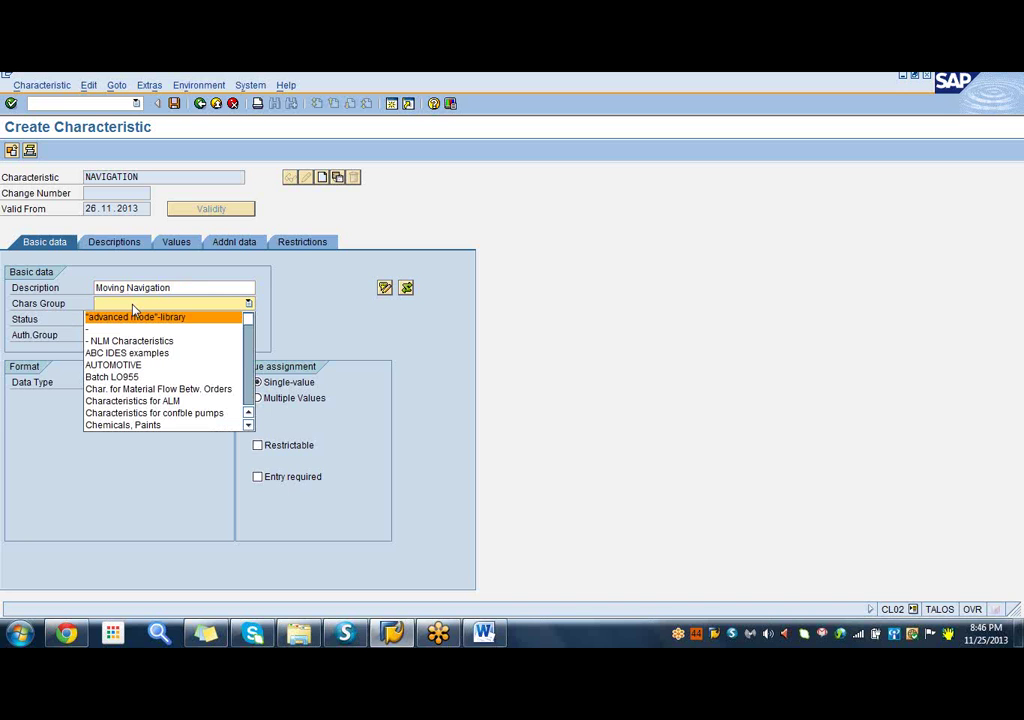
{"action": "left_click", "coordinate": [352, 313]}
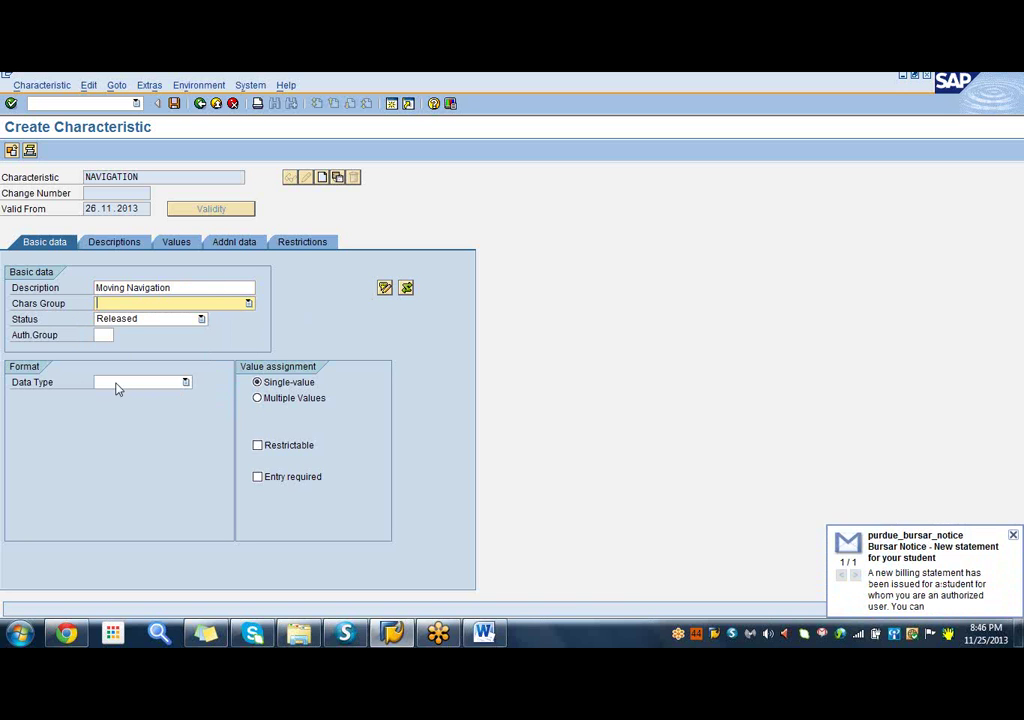
Set the characteristic's data type to Character Format with 8 characters and its value assignment to Multiple Values.
{"action": "left_click", "coordinate": [117, 385]}
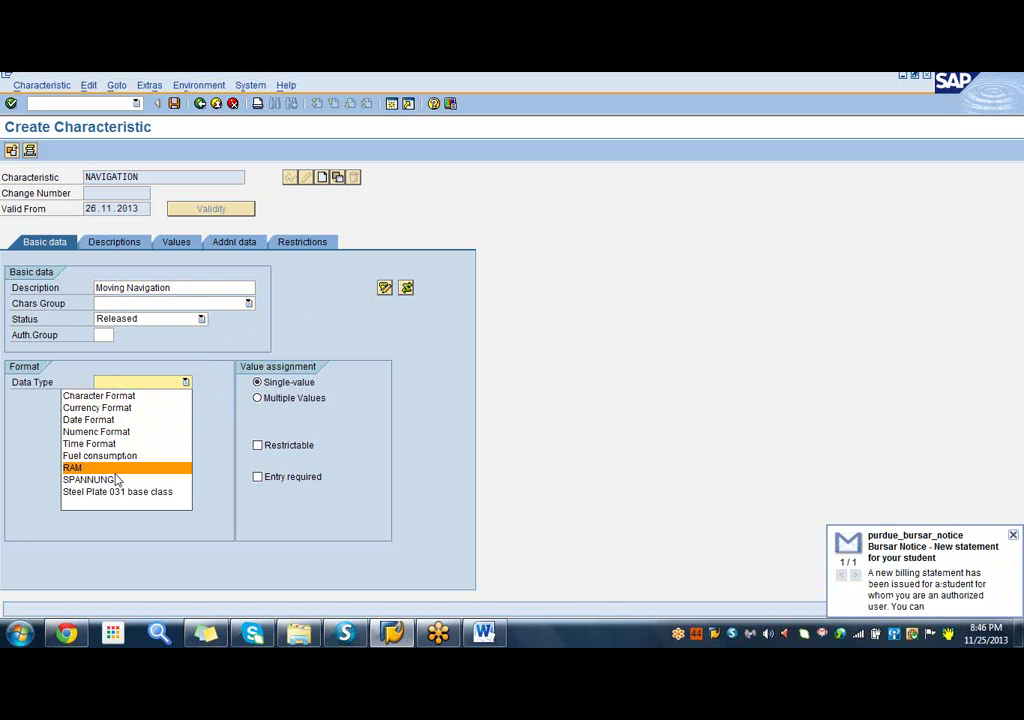
{"action": "left_click", "coordinate": [137, 398]}
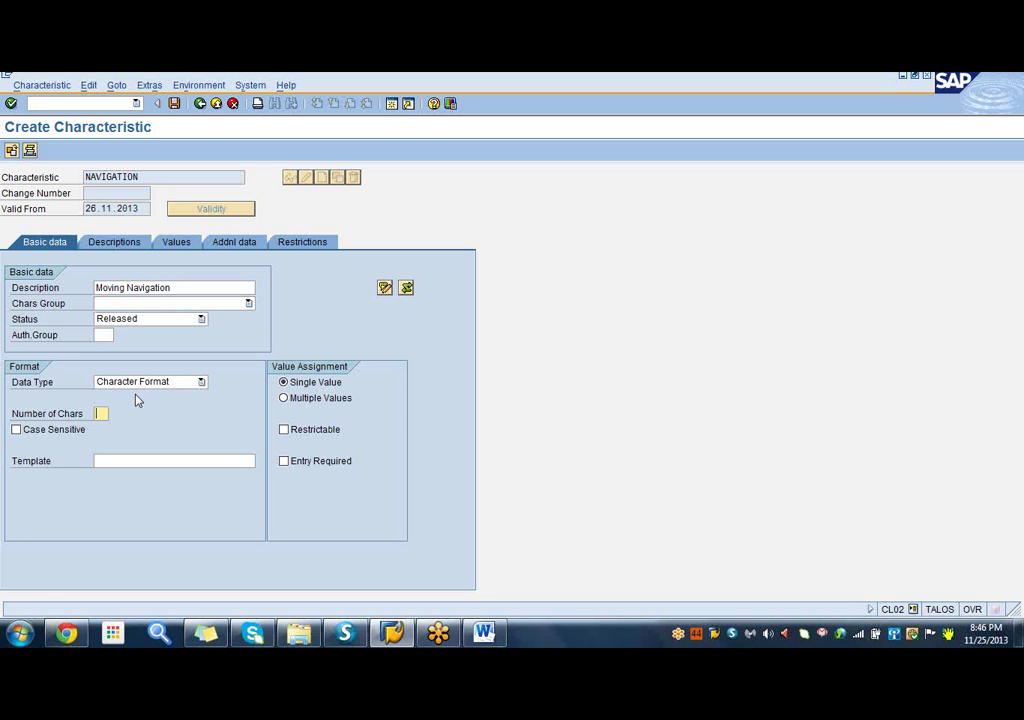
{"action": "type", "text": "8"}
{"action": "left_click", "coordinate": [284, 398]}
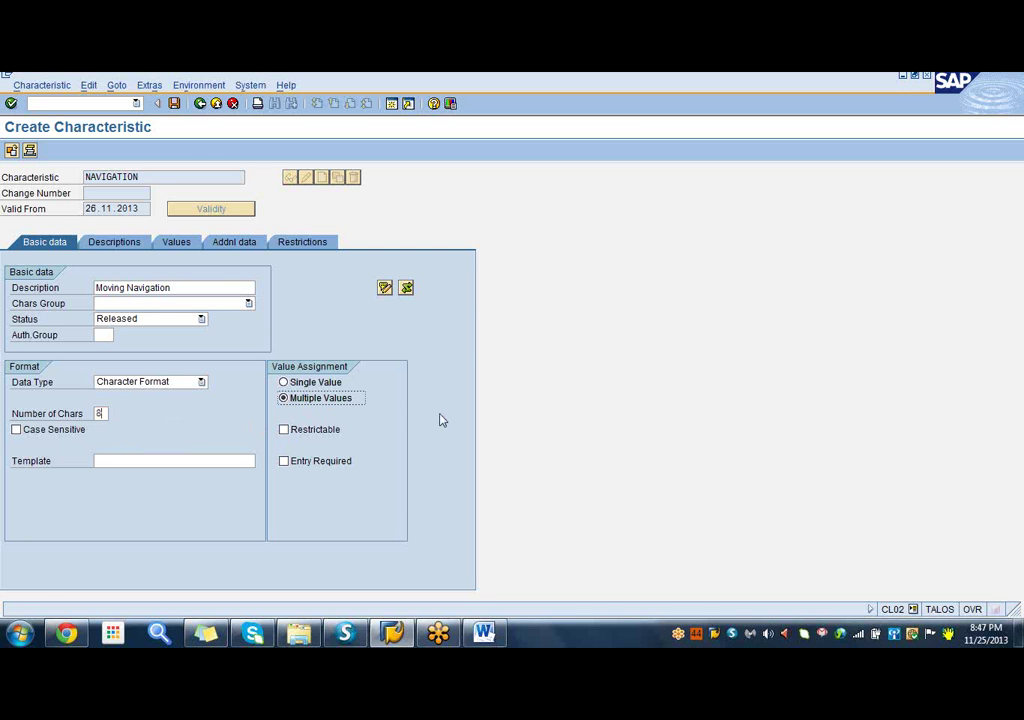
Check the characteristic's language descriptions and open its list of allowed values.
{"action": "left_click", "coordinate": [116, 243]}
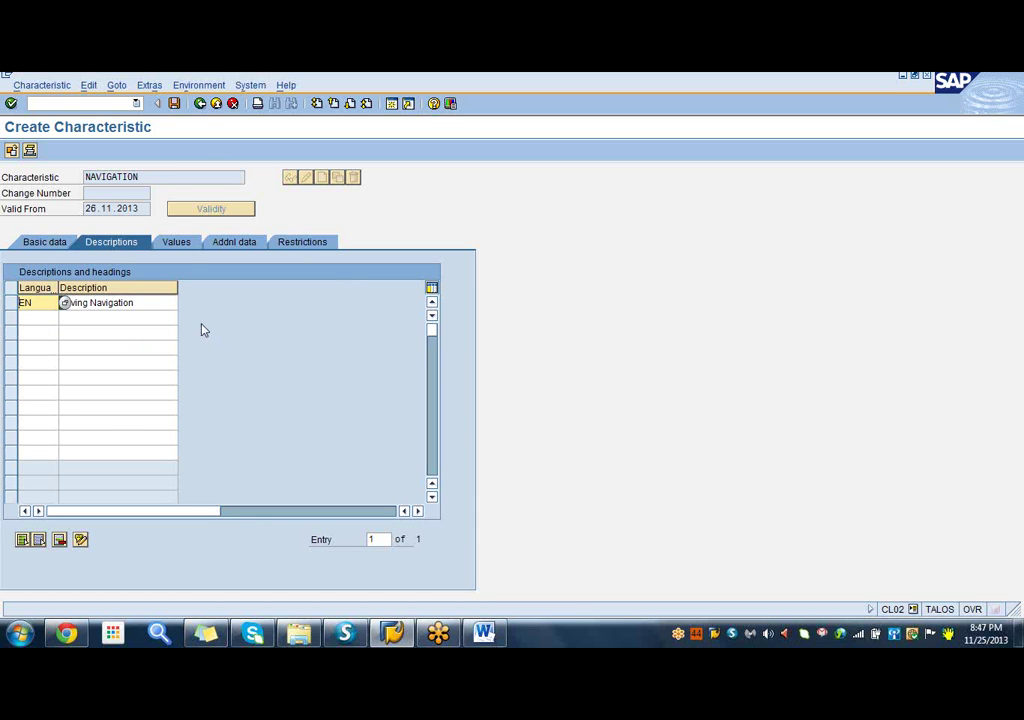
{"action": "left_click", "coordinate": [177, 243]}
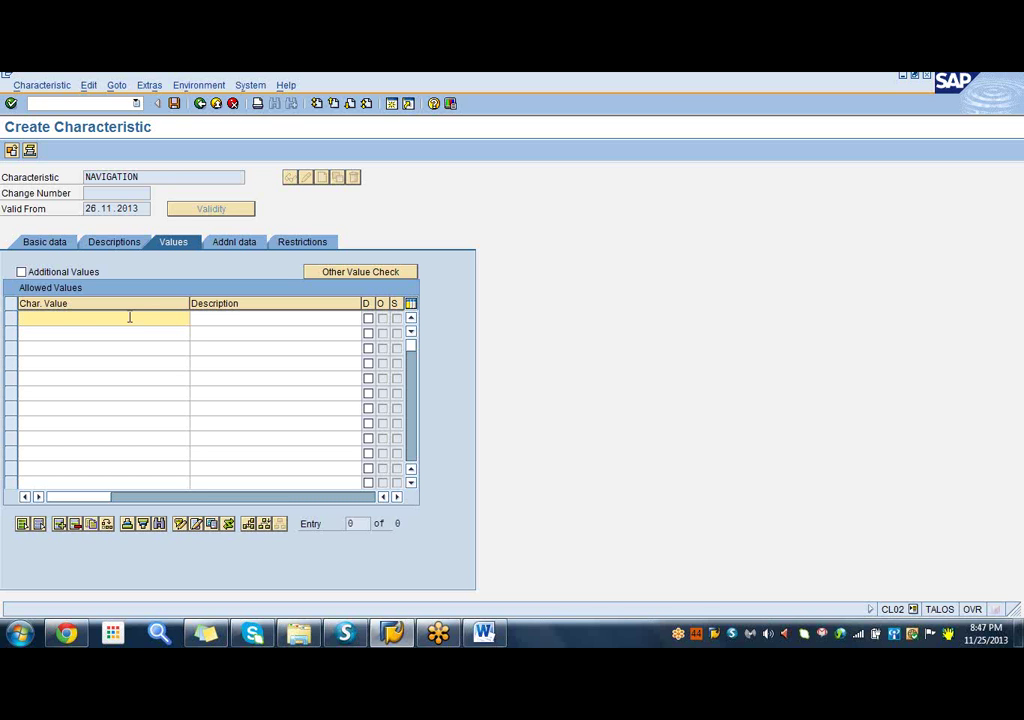
{"action": "type", "text": "Dig"}
{"action": "key", "text": "BackSpace"}
{"action": "key", "text": "BackSpace"}
{"action": "key", "text": "BackSpace"}
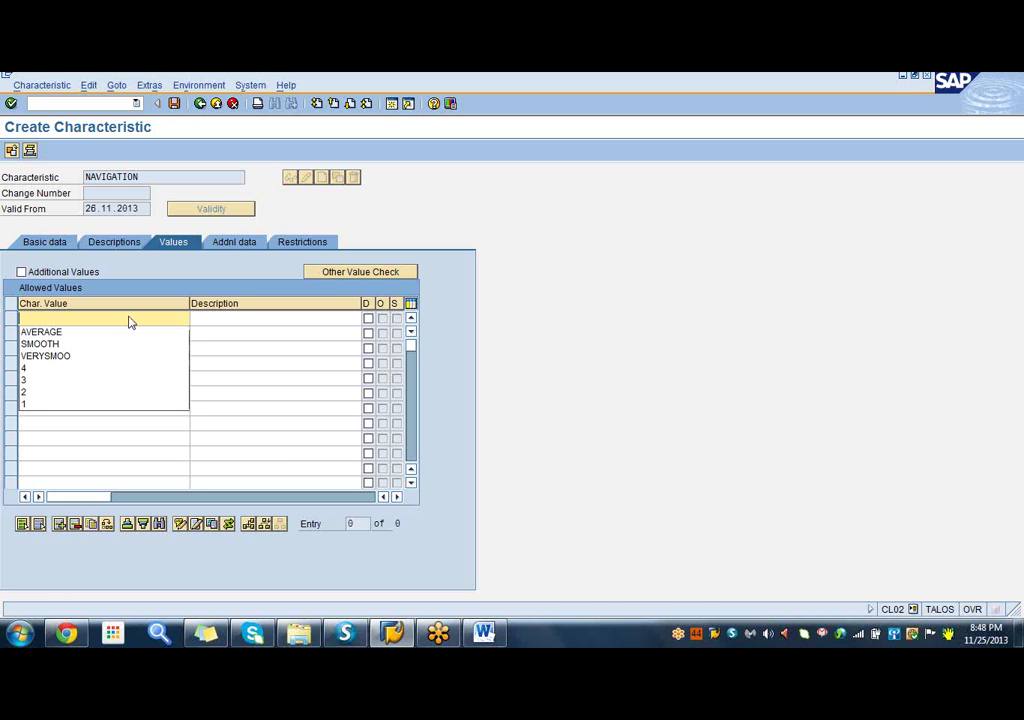
{"action": "type", "text": "w"}
{"action": "key", "text": "BackSpace"}
{"action": "type", "text": "Wire"}
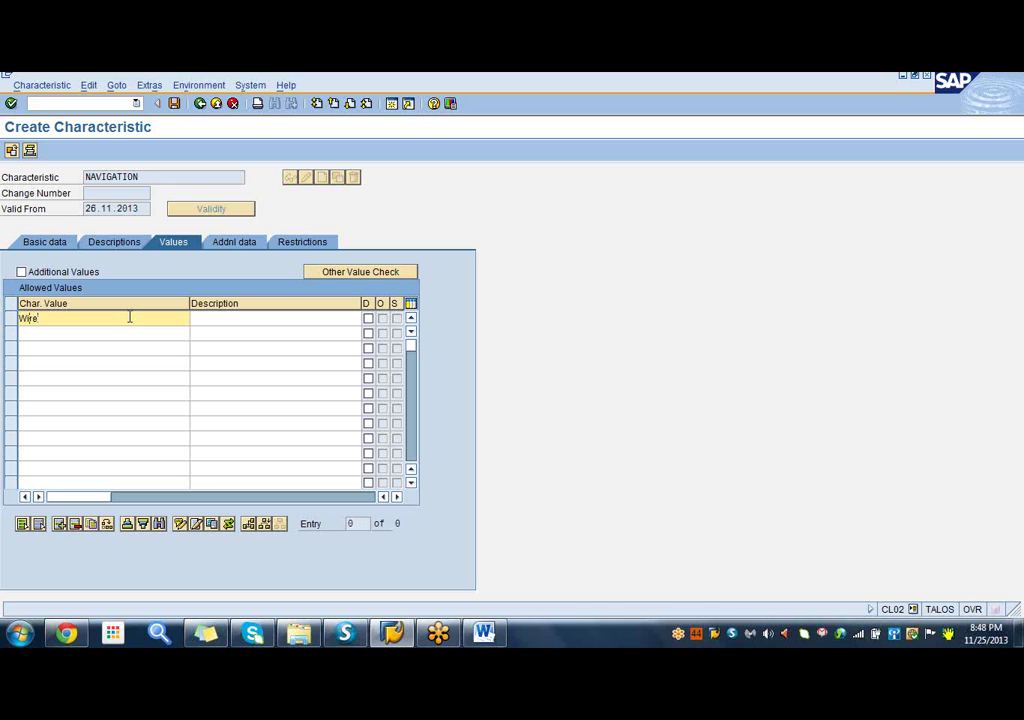
{"action": "type", "text": "less"}
{"action": "key", "text": "BackSpace"}
{"action": "key", "text": "BackSpace"}
{"action": "key", "text": "BackSpace"}
{"action": "key", "text": "BackSpace"}
{"action": "key", "text": "BackSpace"}
{"action": "key", "text": "BackSpace"}
{"action": "key", "text": "BackSpace"}
{"action": "key", "text": "BackSpace"}
Enter "Satelite" as the first allowed value of the NAVIGATION characteristic, without a value description.
{"action": "type", "text": "S"}
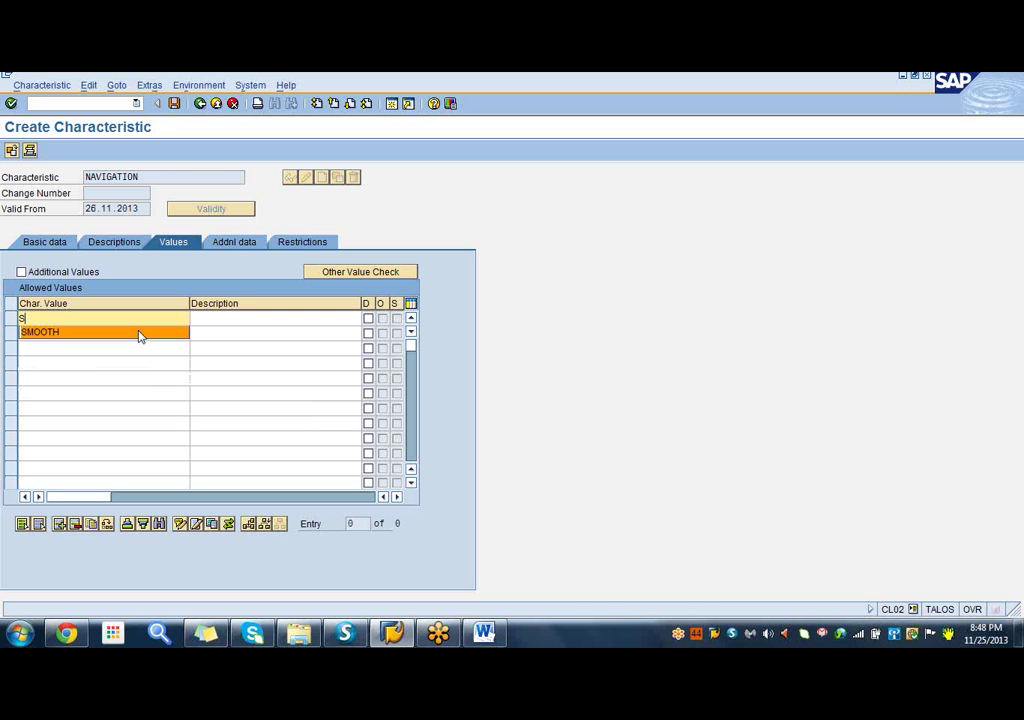
{"action": "type", "text": "ate"}
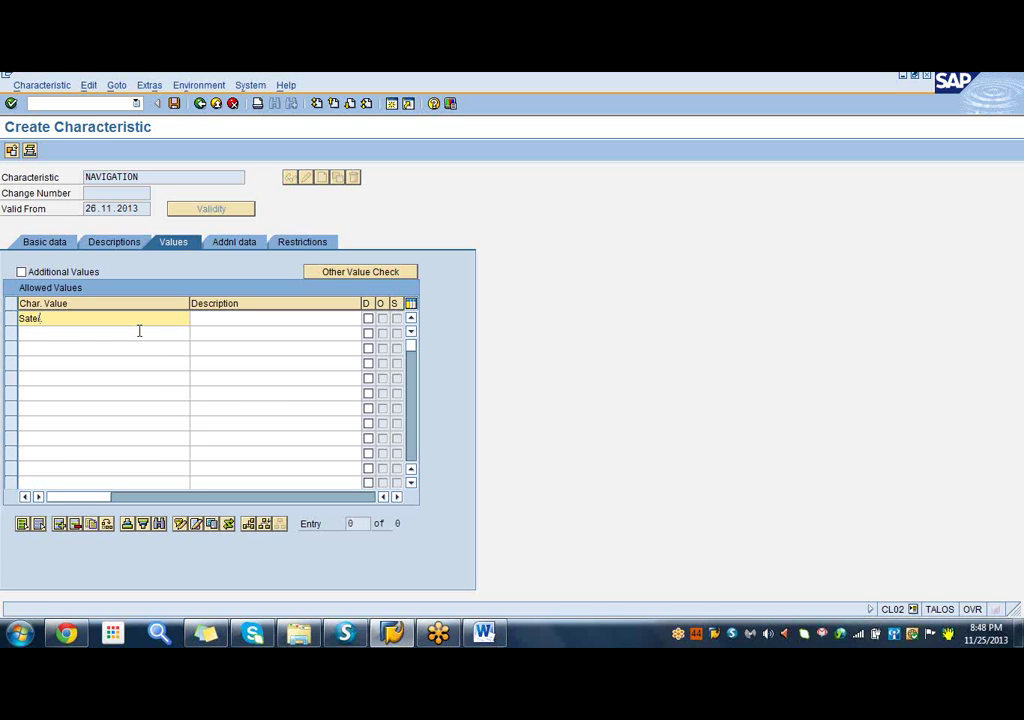
{"action": "type", "text": "llit"}
{"action": "key", "text": "BackSpace"}
{"action": "key", "text": "BackSpace"}
{"action": "key", "text": "BackSpace"}
{"action": "type", "text": "ite"}
{"action": "left_click", "coordinate": [229, 319]}
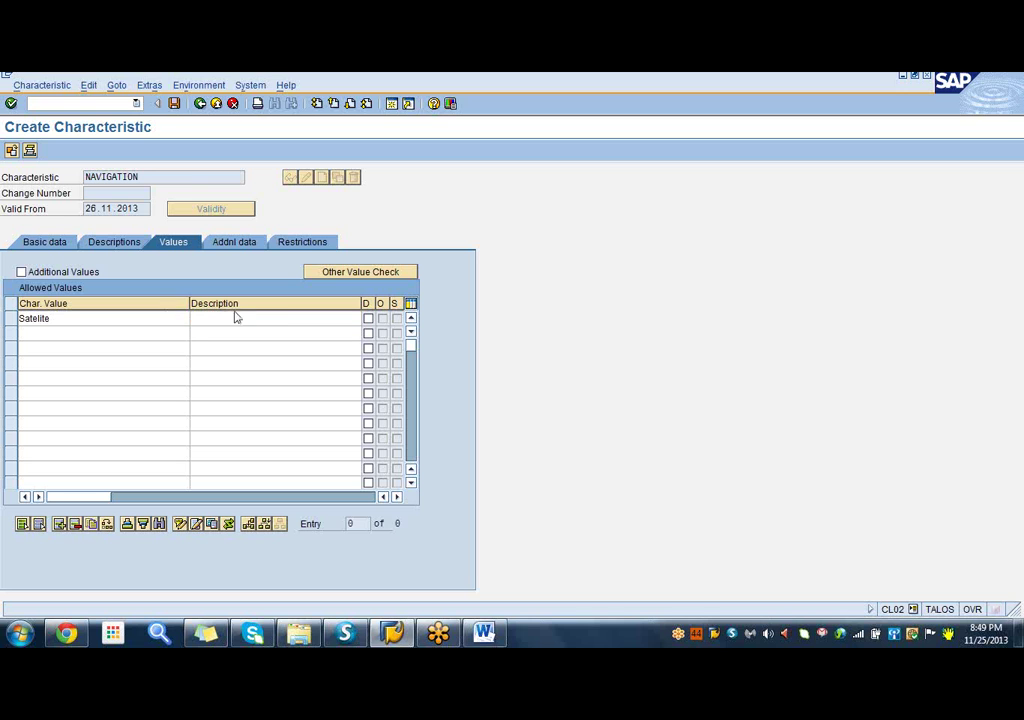
{"action": "key", "text": "Return"}
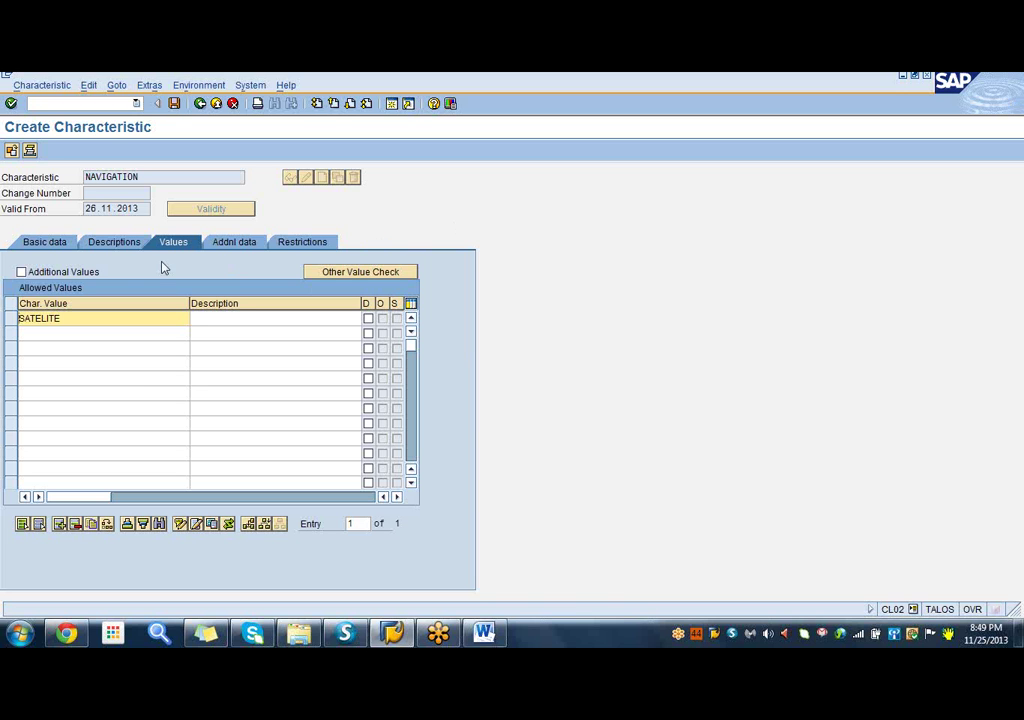
Save the NAVIGATION characteristic and the GOOGLENAVIGATION class.
{"action": "left_click", "coordinate": [174, 104]}
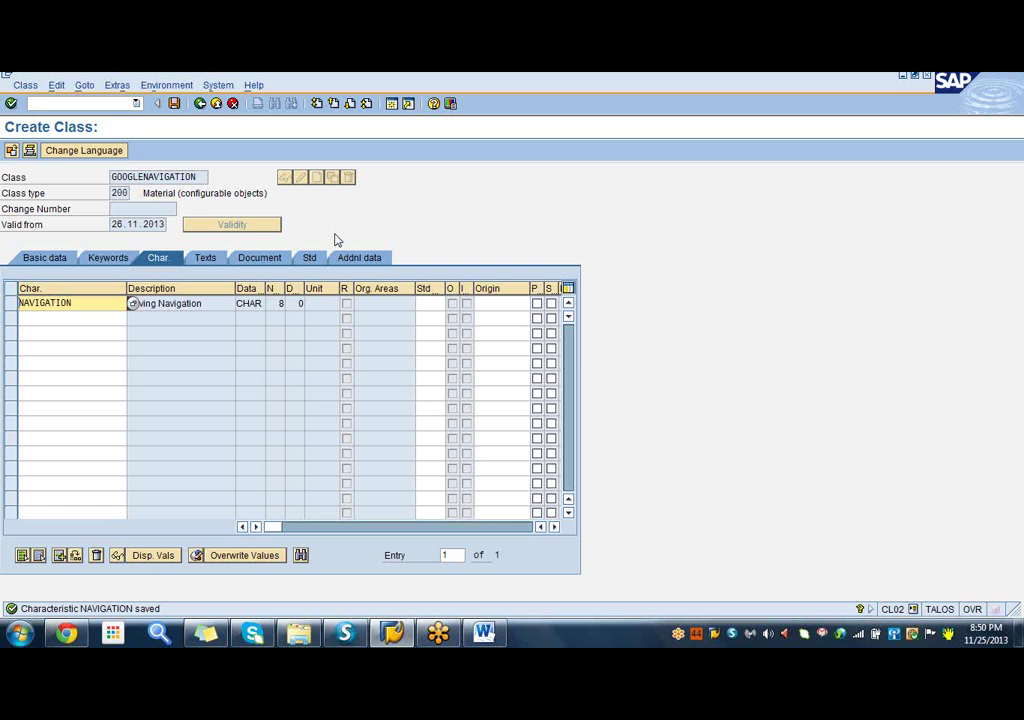
{"action": "left_click", "coordinate": [174, 103]}
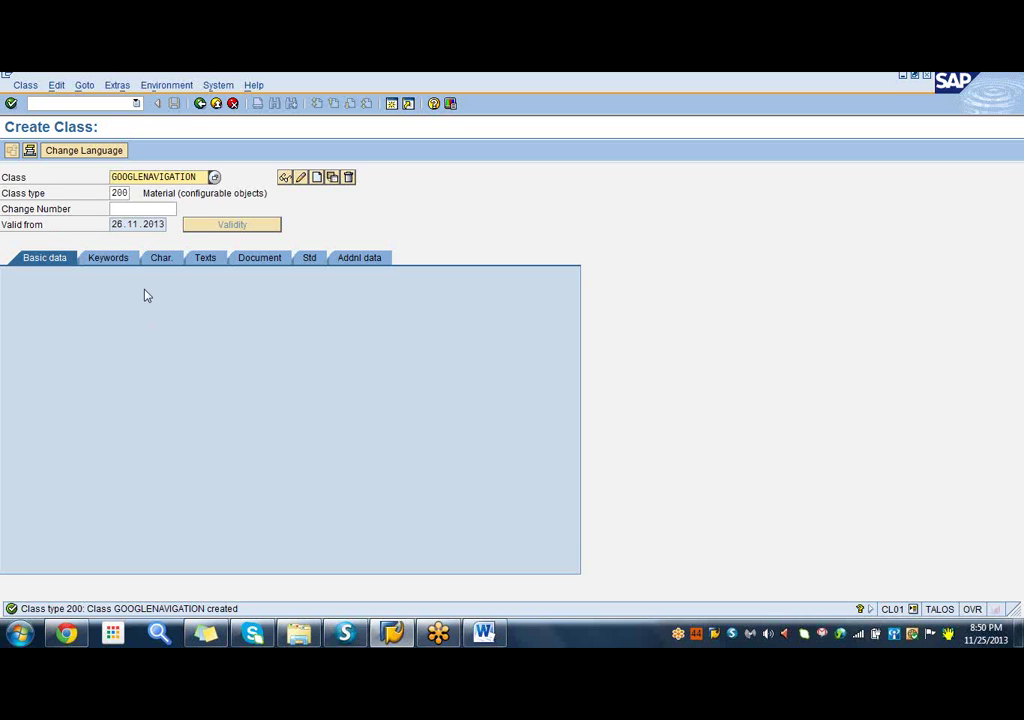
Leave class creation and go to transaction MM02 to change a material.
{"action": "left_click", "coordinate": [63, 103]}
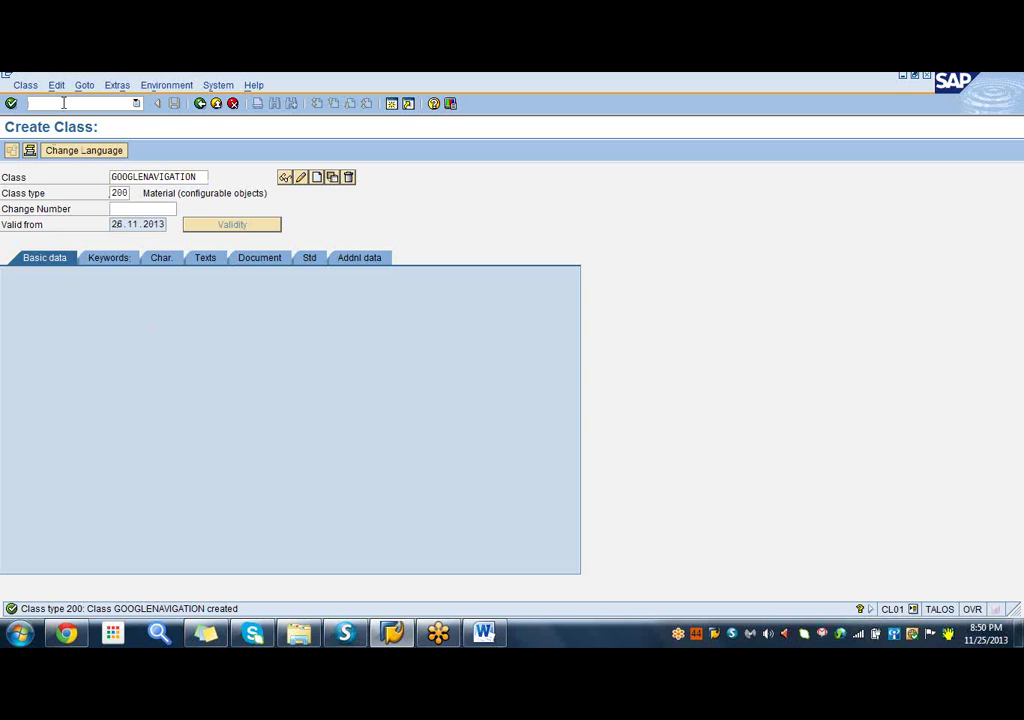
{"action": "type", "text": "/nmm02"}
{"action": "key", "text": "Return"}
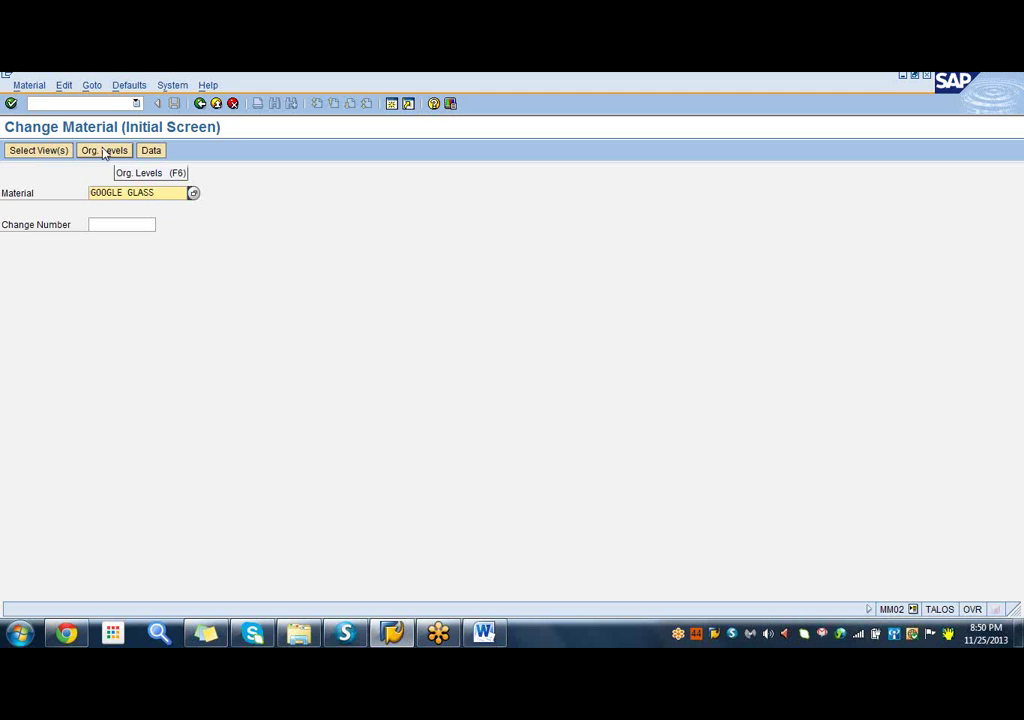
Open material GOOGLE GLASS for change with only the Classification view selected.
{"action": "left_click", "coordinate": [11, 103]}
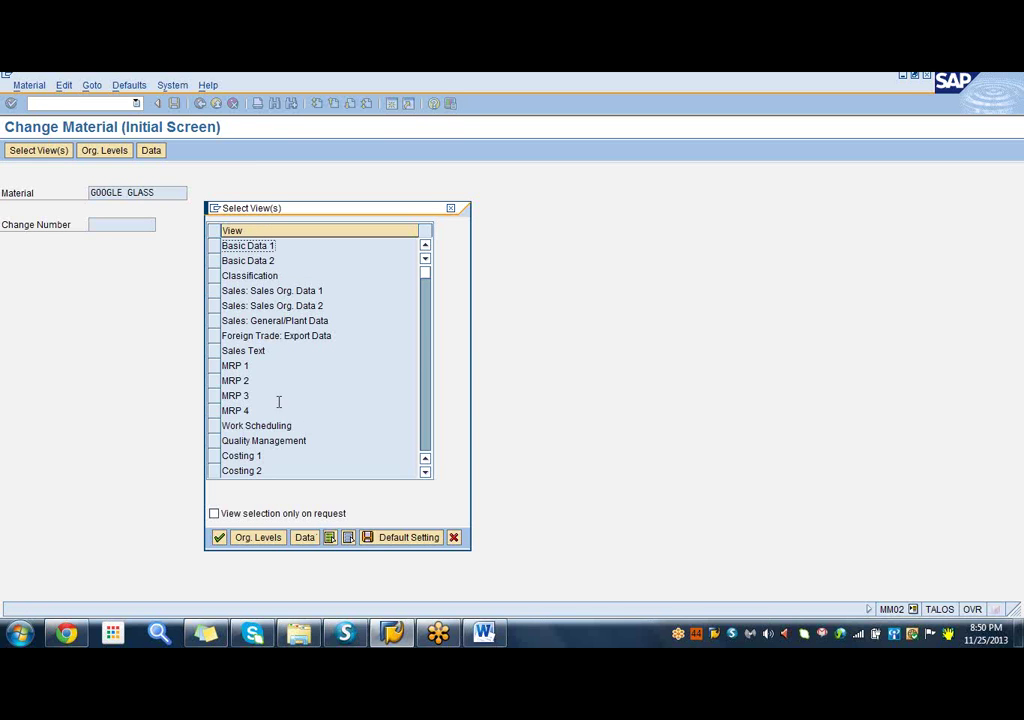
{"action": "left_click", "coordinate": [213, 367]}
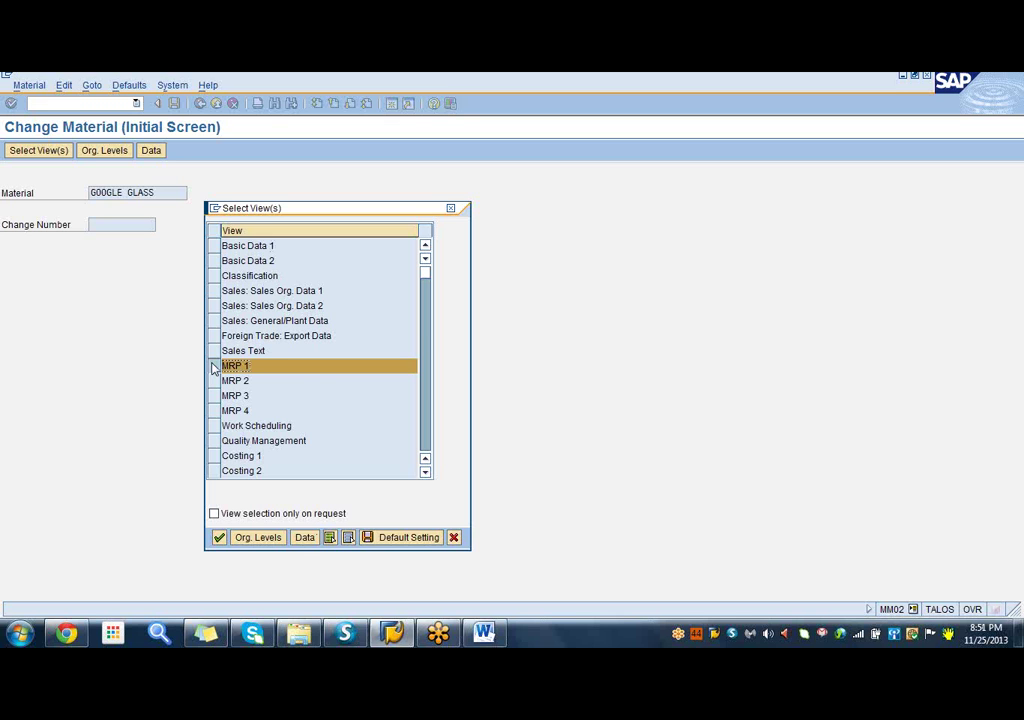
{"action": "left_click", "coordinate": [213, 367]}
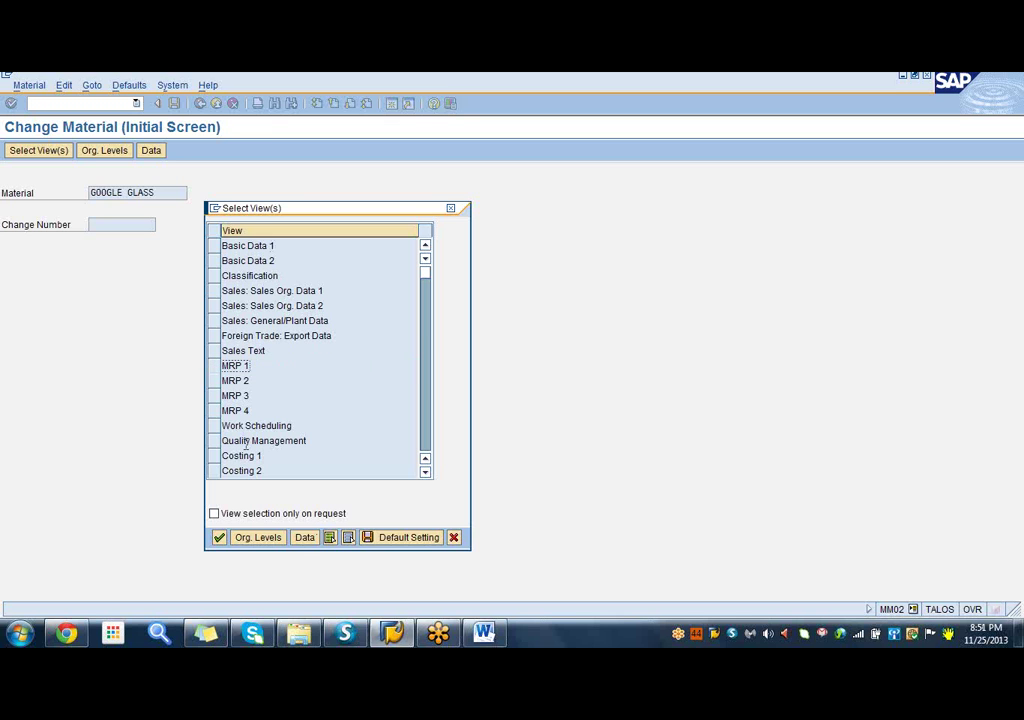
{"action": "left_click", "coordinate": [213, 275]}
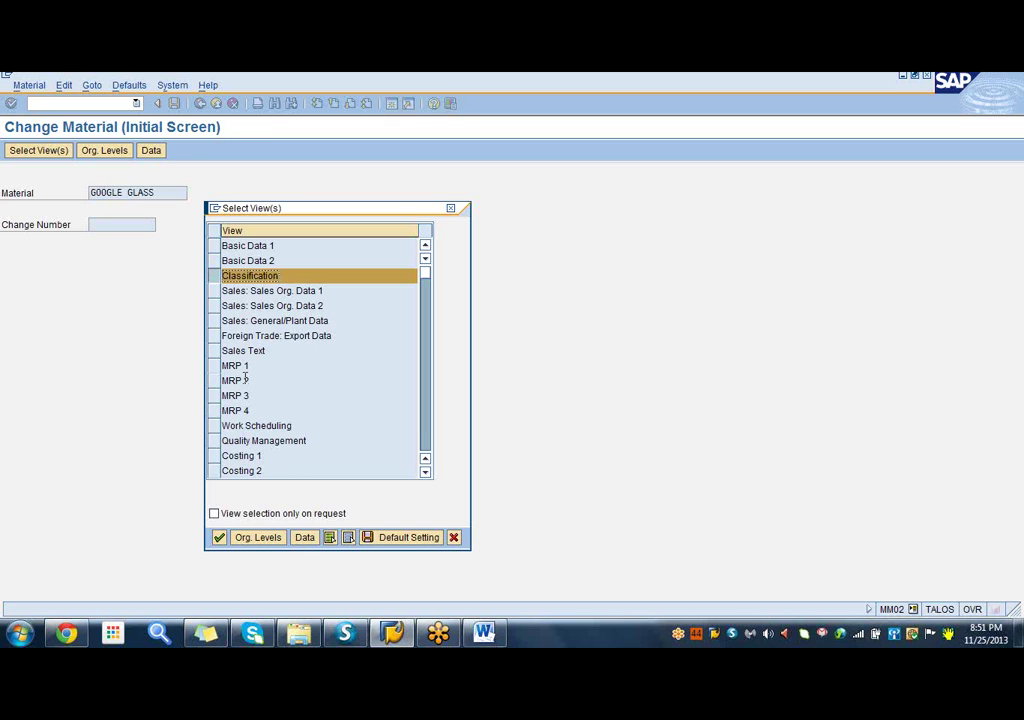
{"action": "left_click", "coordinate": [218, 538]}
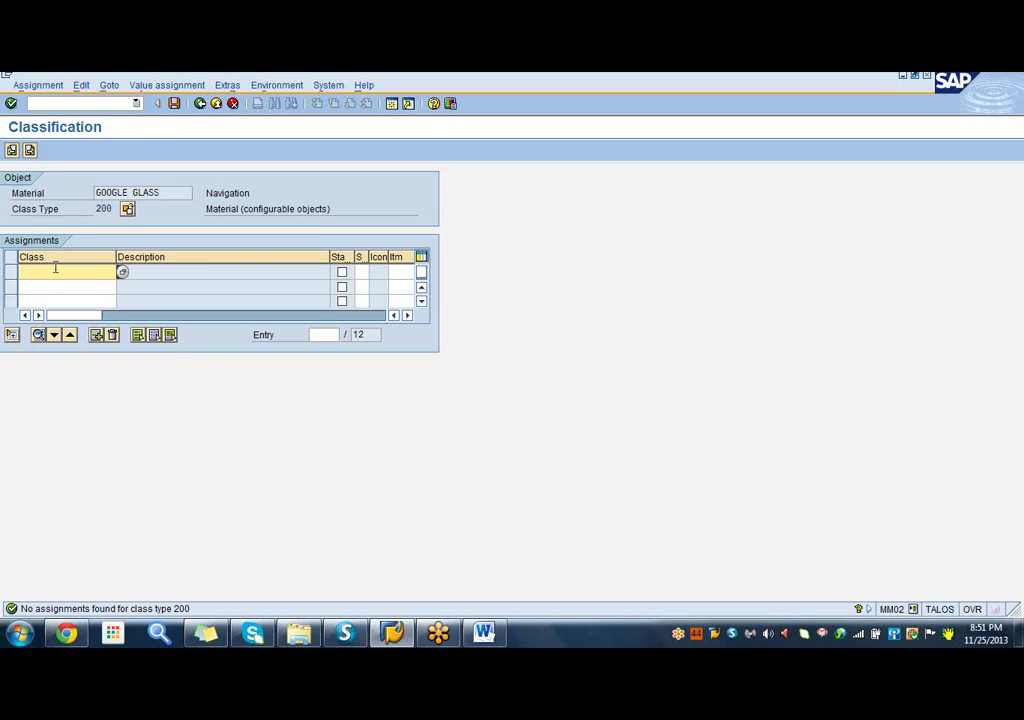
Assign class GOOGLENAVIGATION to material GOOGLE GLASS in the classification assignments.
{"action": "type", "text": "n"}
{"action": "key", "text": "BackSpace"}
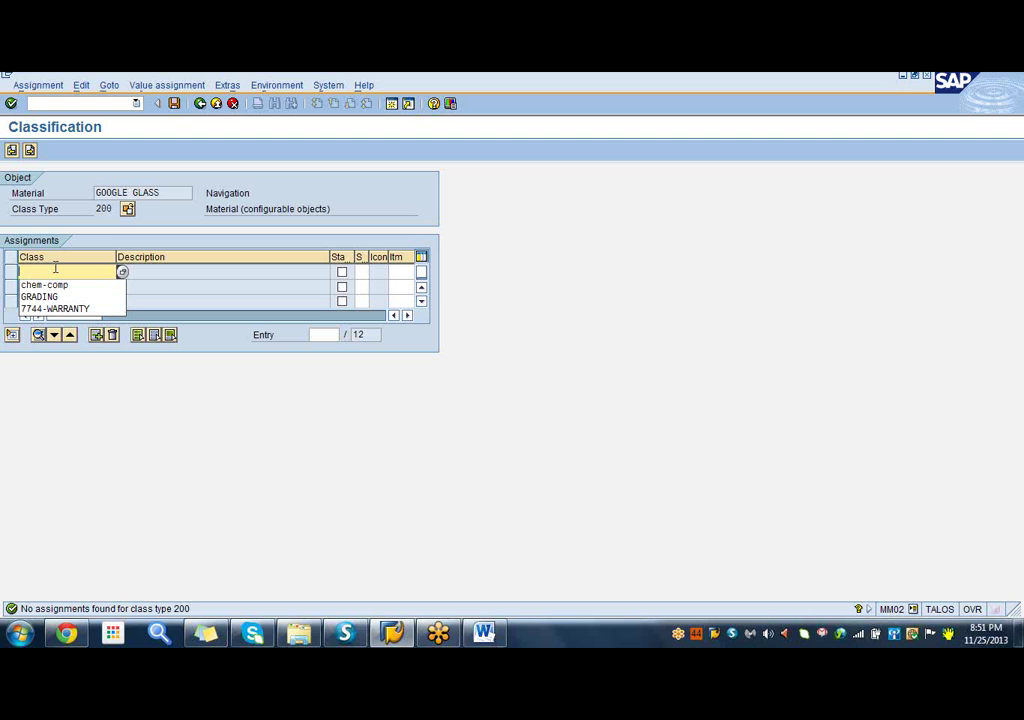
{"action": "type", "text": "G"}
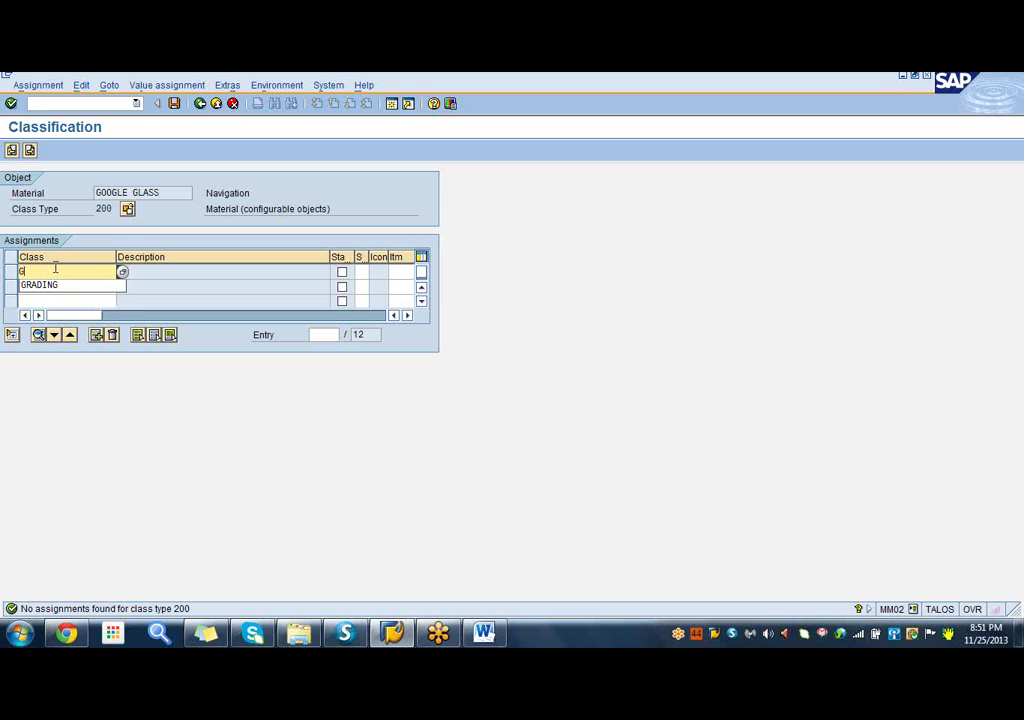
{"action": "type", "text": "oogle"}
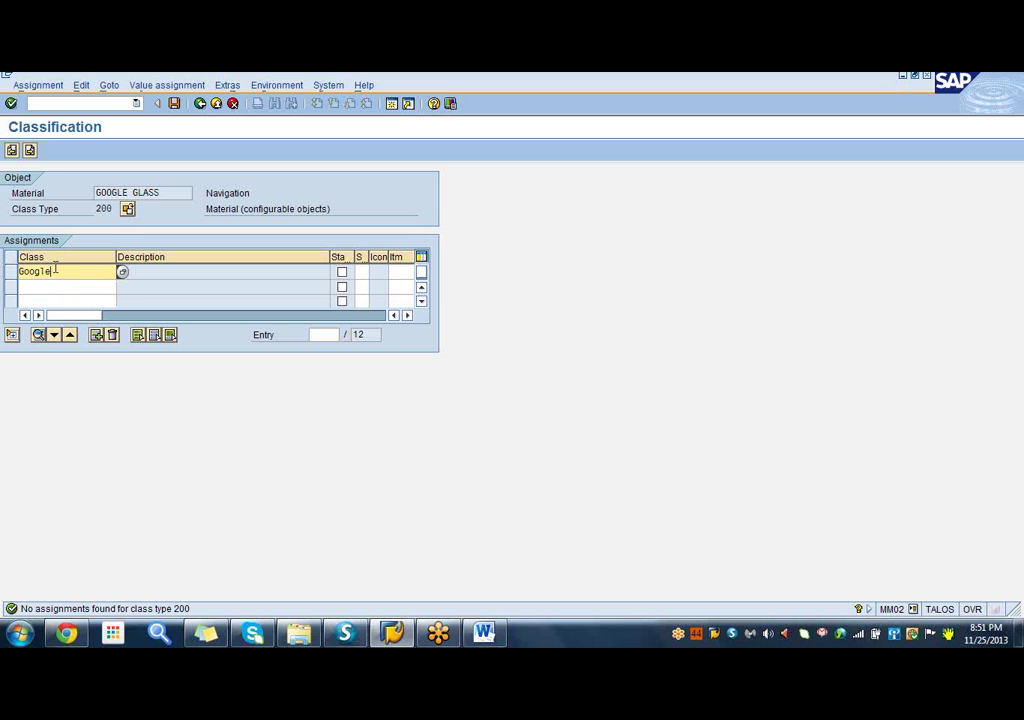
{"action": "type", "text": "_C1ass"}
{"action": "key", "text": "Delete"}
{"action": "key", "text": "Delete"}
{"action": "key", "text": "Delete"}
{"action": "key", "text": "Delete"}
{"action": "key", "text": "Delete"}
{"action": "key", "text": "Delete"}
{"action": "type", "text": "navigation"}
{"action": "left_click", "coordinate": [11, 105]}
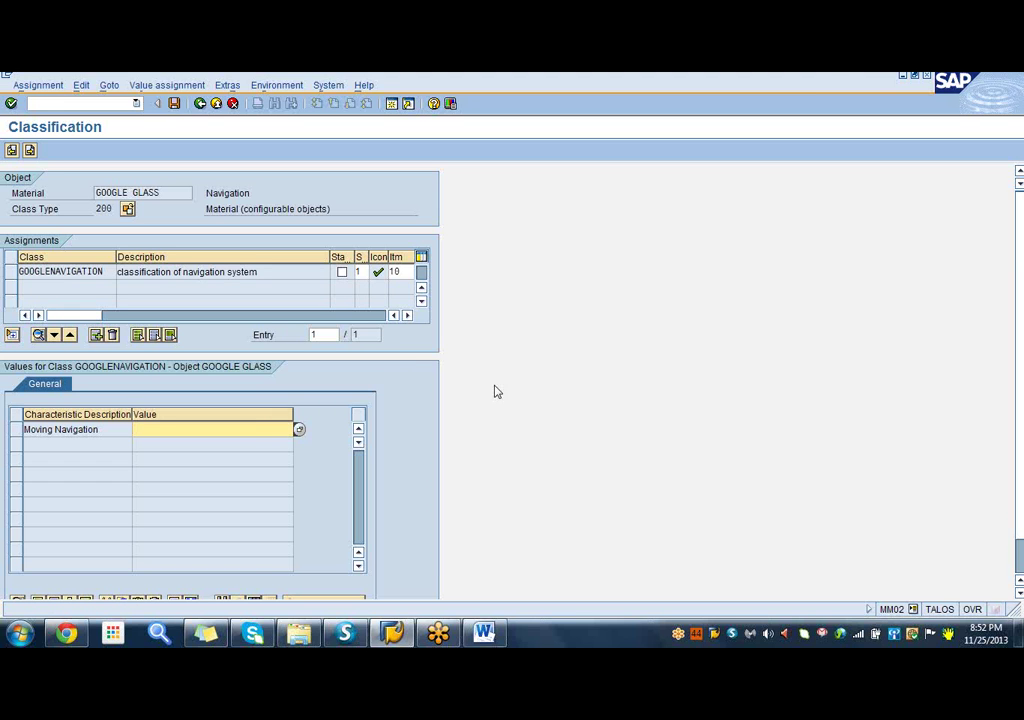
Select SATELITE as the material's Moving Navigation value and save the classification.
{"action": "left_click", "coordinate": [299, 429]}
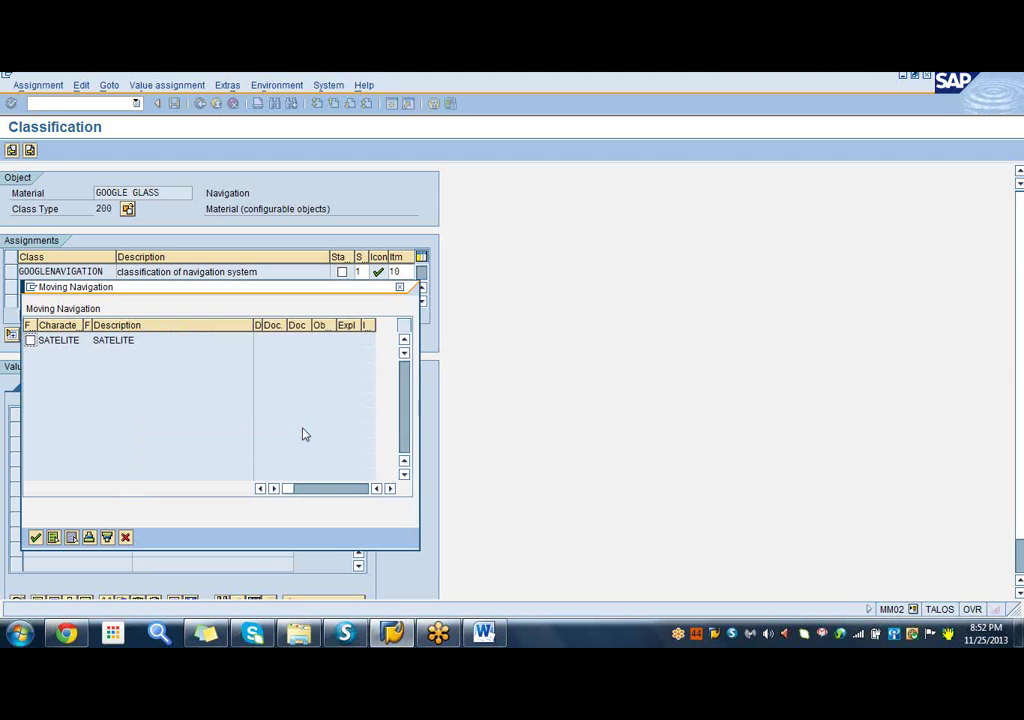
{"action": "left_click", "coordinate": [30, 341]}
{"action": "left_click", "coordinate": [36, 538]}
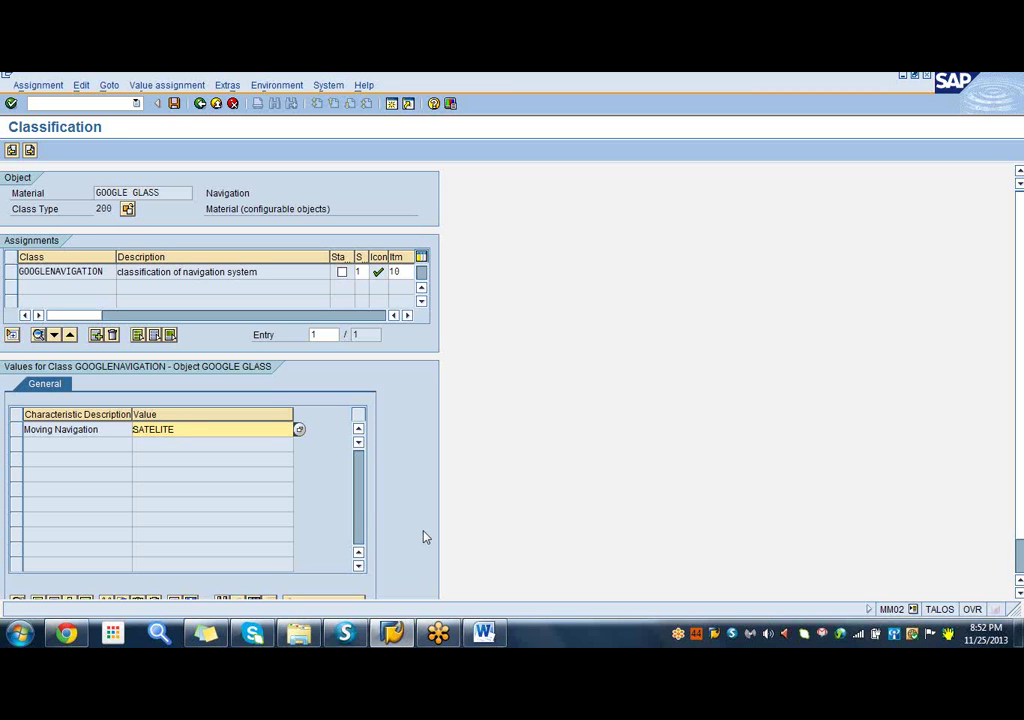
{"action": "left_click", "coordinate": [174, 104]}
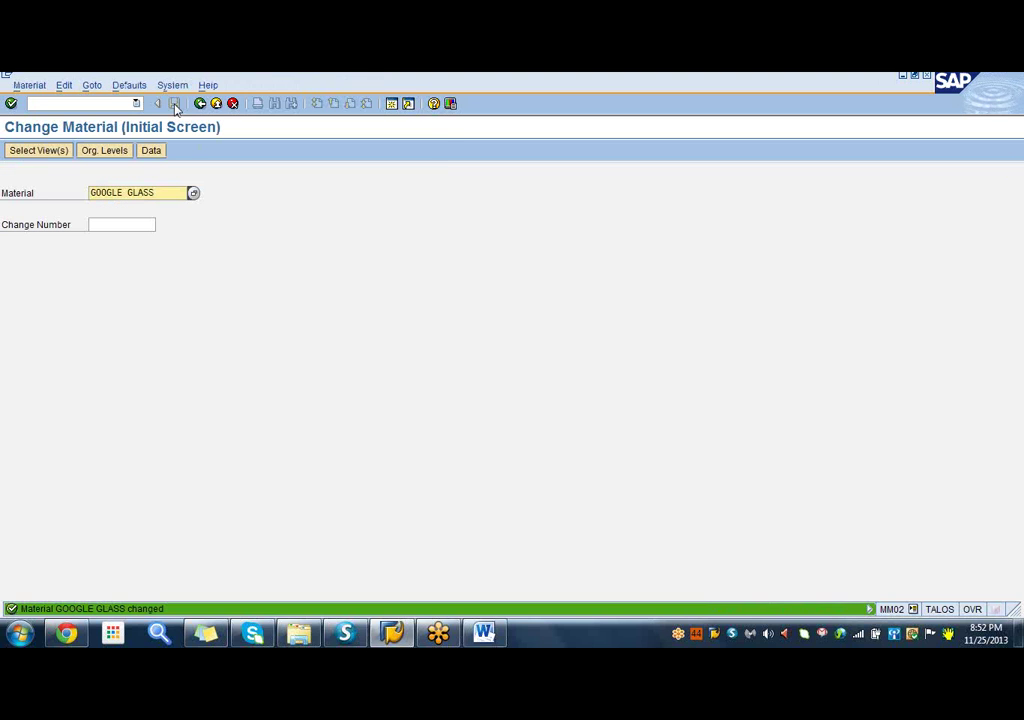
Leave material change and start creating a configuration profile for GOOGLE GLASS with transaction CU41 under Logistics, Central Functions, Variant Configuration.
{"action": "left_click", "coordinate": [112, 103]}
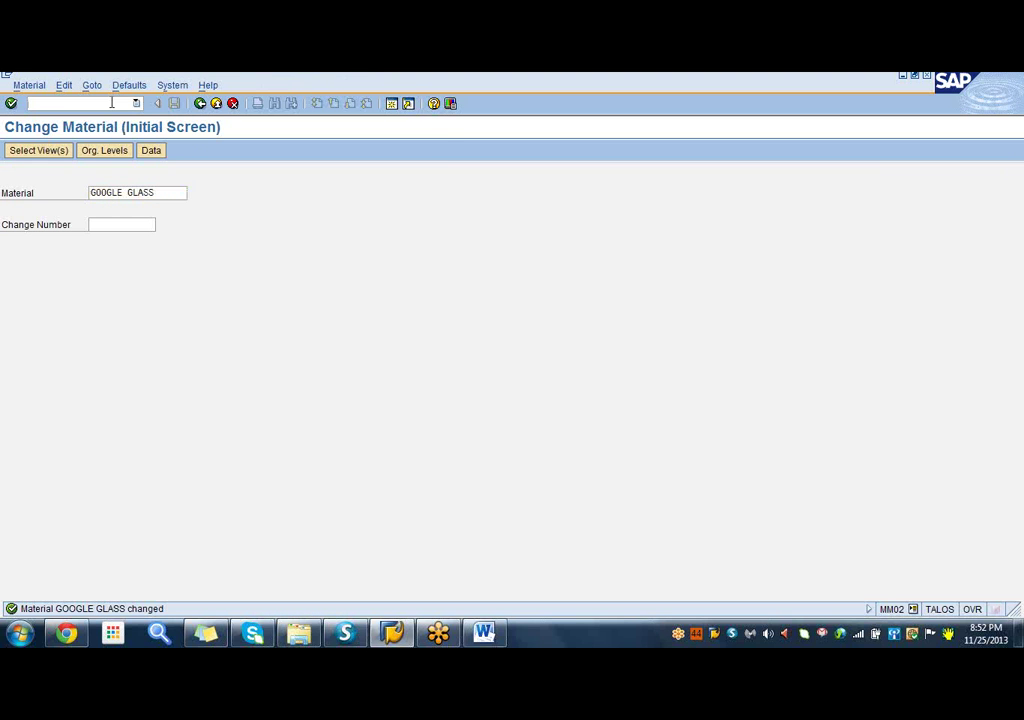
{"action": "left_click", "coordinate": [200, 104]}
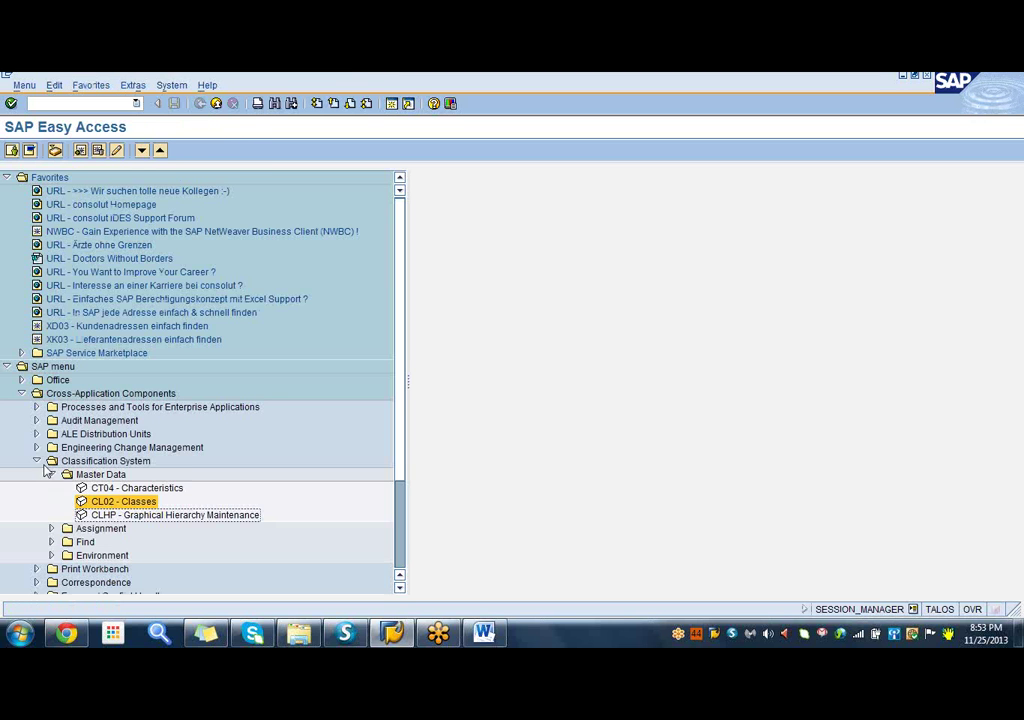
{"action": "left_click", "coordinate": [21, 393]}
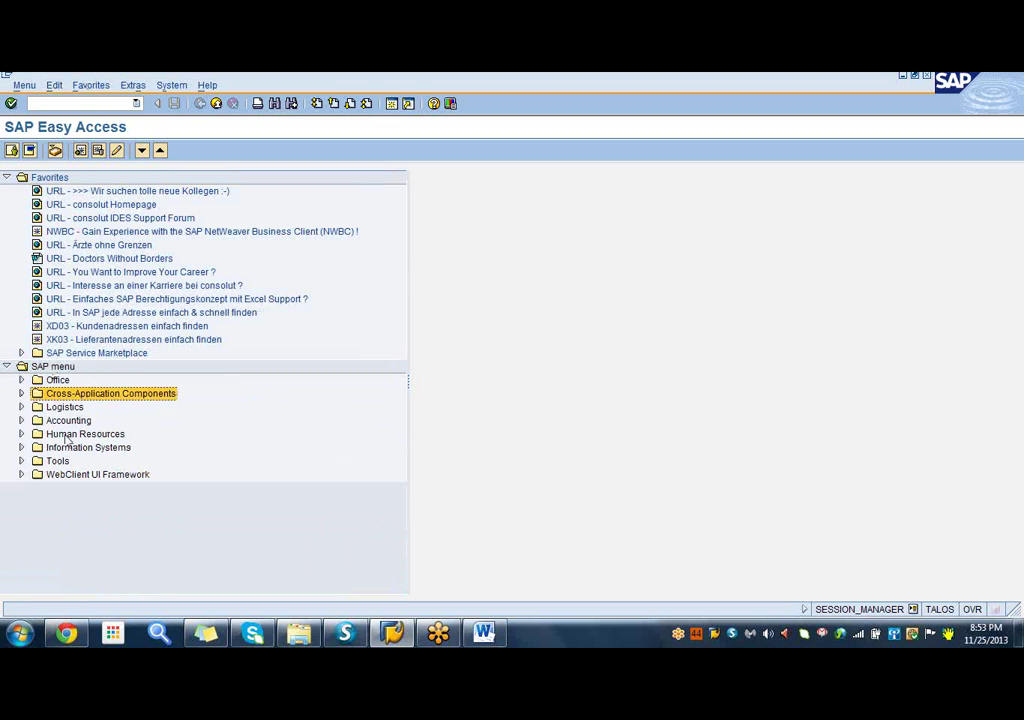
{"action": "left_click", "coordinate": [22, 407]}
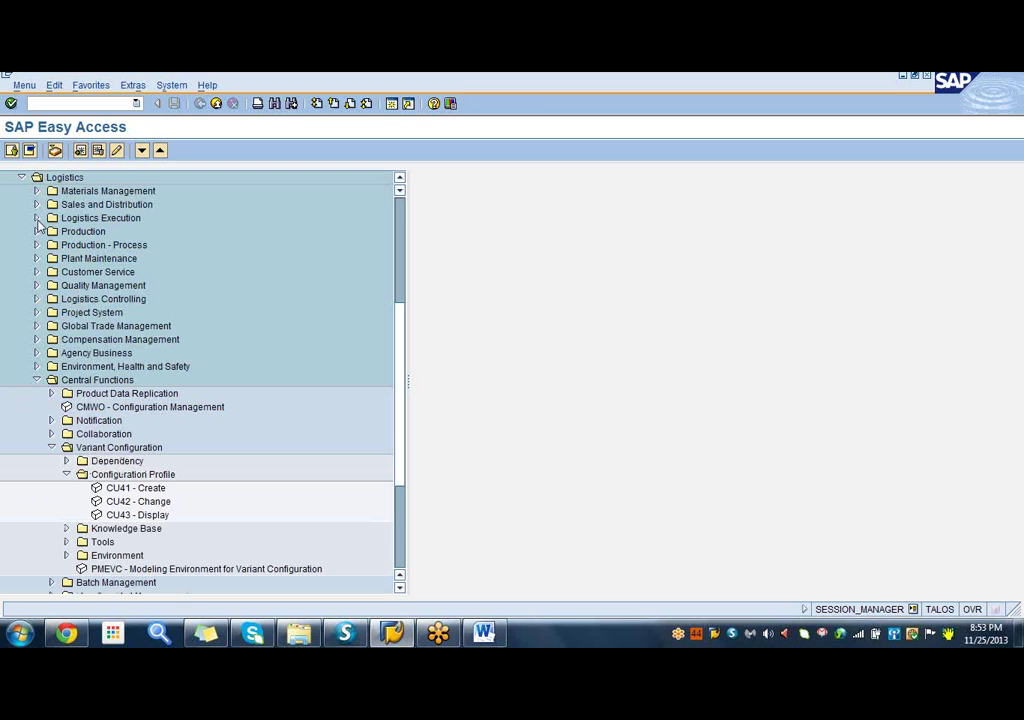
{"action": "double_click", "coordinate": [127, 488]}
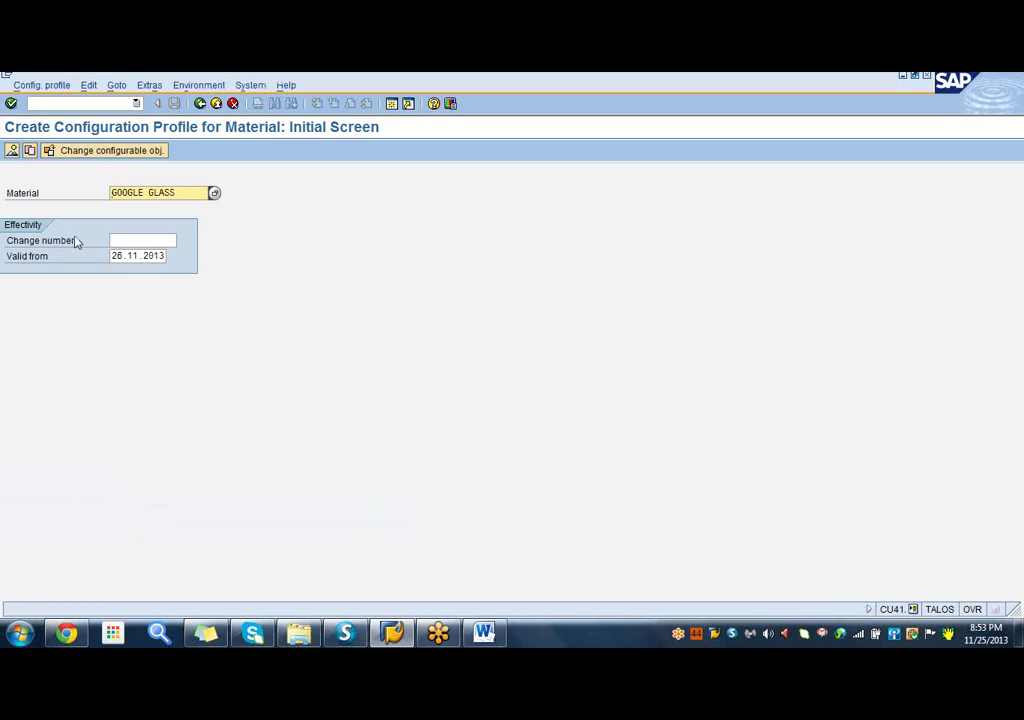
{"action": "left_click", "coordinate": [11, 103]}
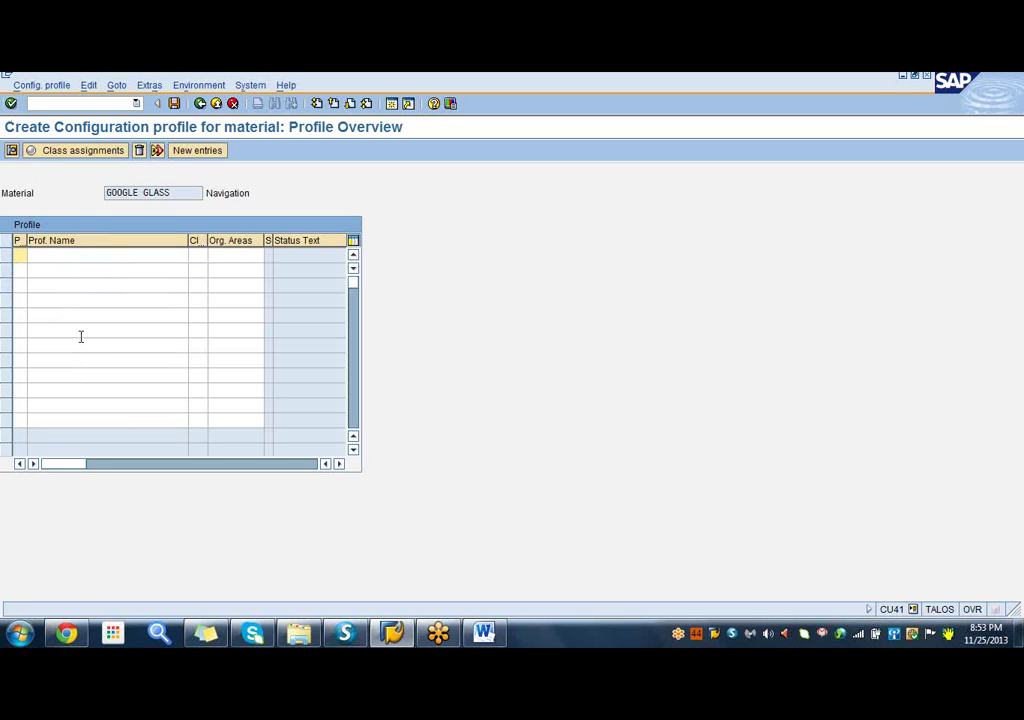
Resize the profile table's columns to show the full Priority, Class Type and Status headings.
{"action": "left_click", "coordinate": [54, 256]}
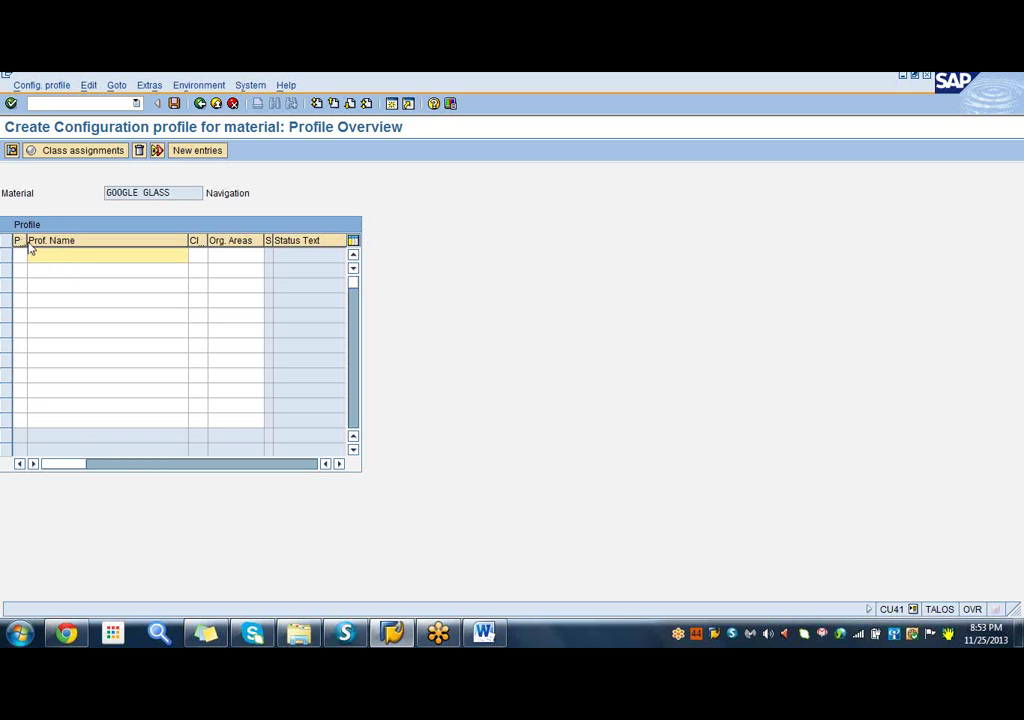
{"action": "left_click_drag", "start_coordinate": [25, 241], "coordinate": [48, 241]}
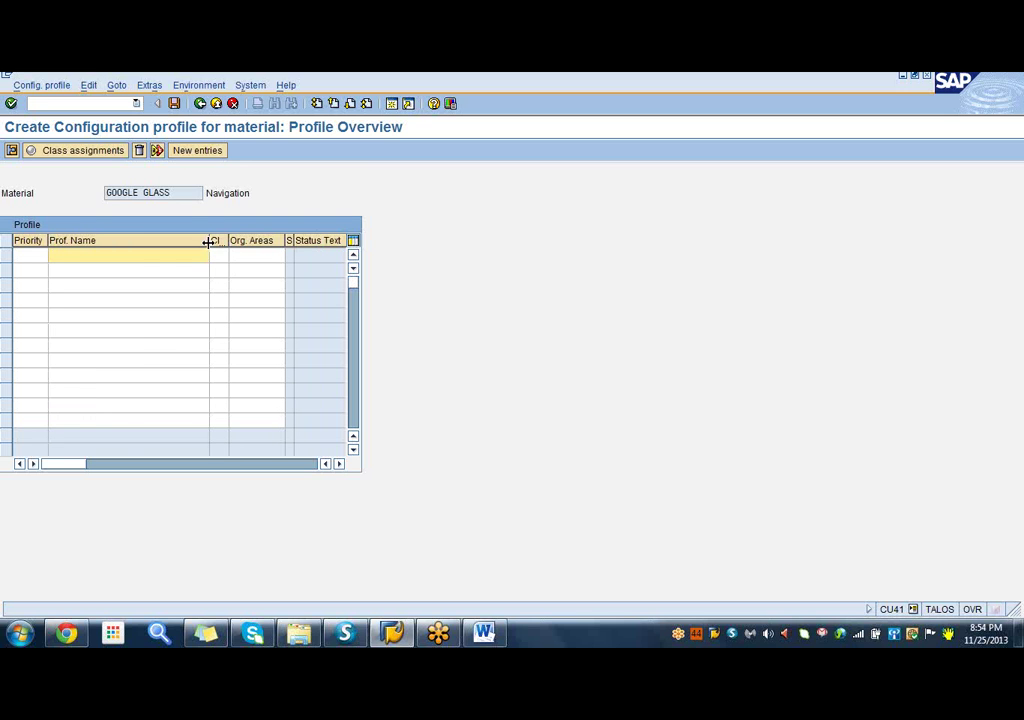
{"action": "left_click_drag", "start_coordinate": [209, 241], "coordinate": [181, 245]}
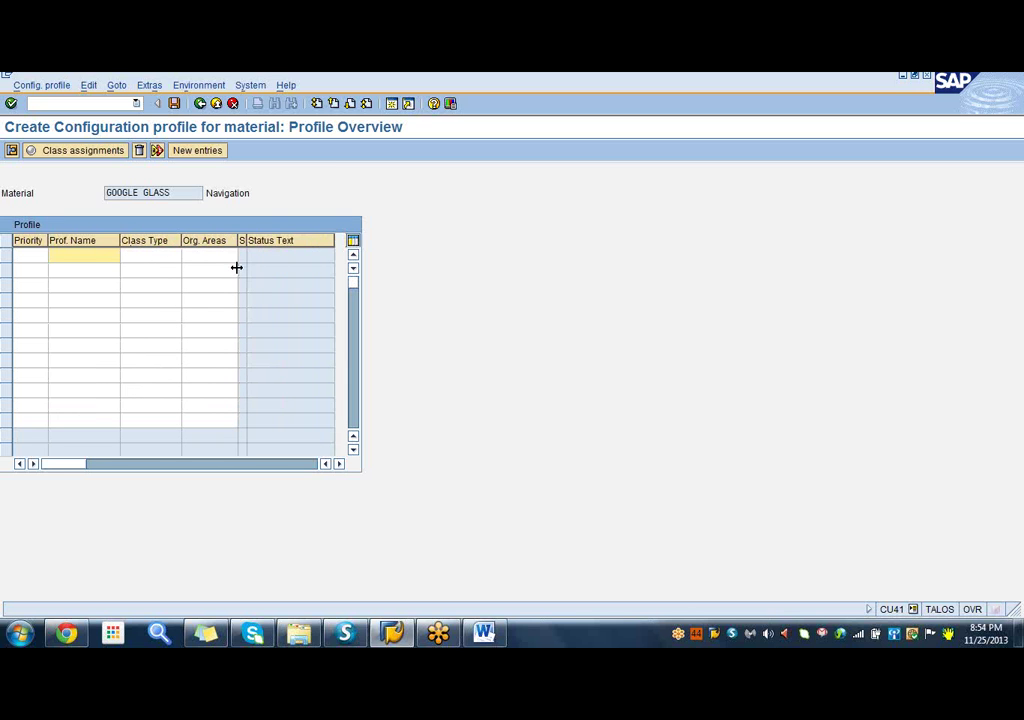
{"action": "left_click_drag", "start_coordinate": [245, 241], "coordinate": [284, 243]}
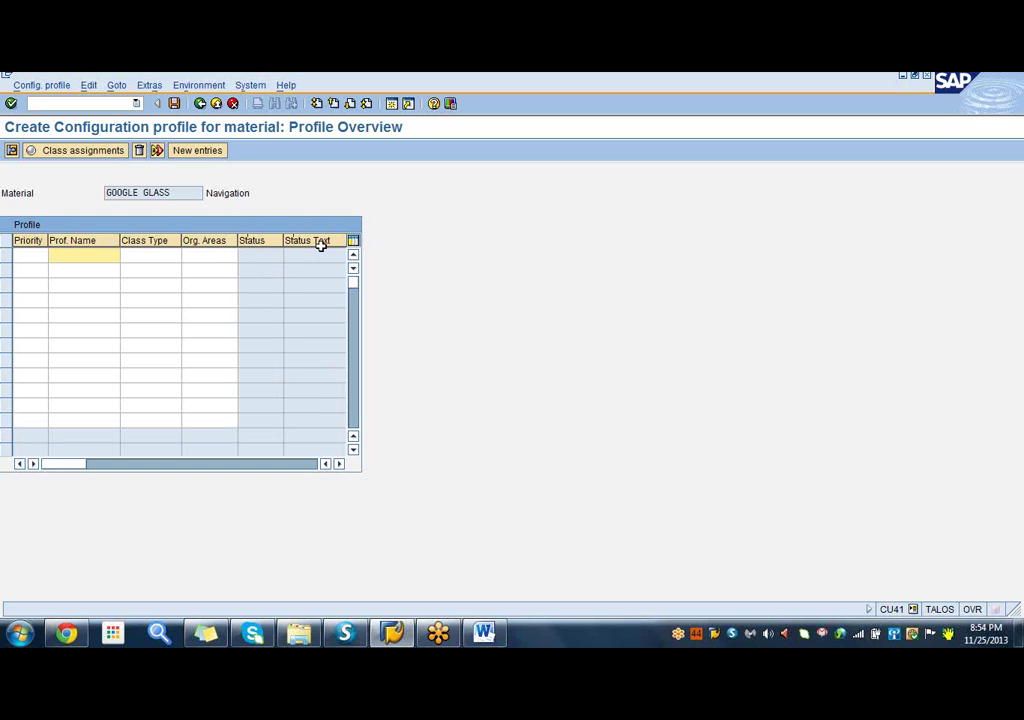
Enter a configuration profile with priority 1, name Google and class type 300 (Variants), leaving the organizational areas blank.
{"action": "left_click", "coordinate": [23, 261]}
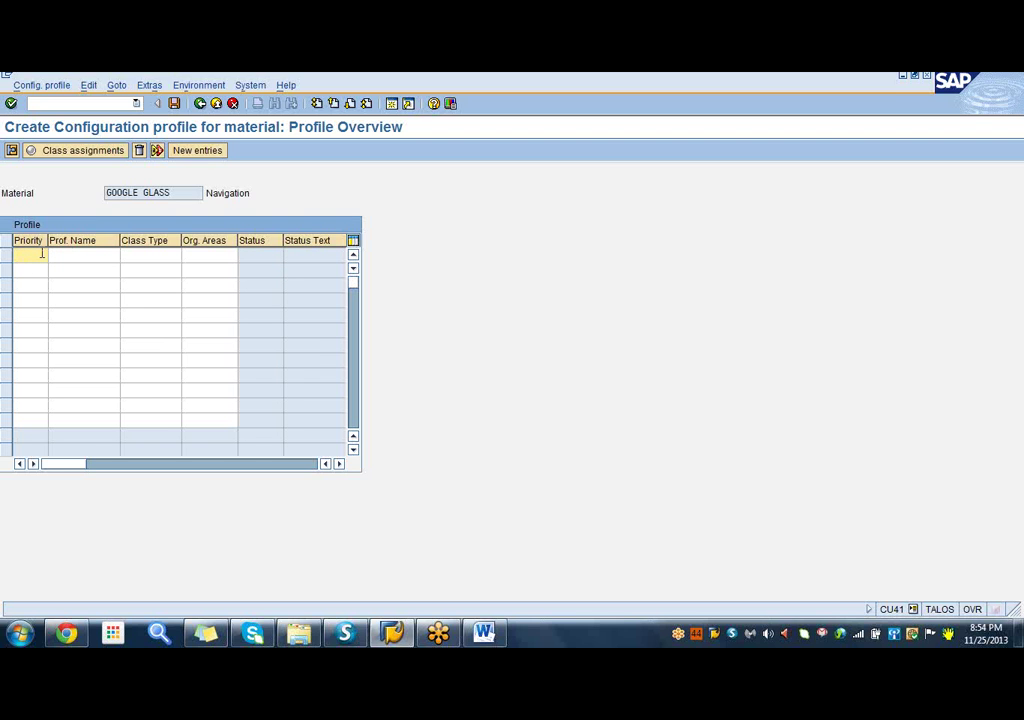
{"action": "type", "text": "1"}
{"action": "left_click", "coordinate": [73, 258]}
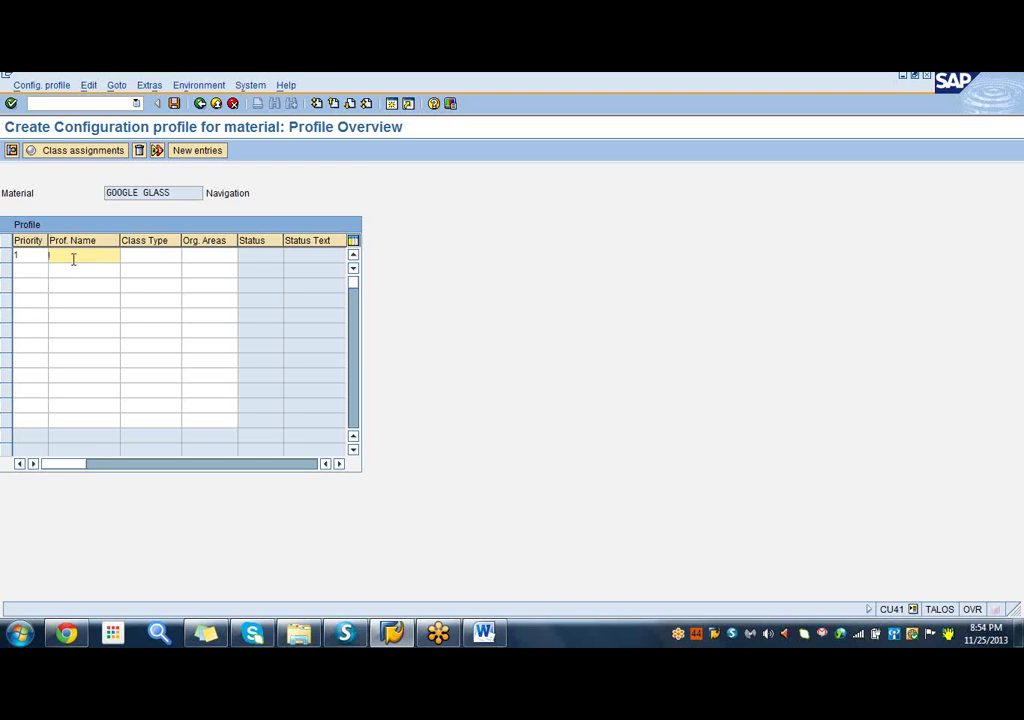
{"action": "type", "text": "Google"}
{"action": "left_click", "coordinate": [139, 254]}
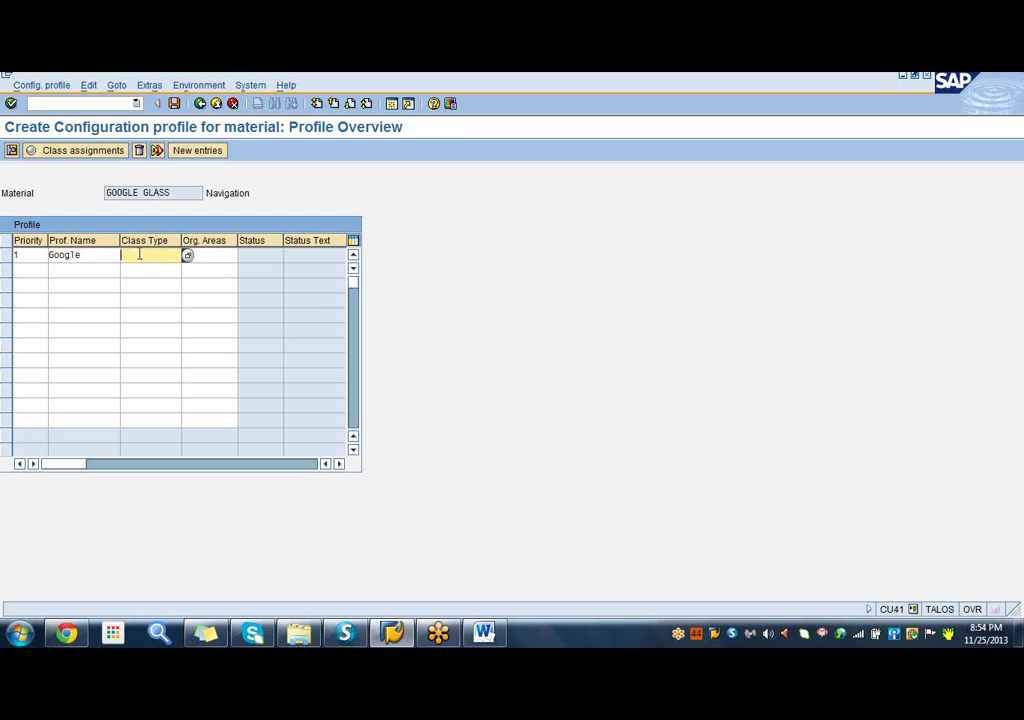
{"action": "left_click", "coordinate": [186, 255]}
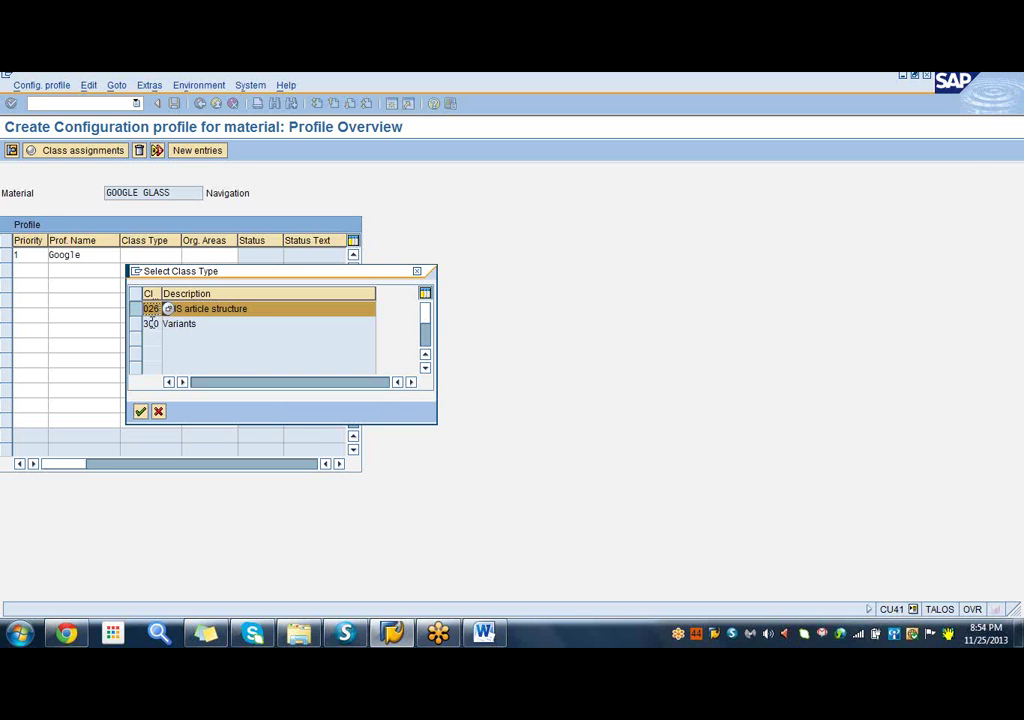
{"action": "double_click", "coordinate": [149, 325]}
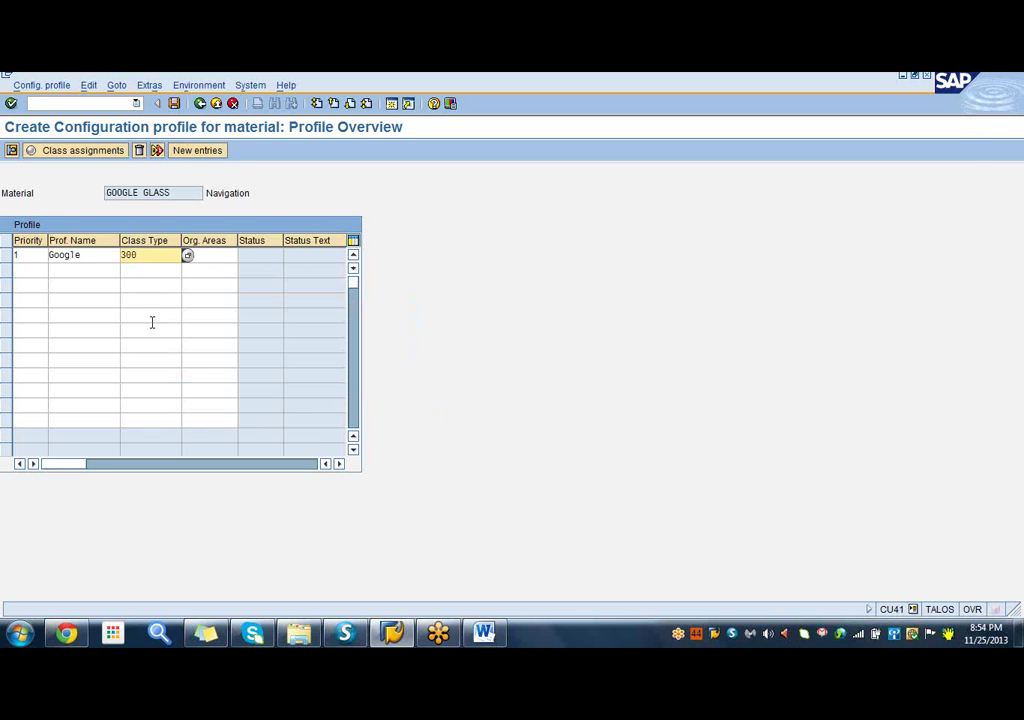
{"action": "left_click", "coordinate": [203, 255]}
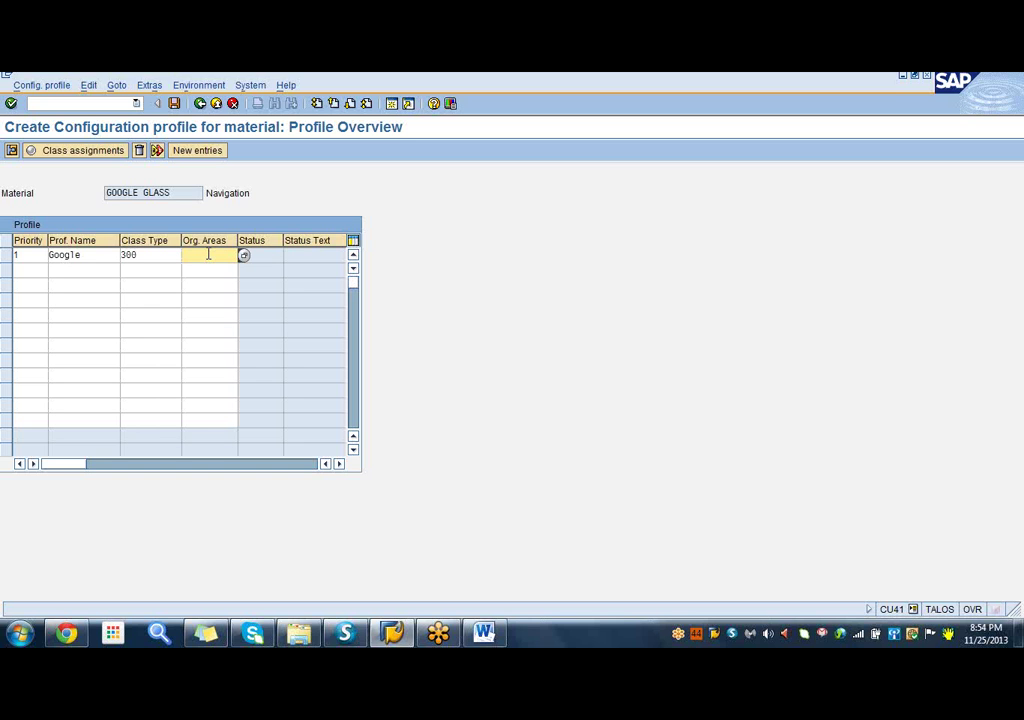
{"action": "key", "text": "Return"}
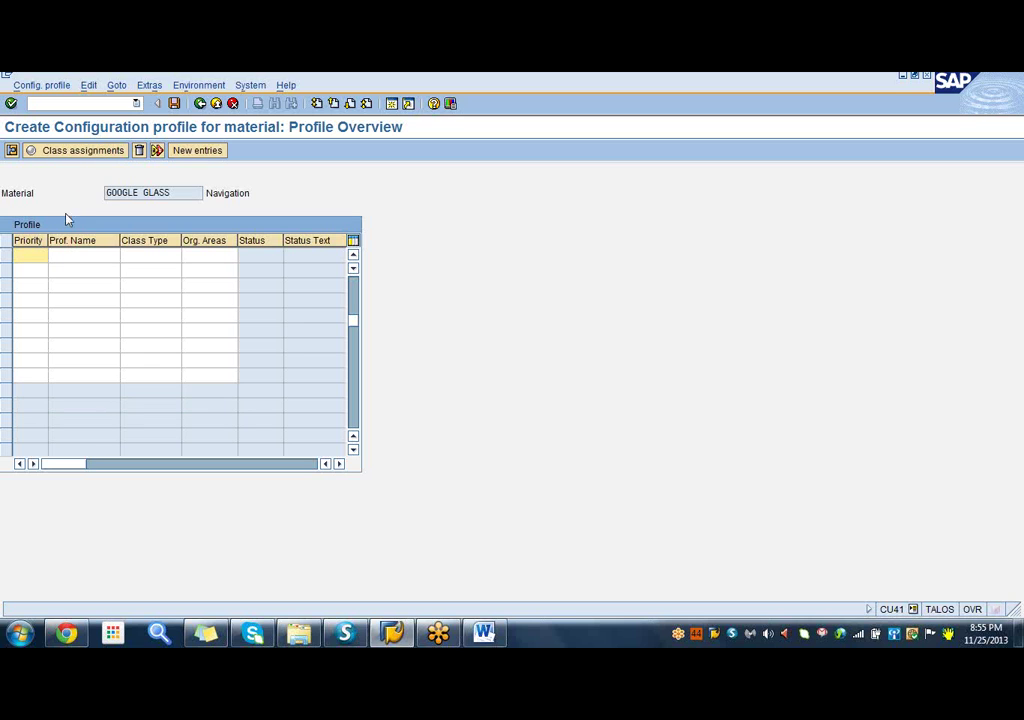
Try to save another profile entry with priority 1, name Google and class type 300.
{"action": "type", "text": "1"}
{"action": "left_click", "coordinate": [58, 252]}
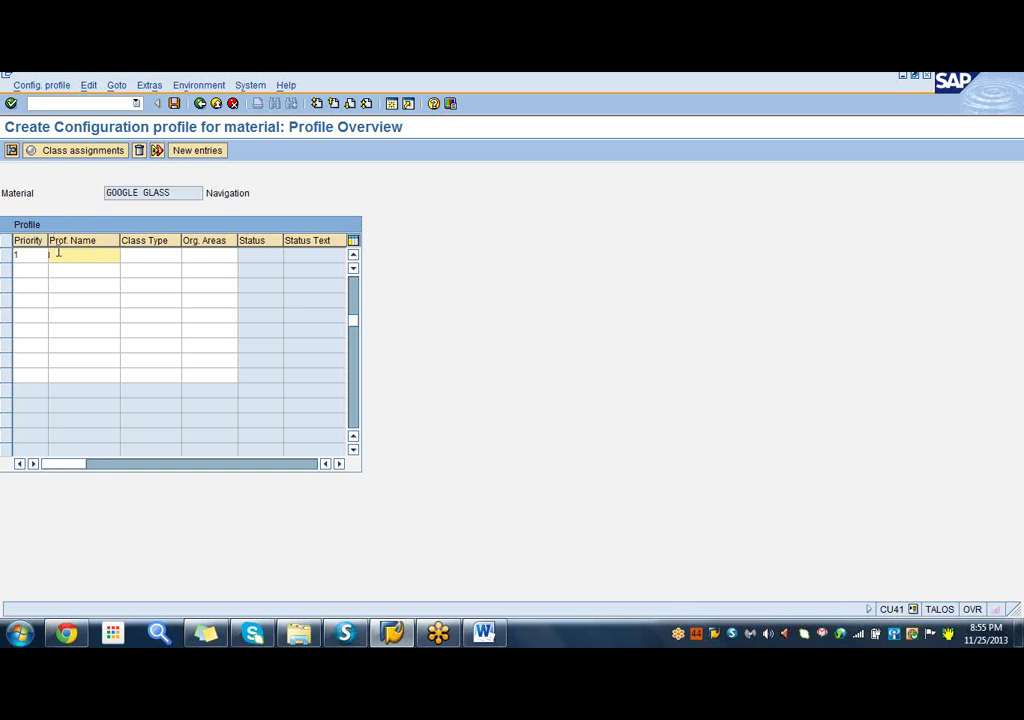
{"action": "type", "text": "Gogoo"}
{"action": "key", "text": "BackSpace"}
{"action": "key", "text": "BackSpace"}
{"action": "key", "text": "BackSpace"}
{"action": "key", "text": "BackSpace"}
{"action": "key", "text": "BackSpace"}
{"action": "left_click", "coordinate": [82, 269]}
{"action": "left_click", "coordinate": [156, 255]}
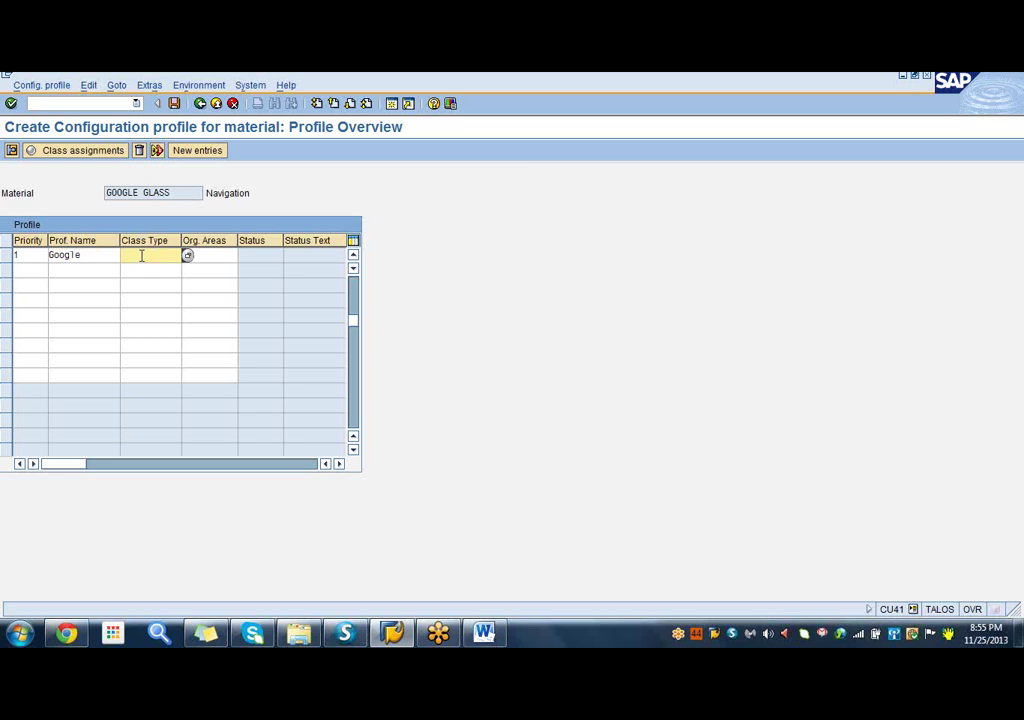
{"action": "left_click", "coordinate": [187, 255]}
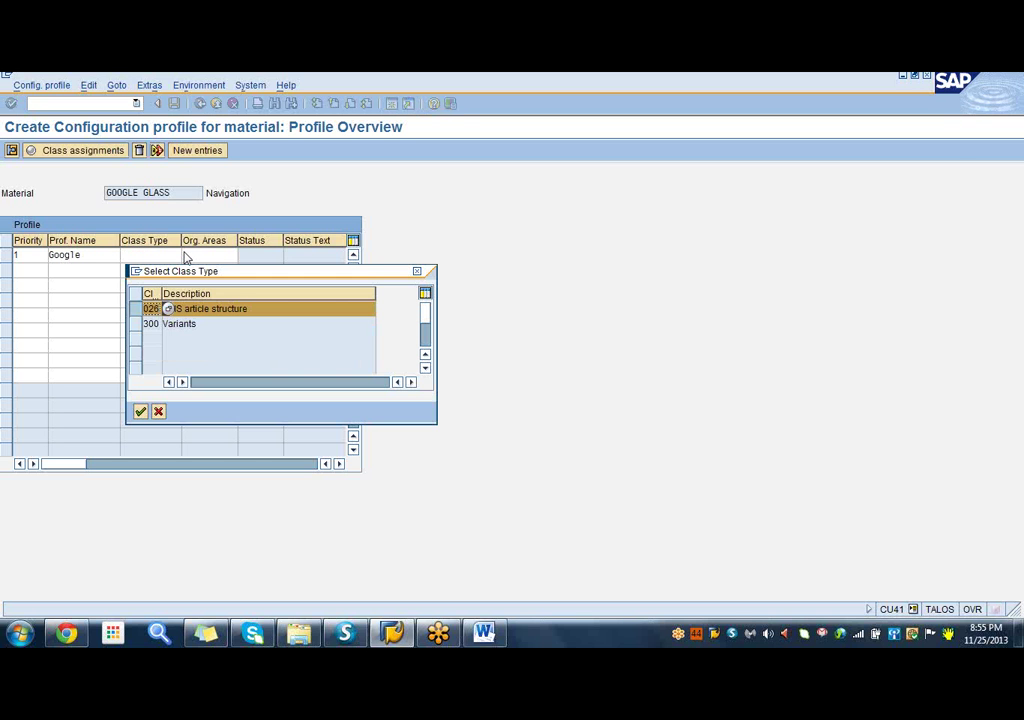
{"action": "double_click", "coordinate": [152, 323]}
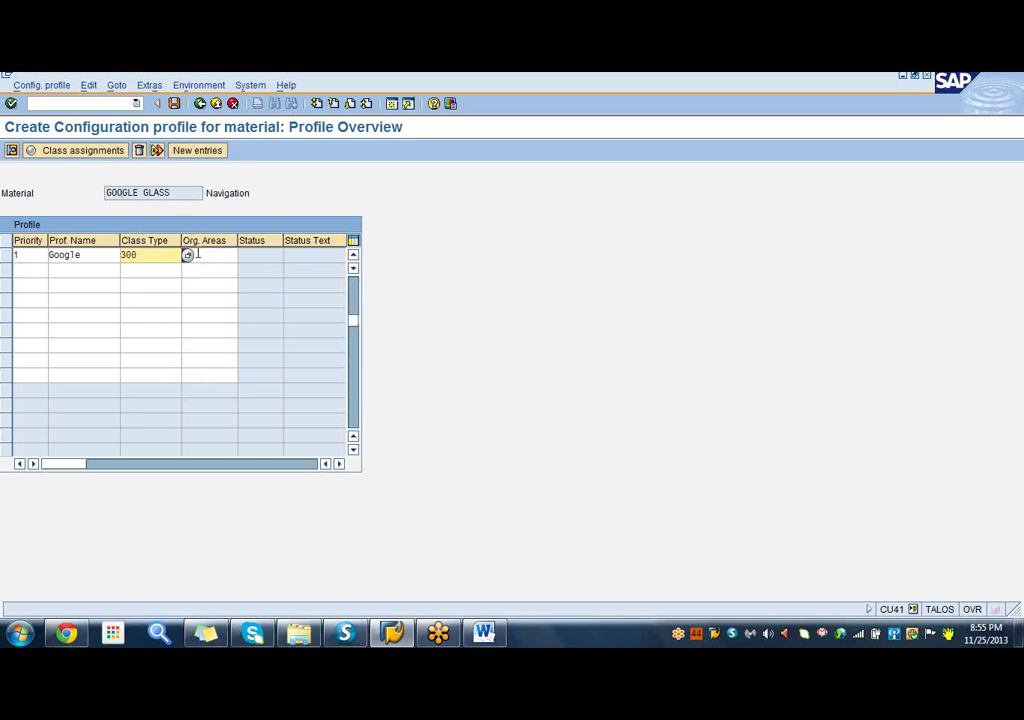
{"action": "left_click", "coordinate": [174, 103]}
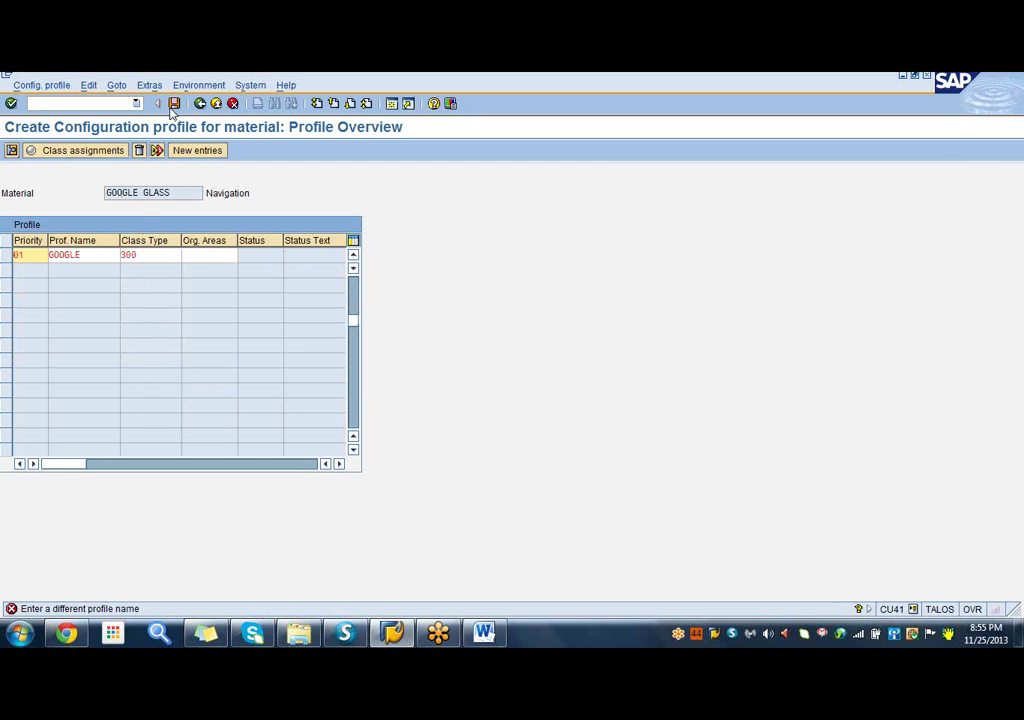
Cancel the profile creation and try to open GOOGLE GLASS's configuration profile for change with transaction CU42.
{"action": "left_click", "coordinate": [197, 256]}
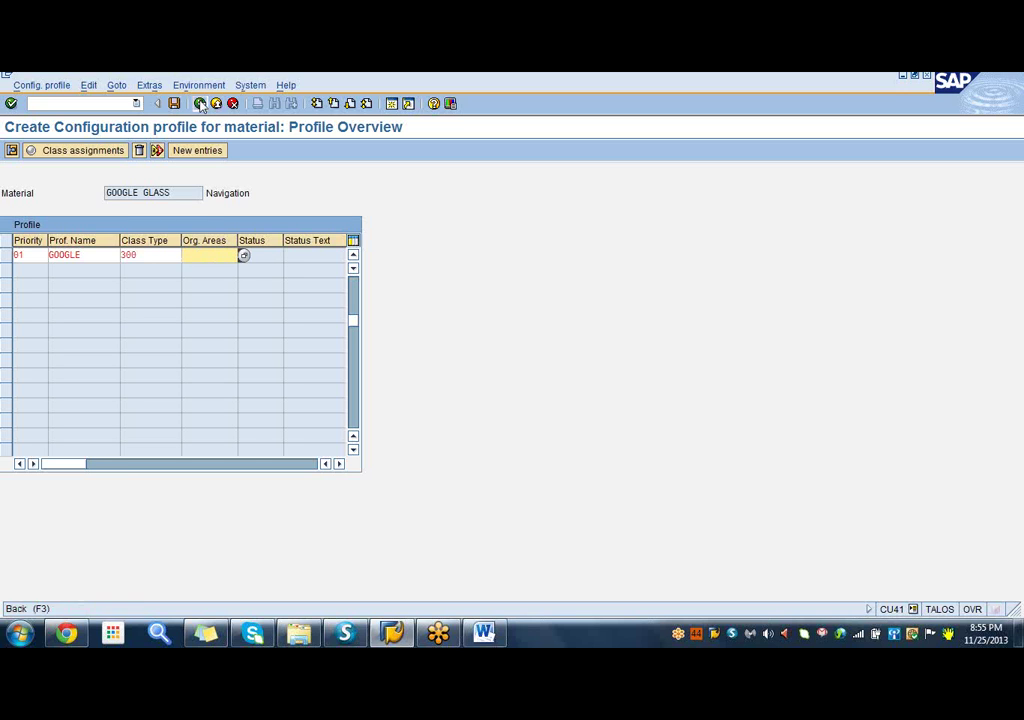
{"action": "left_click", "coordinate": [200, 104]}
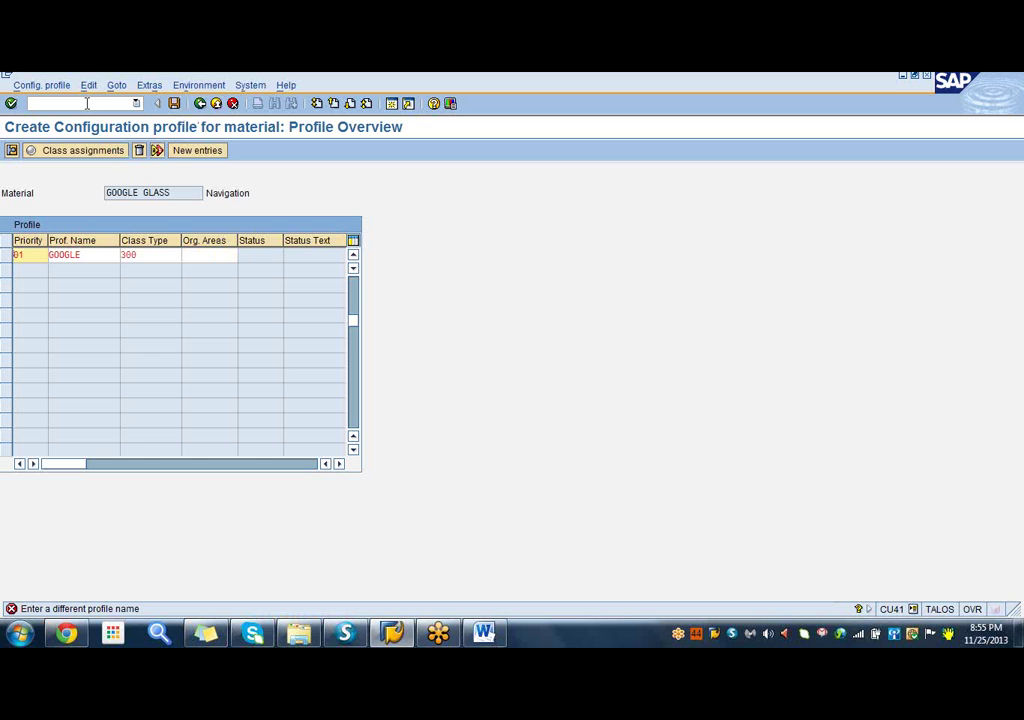
{"action": "left_click", "coordinate": [234, 104]}
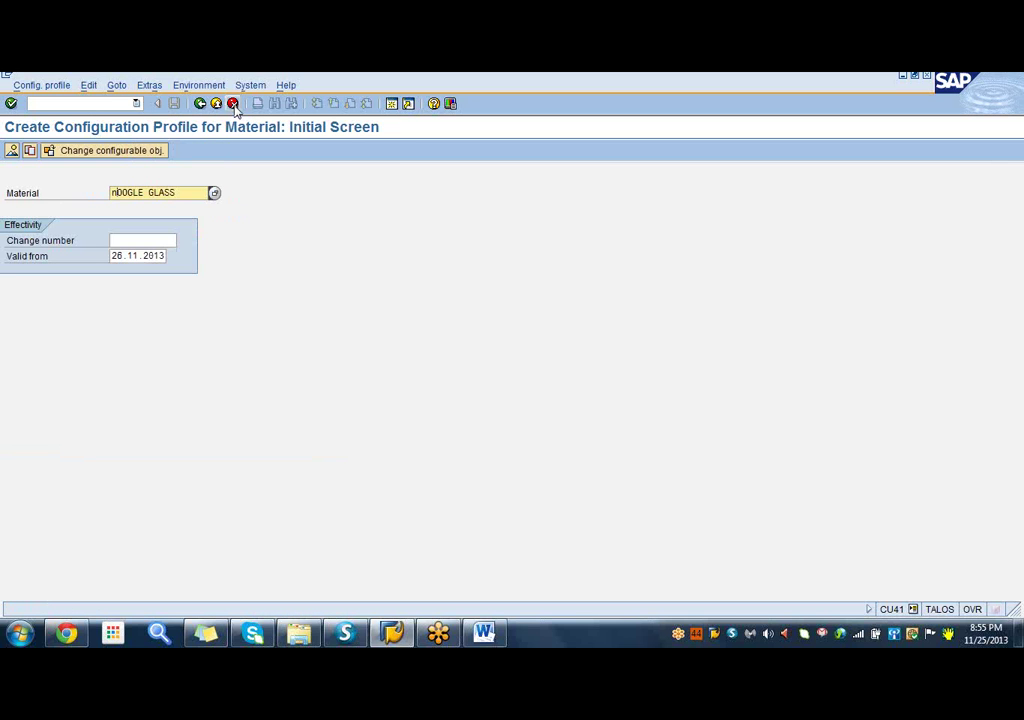
{"action": "left_click", "coordinate": [215, 104]}
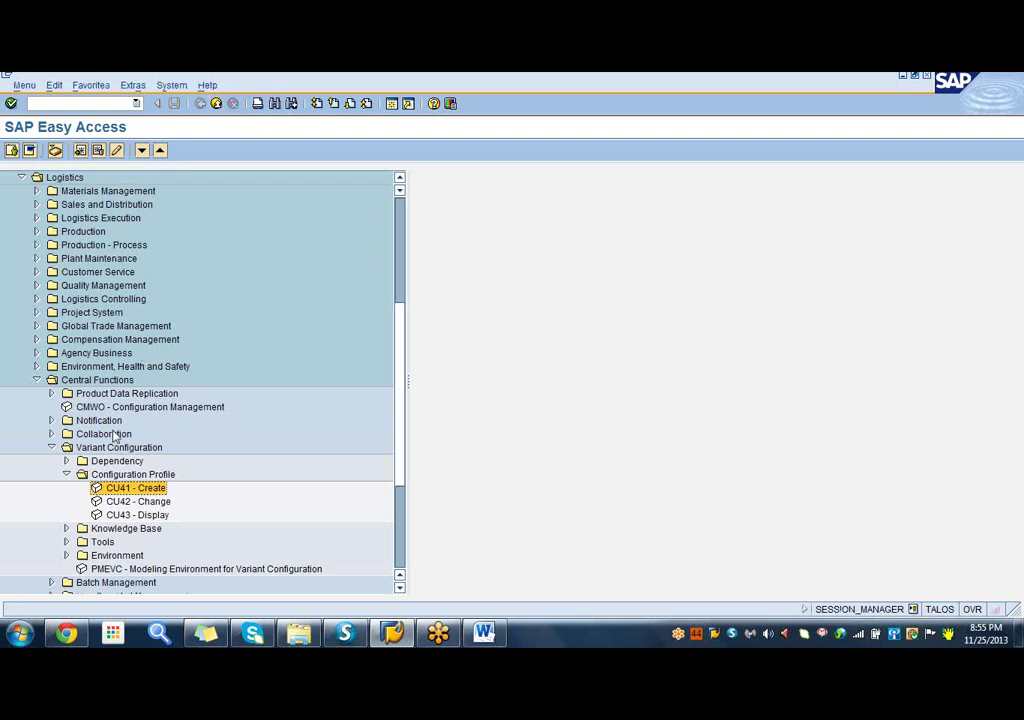
{"action": "double_click", "coordinate": [137, 501]}
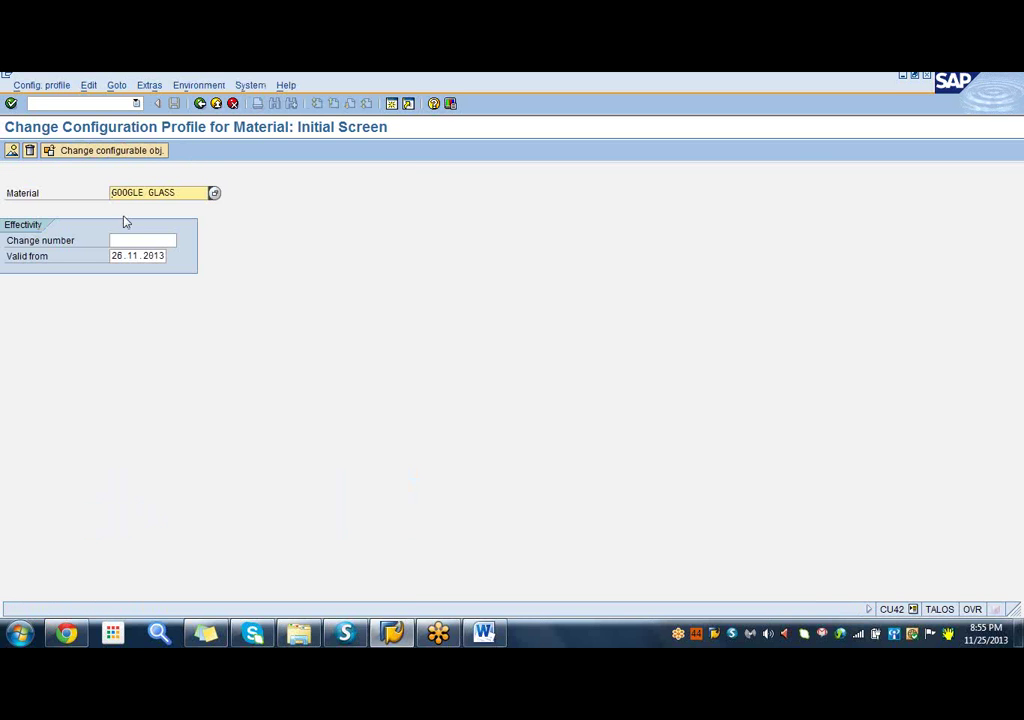
{"action": "left_click", "coordinate": [11, 103]}
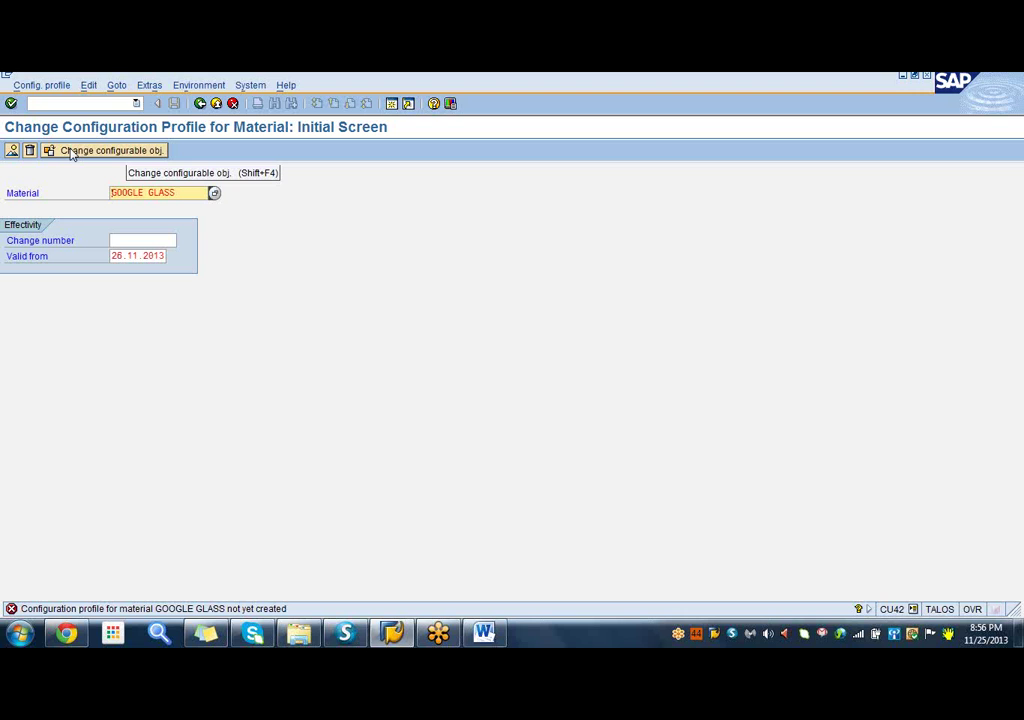
Leave the profile change transaction and start creating a configuration profile for material GOOGLE GLASS with transaction CU41.
{"action": "left_click", "coordinate": [12, 104]}
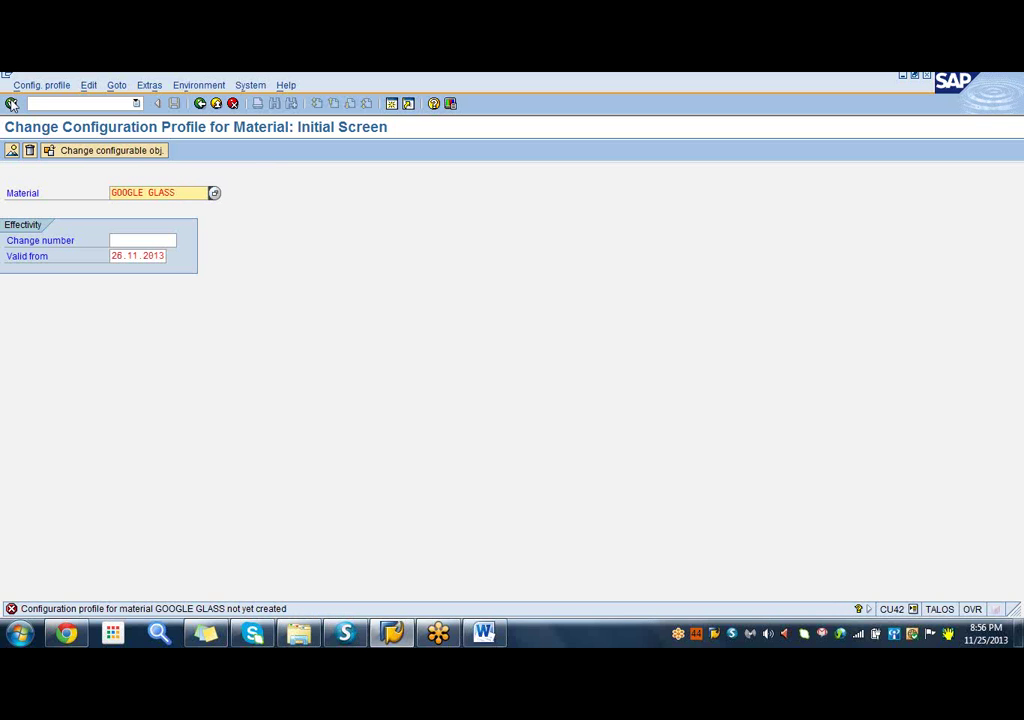
{"action": "left_click", "coordinate": [201, 104]}
{"action": "left_click", "coordinate": [201, 104]}
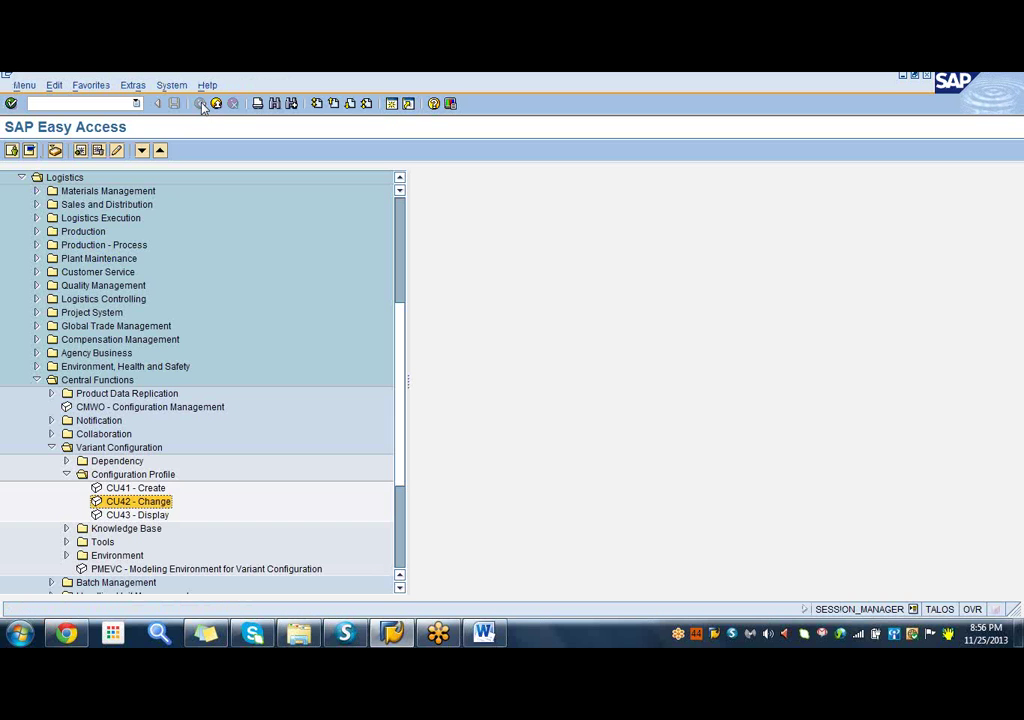
{"action": "left_click", "coordinate": [151, 489]}
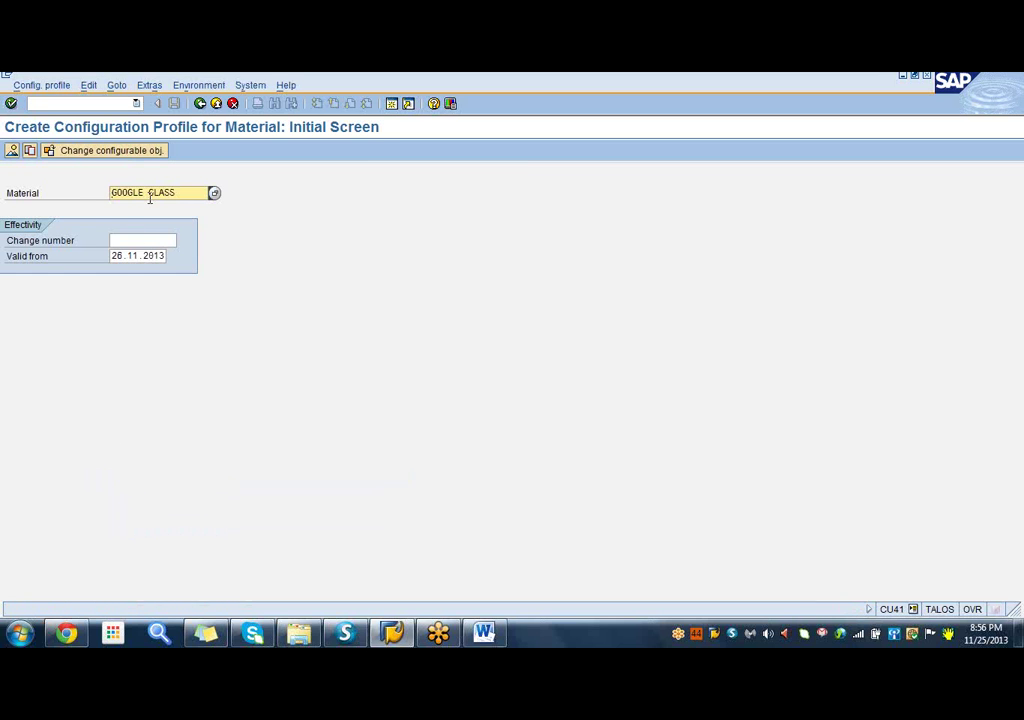
{"action": "left_click", "coordinate": [11, 104]}
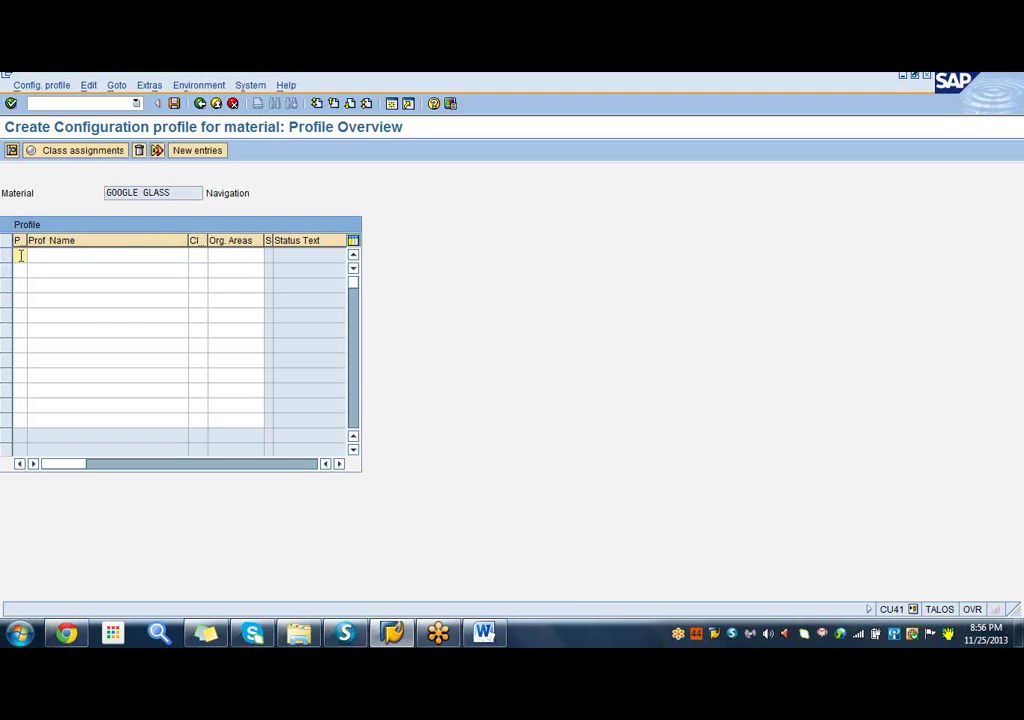
Enter a configuration profile with priority 2, name Google and class type 300 (Variants), and save it.
{"action": "type", "text": "2"}
{"action": "left_click", "coordinate": [50, 255]}
{"action": "type", "text": "G"}
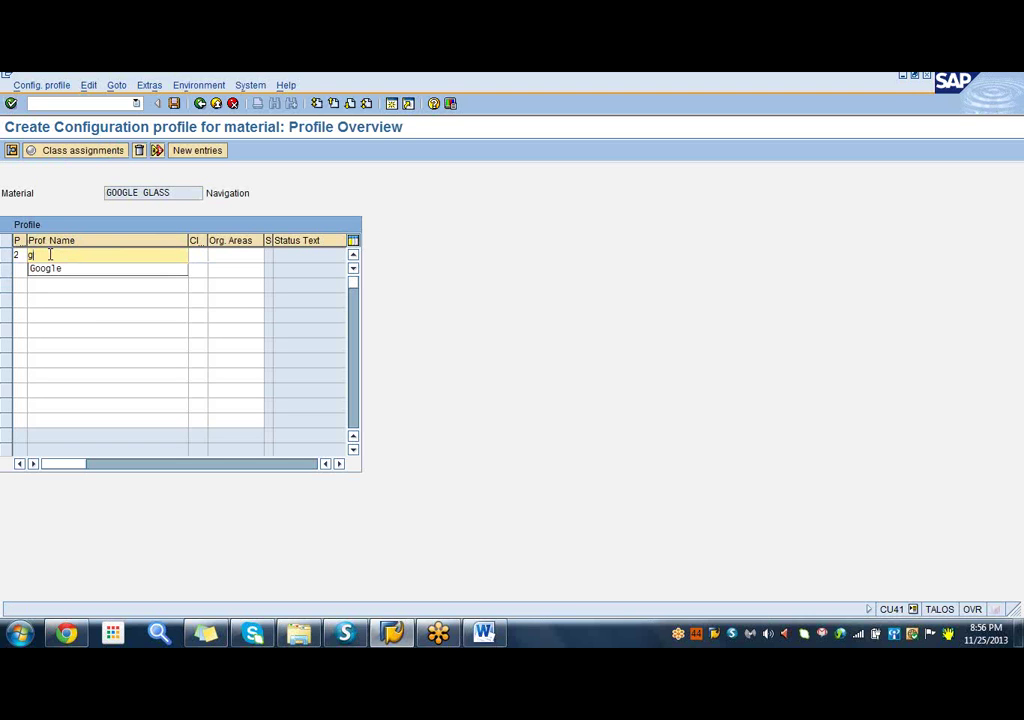
{"action": "left_click", "coordinate": [52, 268]}
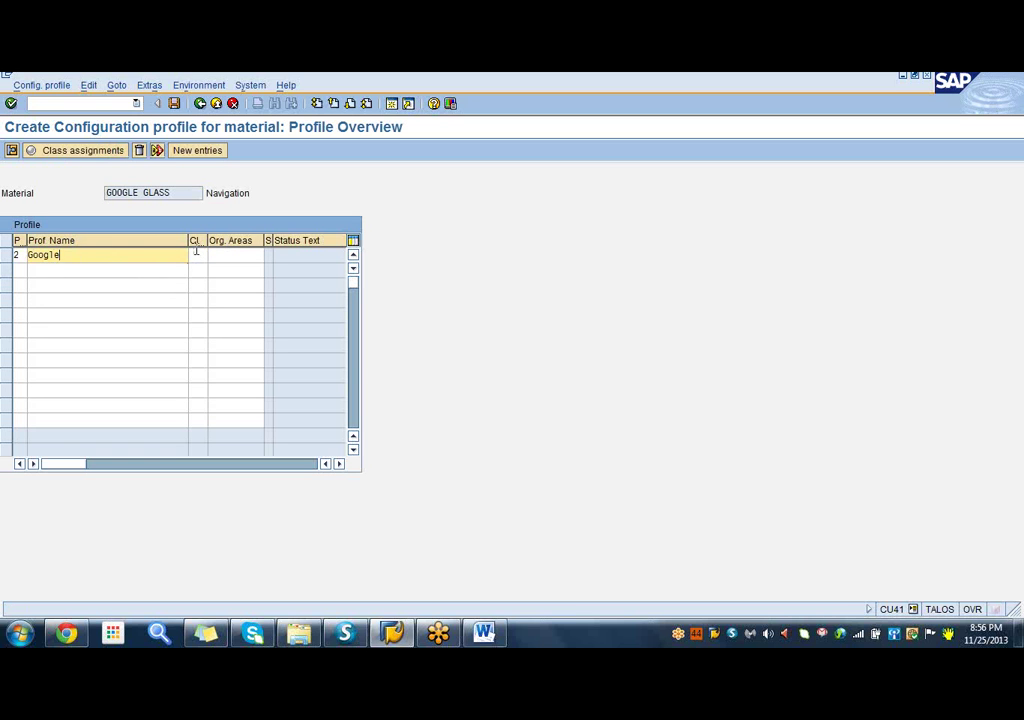
{"action": "left_click", "coordinate": [197, 254]}
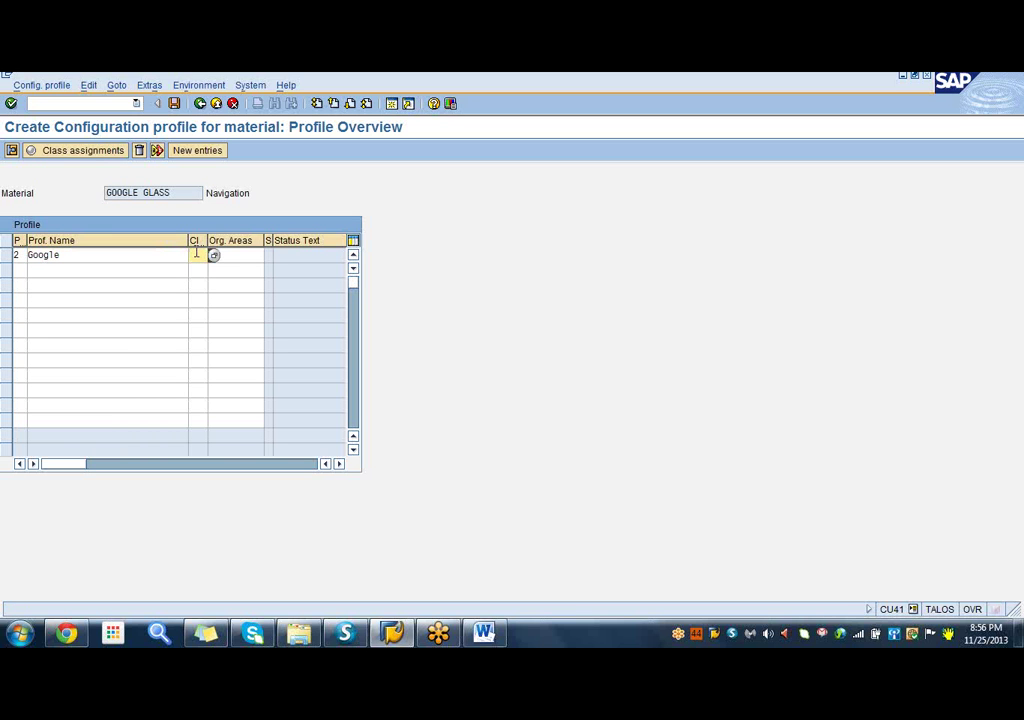
{"action": "left_click", "coordinate": [213, 255]}
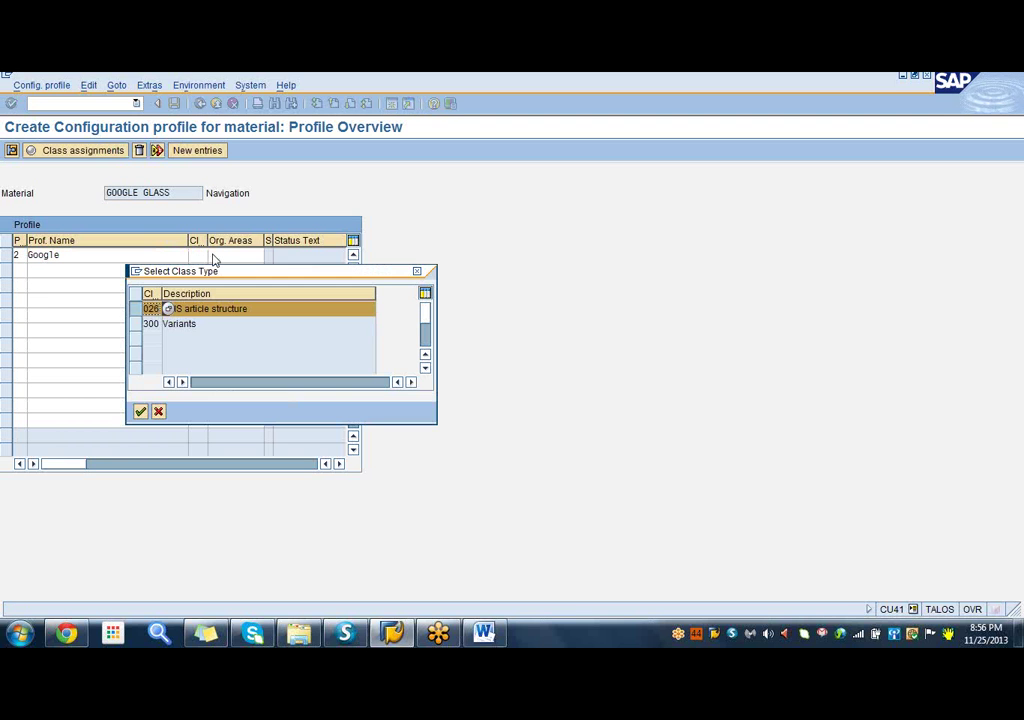
{"action": "double_click", "coordinate": [165, 323]}
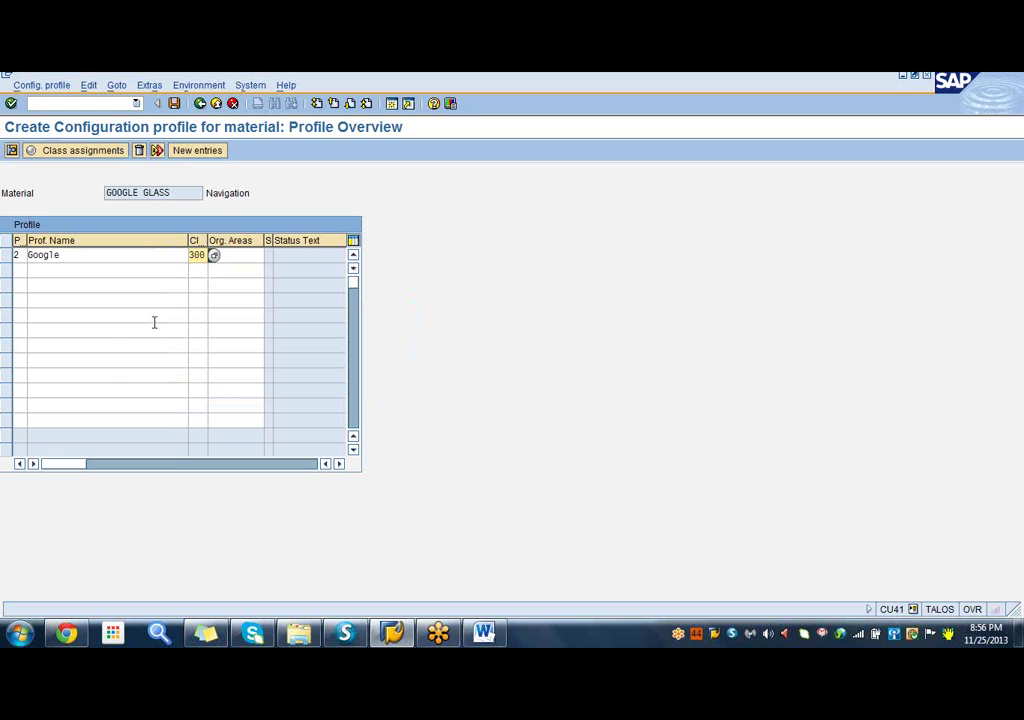
{"action": "left_click", "coordinate": [175, 104]}
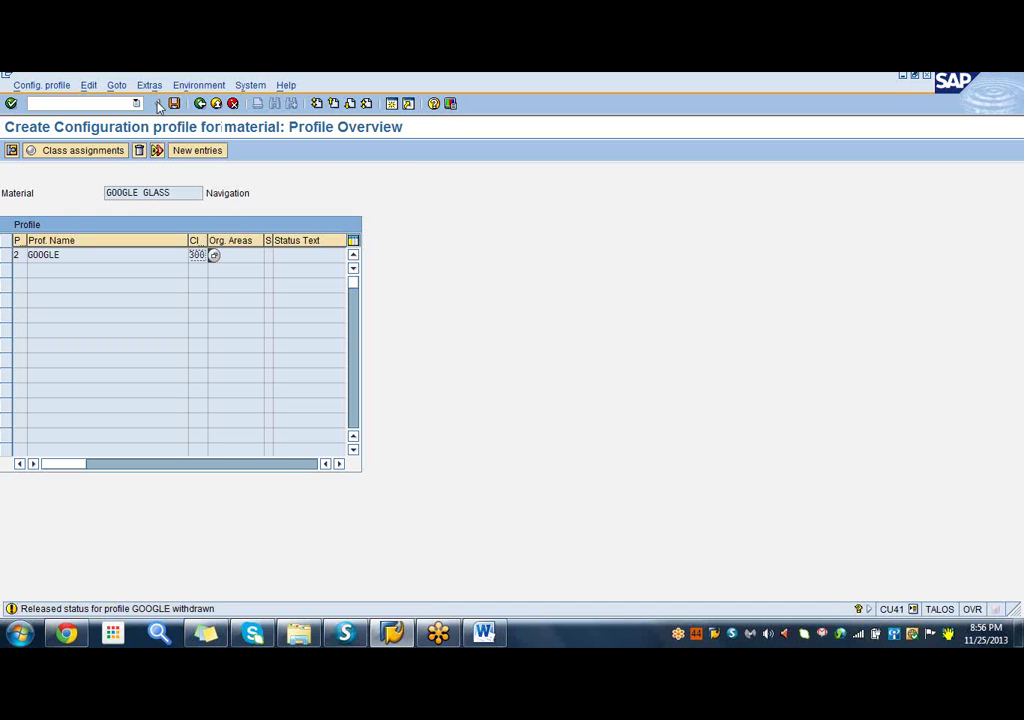
{"action": "left_click", "coordinate": [10, 104]}
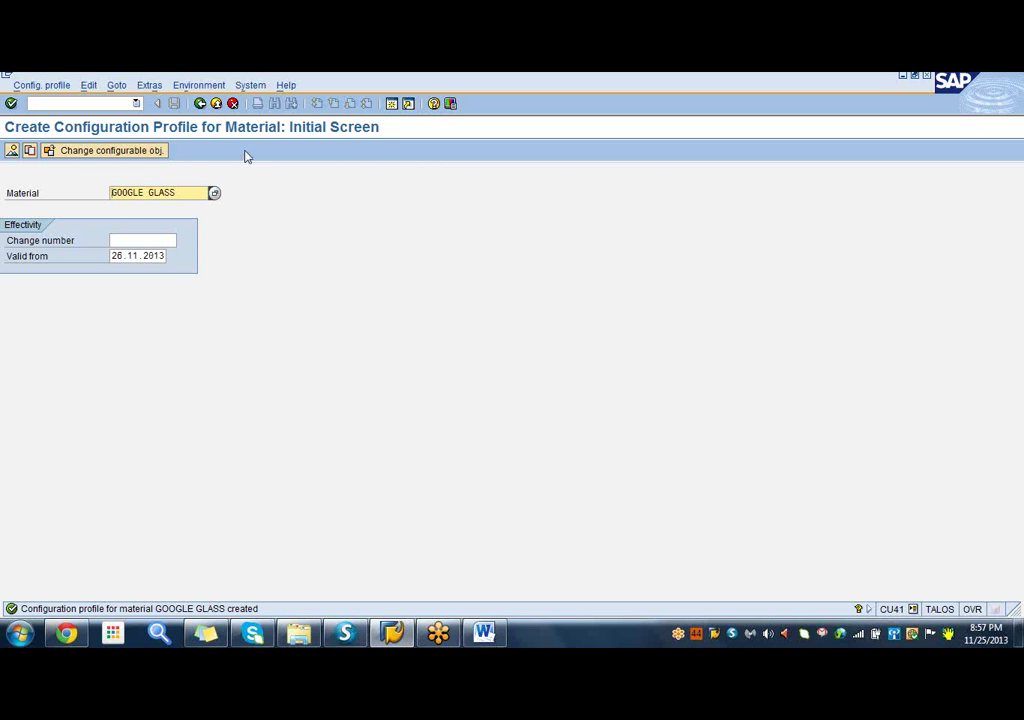
Return to the SAP Easy Access menu and collapse the Variant Configuration and Central Functions folders.
{"action": "left_click", "coordinate": [200, 103]}
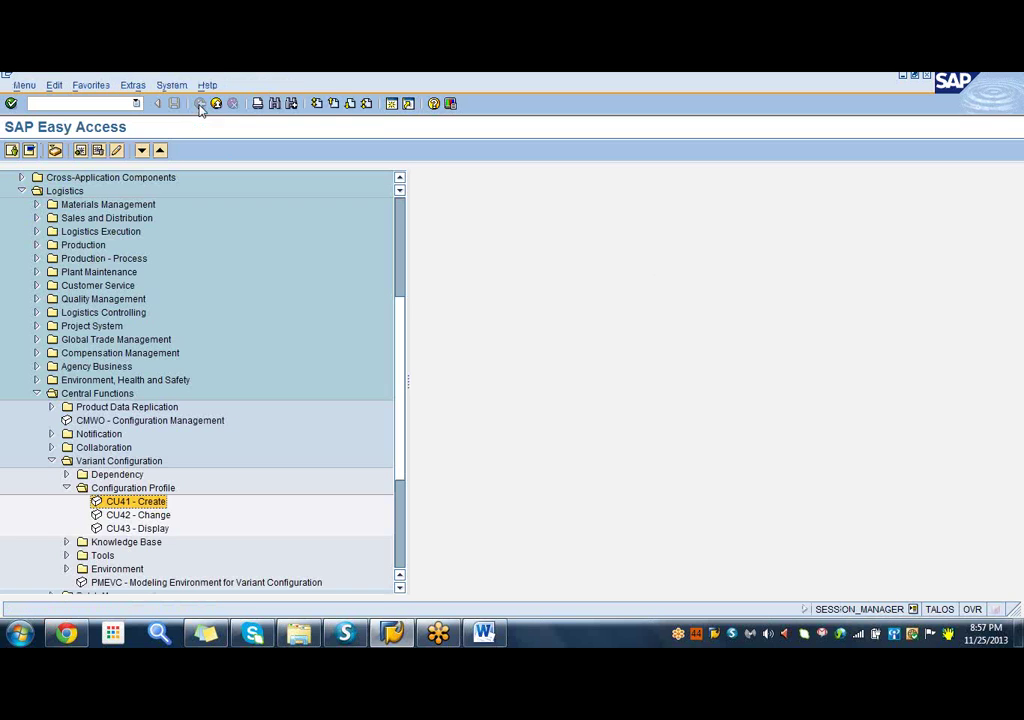
{"action": "left_click", "coordinate": [51, 461]}
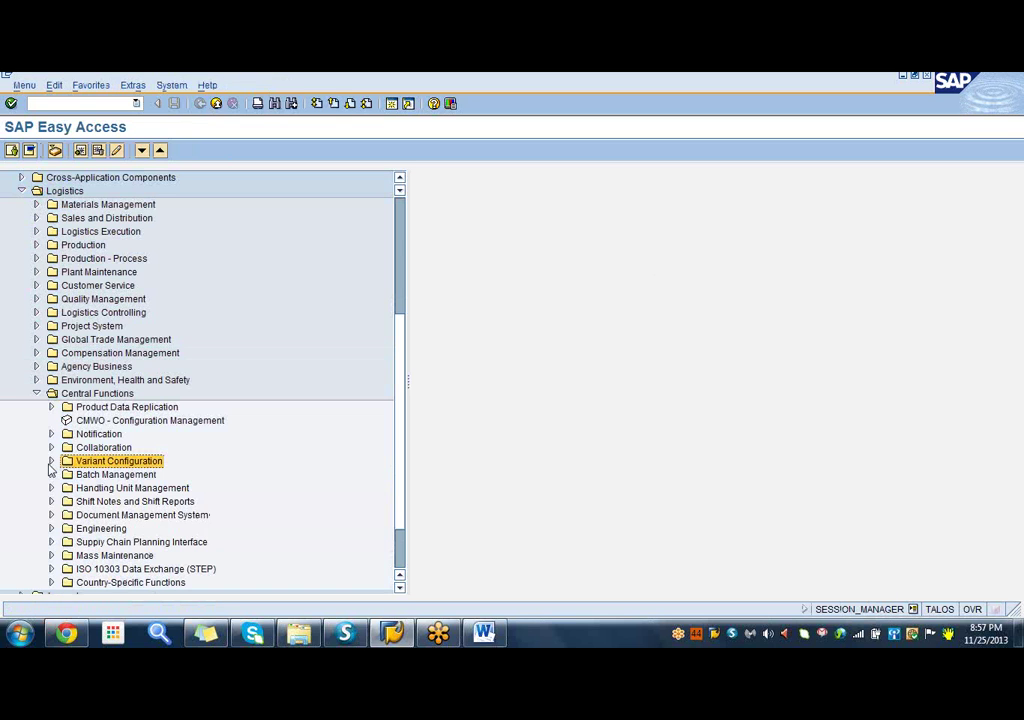
{"action": "left_click", "coordinate": [36, 393]}
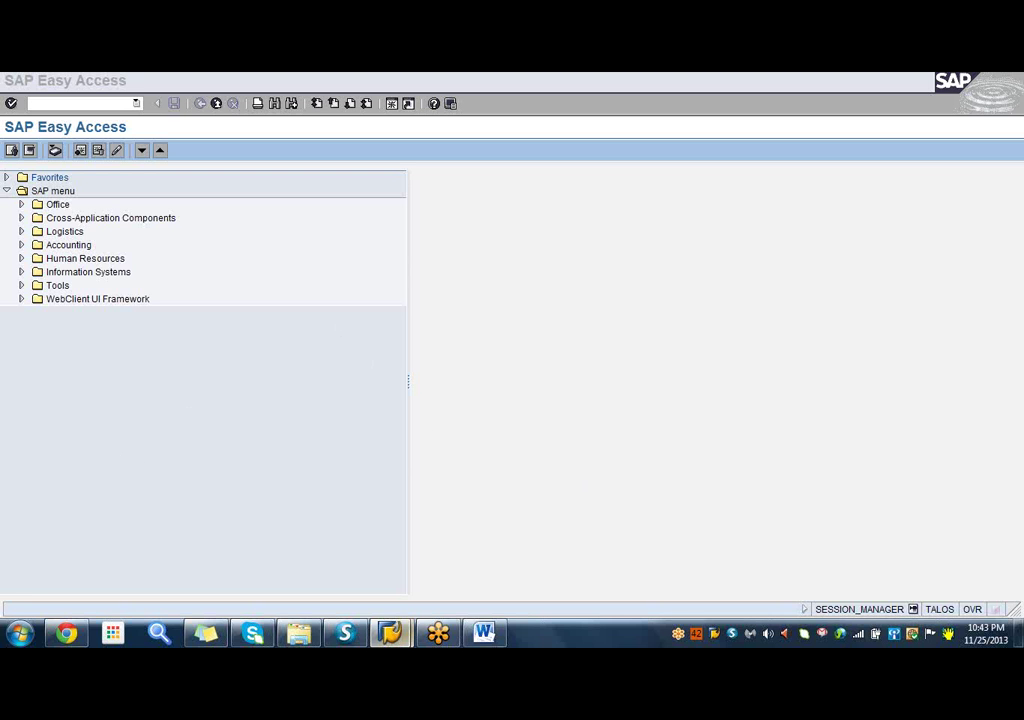
Switch to Microsoft Word 2010 with a new blank document and maximize its window.
{"action": "left_click", "coordinate": [482, 636]}
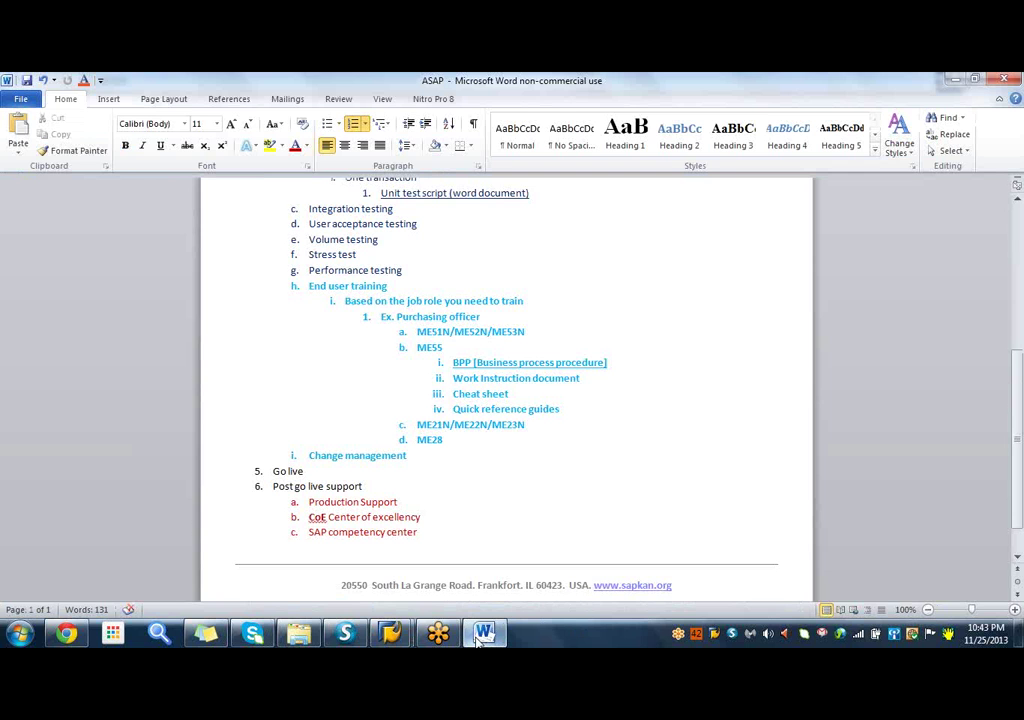
{"action": "left_click", "coordinate": [482, 636]}
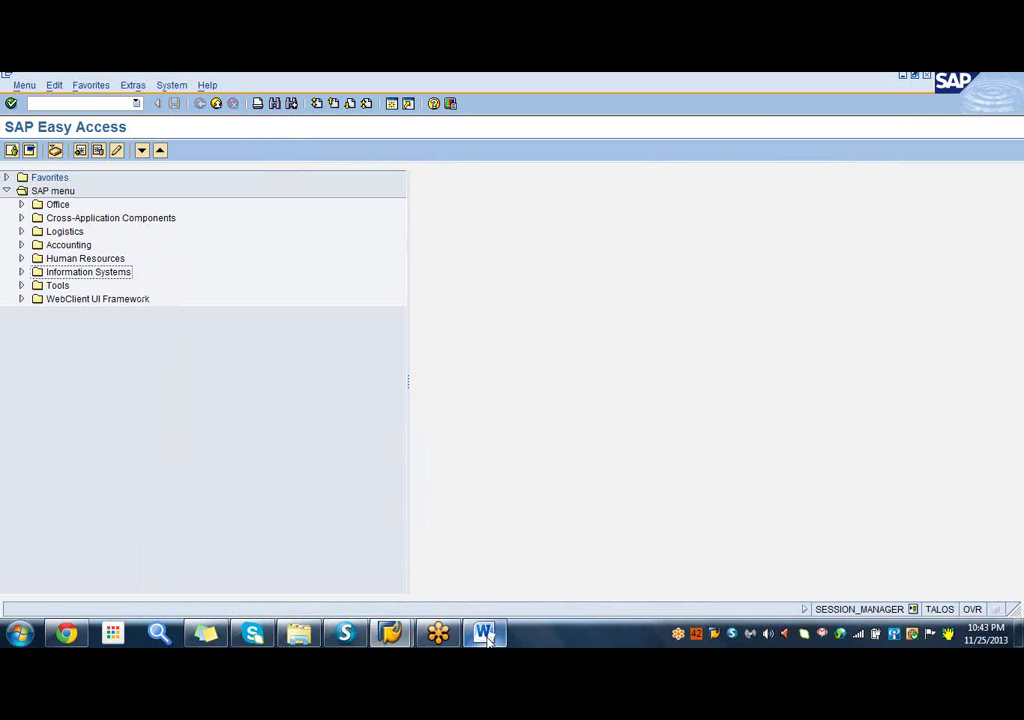
{"action": "left_click", "coordinate": [19, 633]}
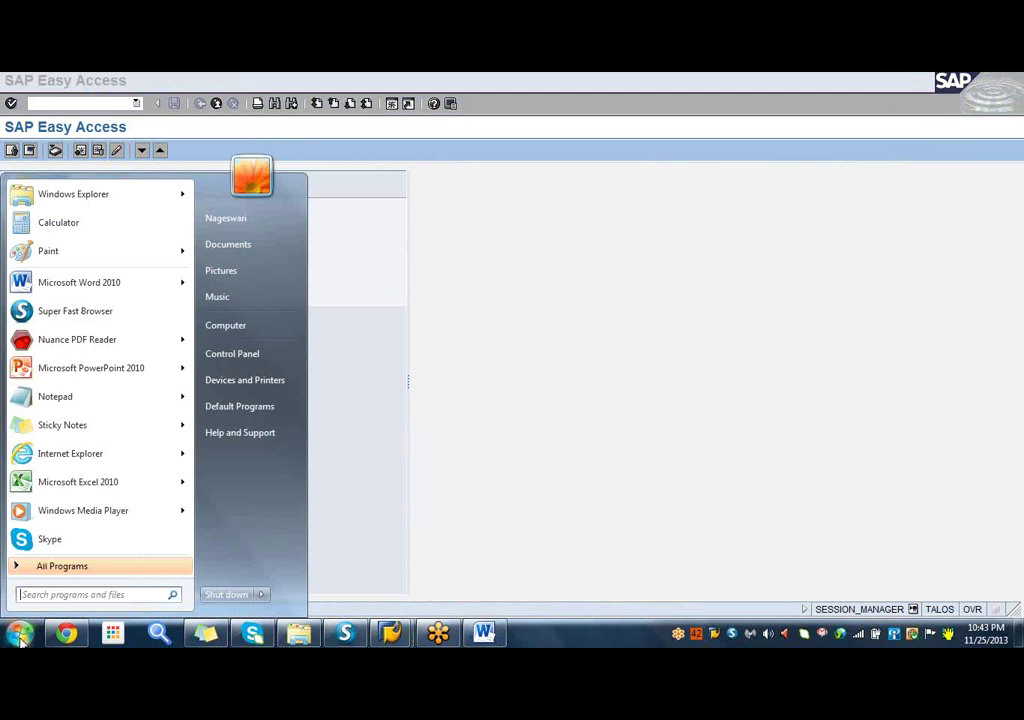
{"action": "left_click", "coordinate": [86, 286]}
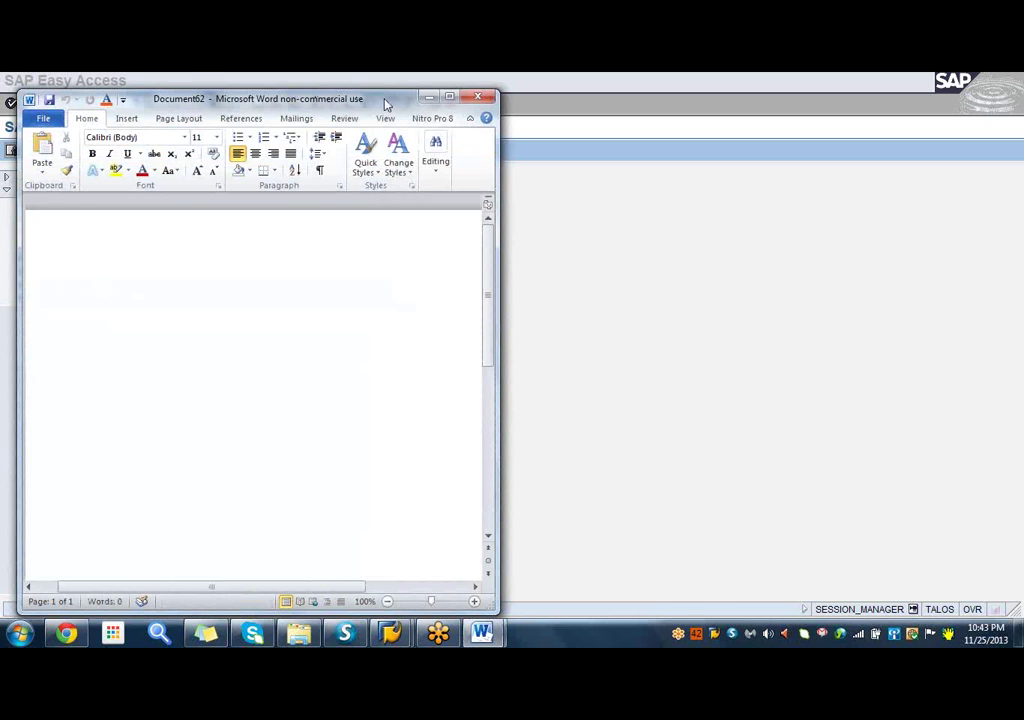
{"action": "double_click", "coordinate": [386, 103]}
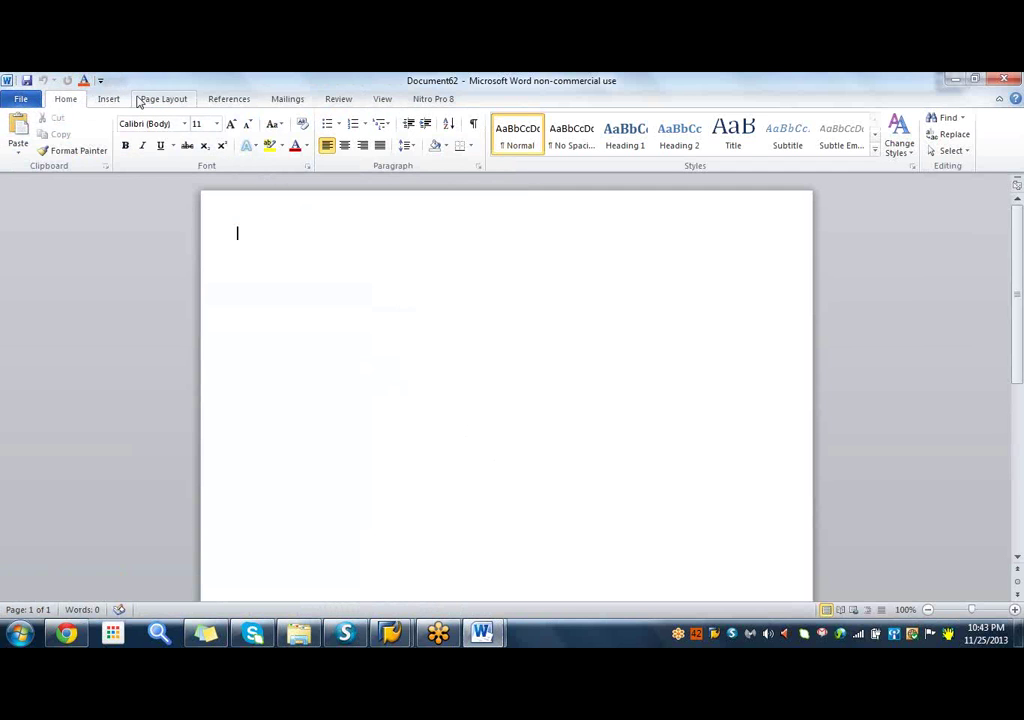
{"action": "double_click", "coordinate": [260, 243]}
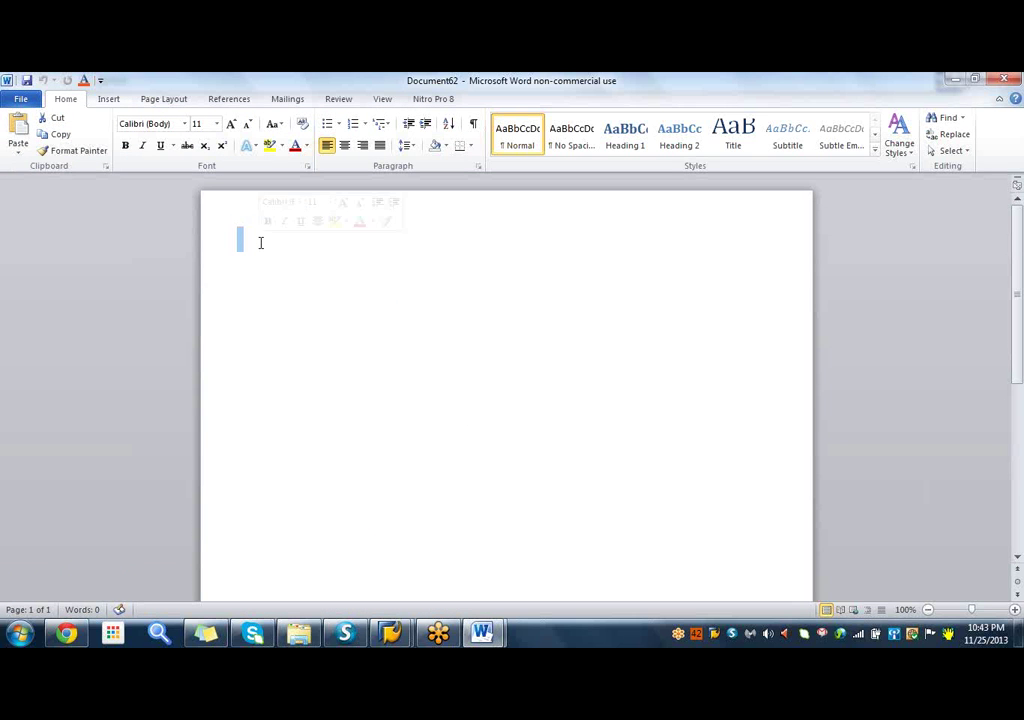
{"action": "left_click", "coordinate": [304, 230]}
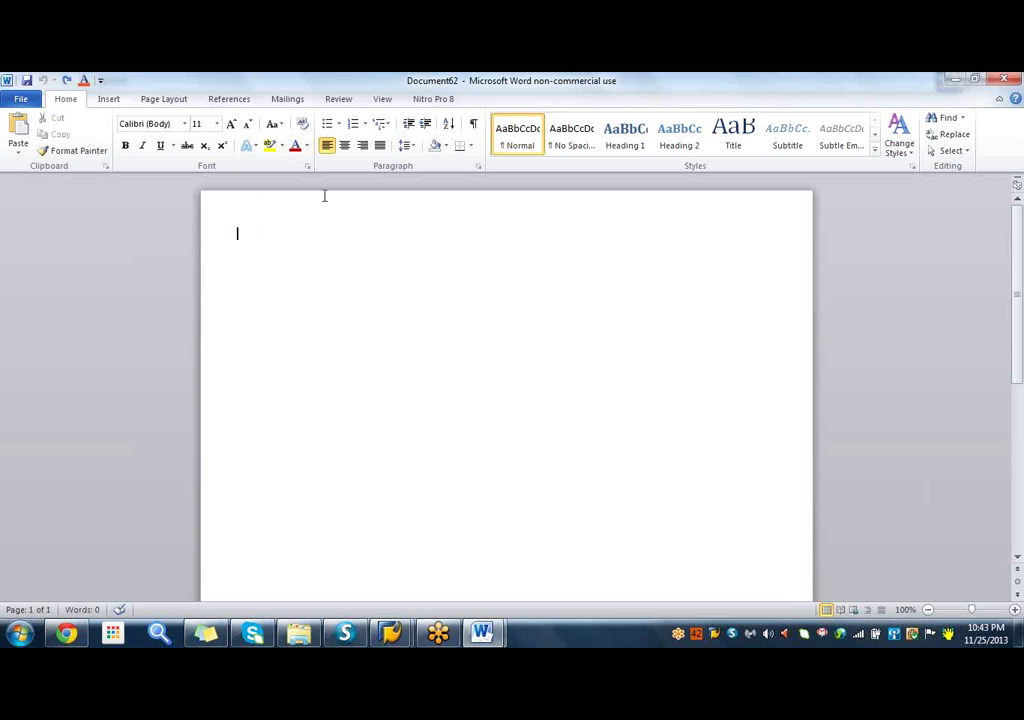
Open the blank document's header for editing.
{"action": "left_click", "coordinate": [112, 100]}
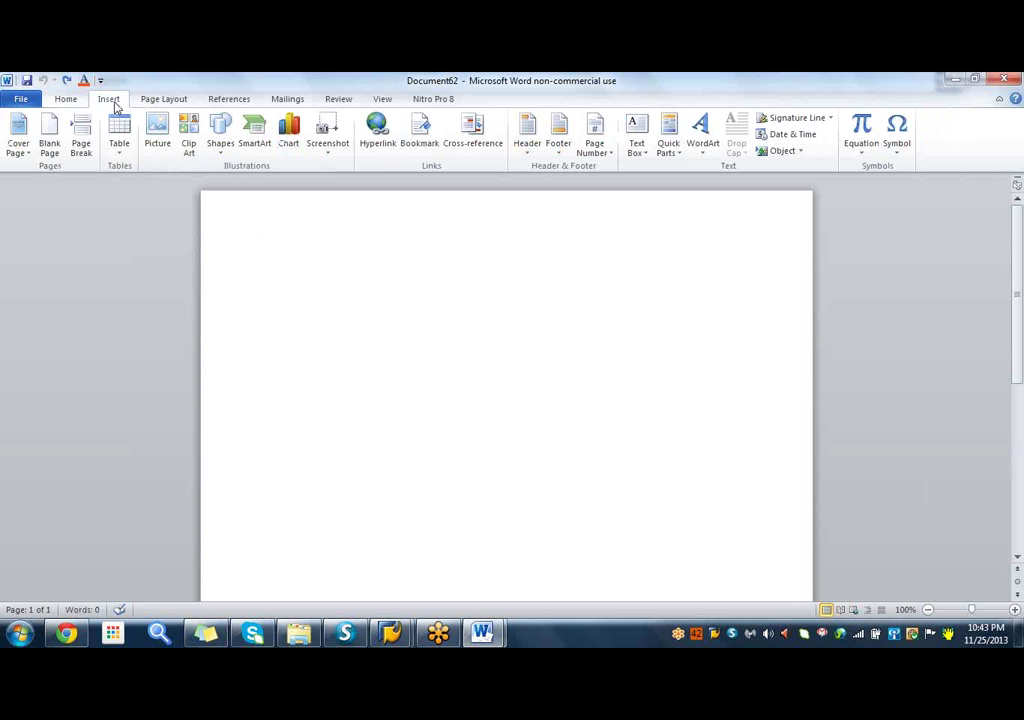
{"action": "left_click", "coordinate": [529, 150]}
{"action": "left_click", "coordinate": [549, 507]}
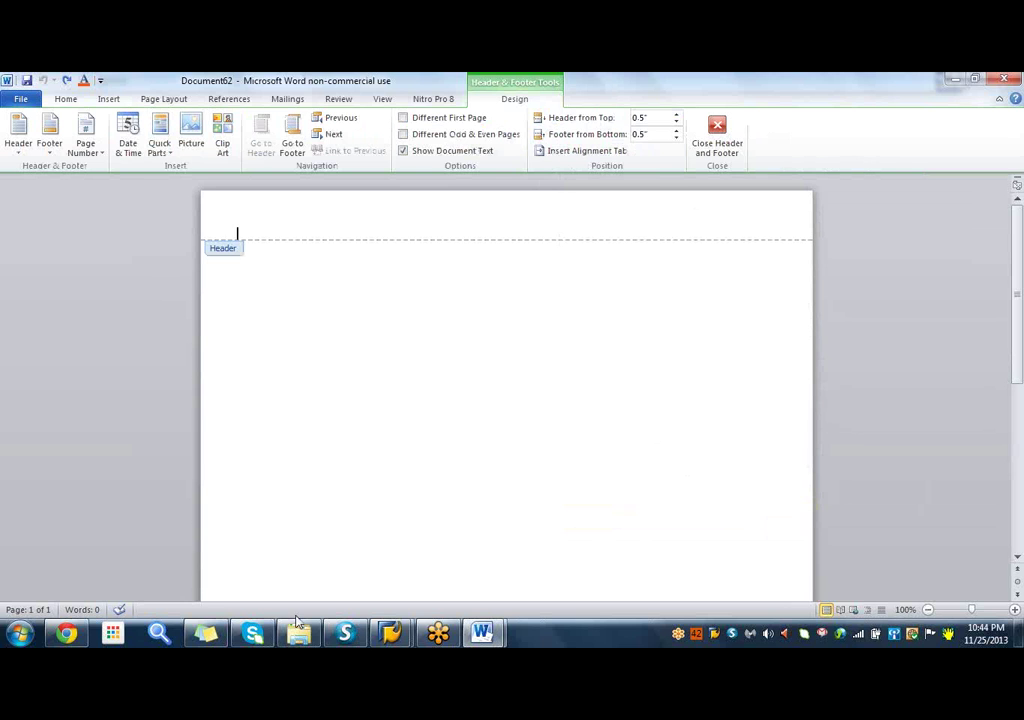
Capture the Dropbox logo and name from the Dropbox website in the browser and paste the image into the Word document's header.
{"action": "left_click", "coordinate": [343, 637]}
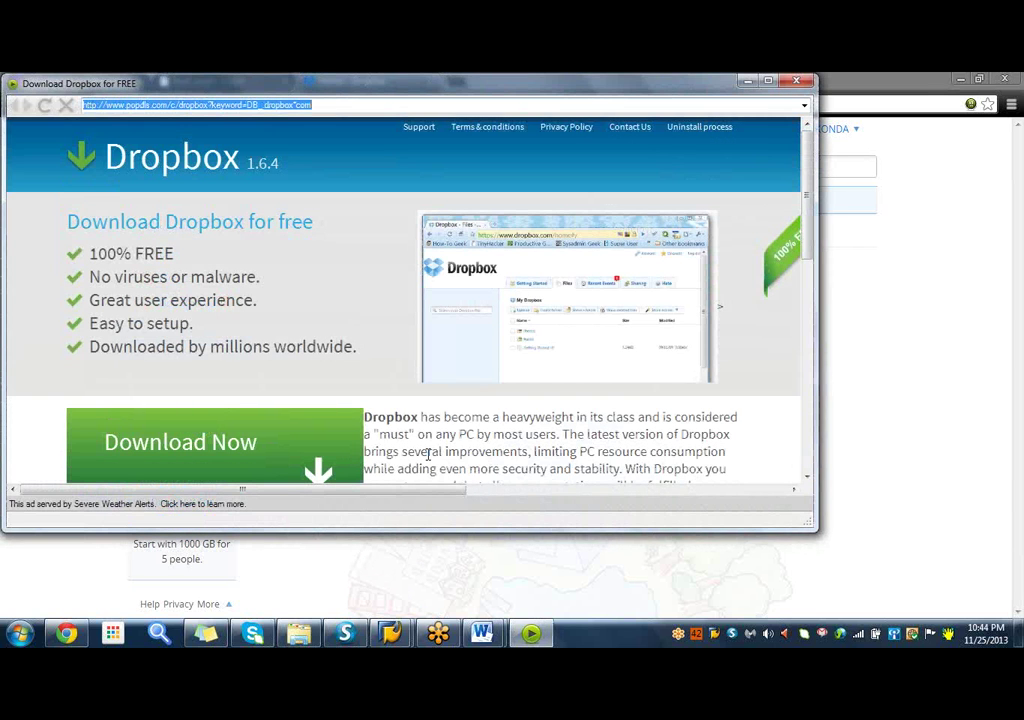
{"action": "left_click", "coordinate": [796, 81]}
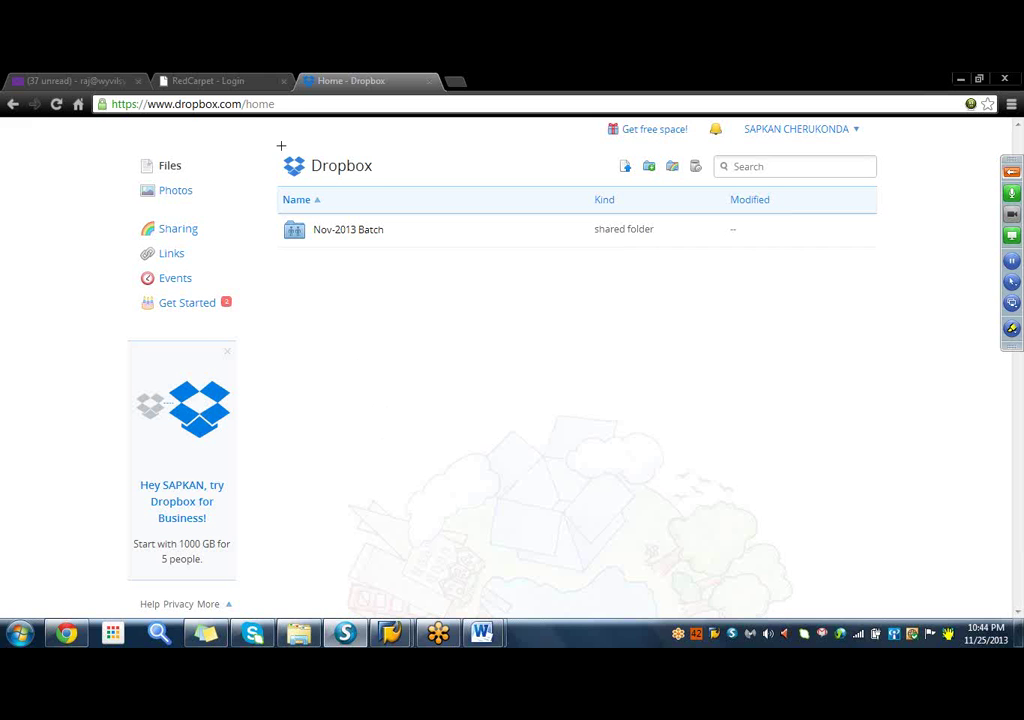
{"action": "left_click_drag", "start_coordinate": [279, 149], "coordinate": [377, 185]}
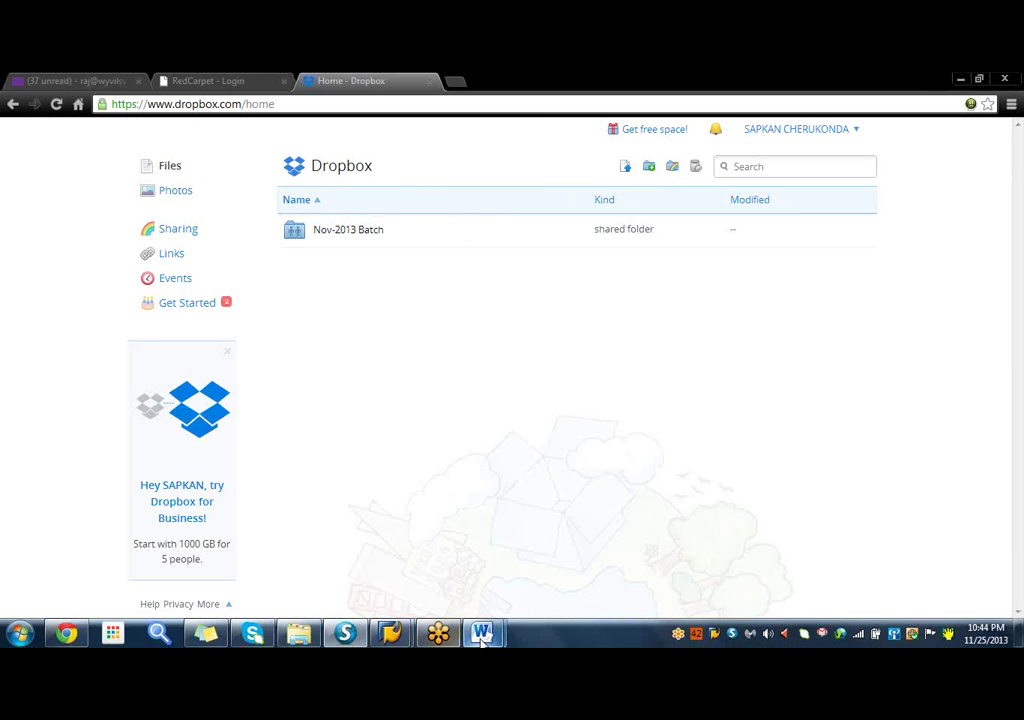
{"action": "mouse_move", "coordinate": [481, 636]}
{"action": "left_click", "coordinate": [546, 597]}
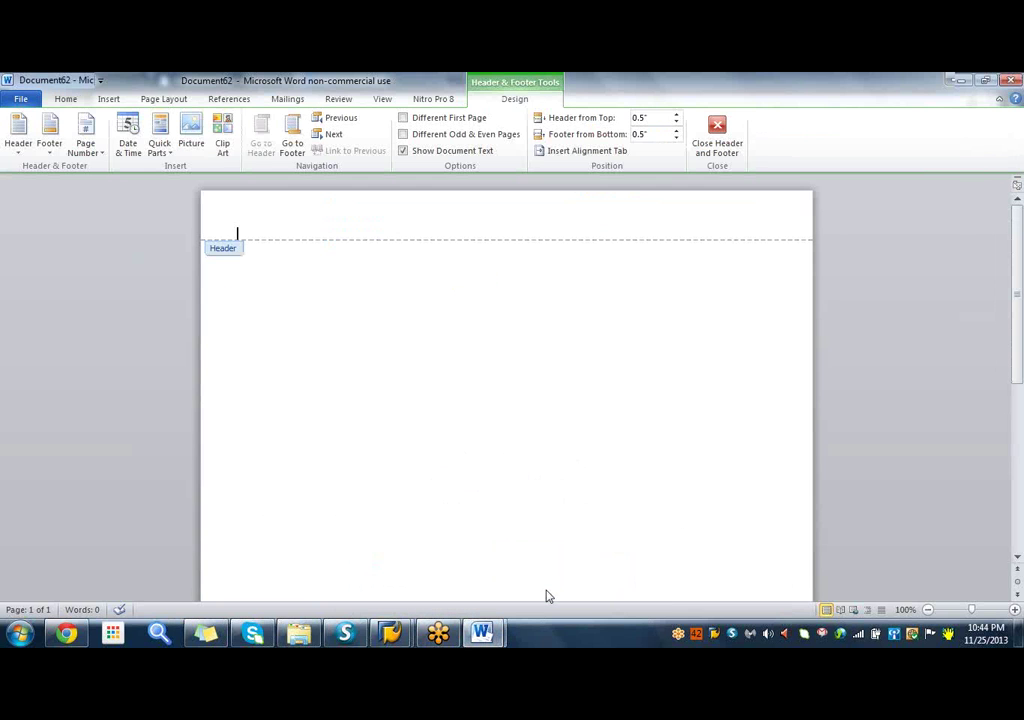
{"action": "key", "text": "ctrl+v"}
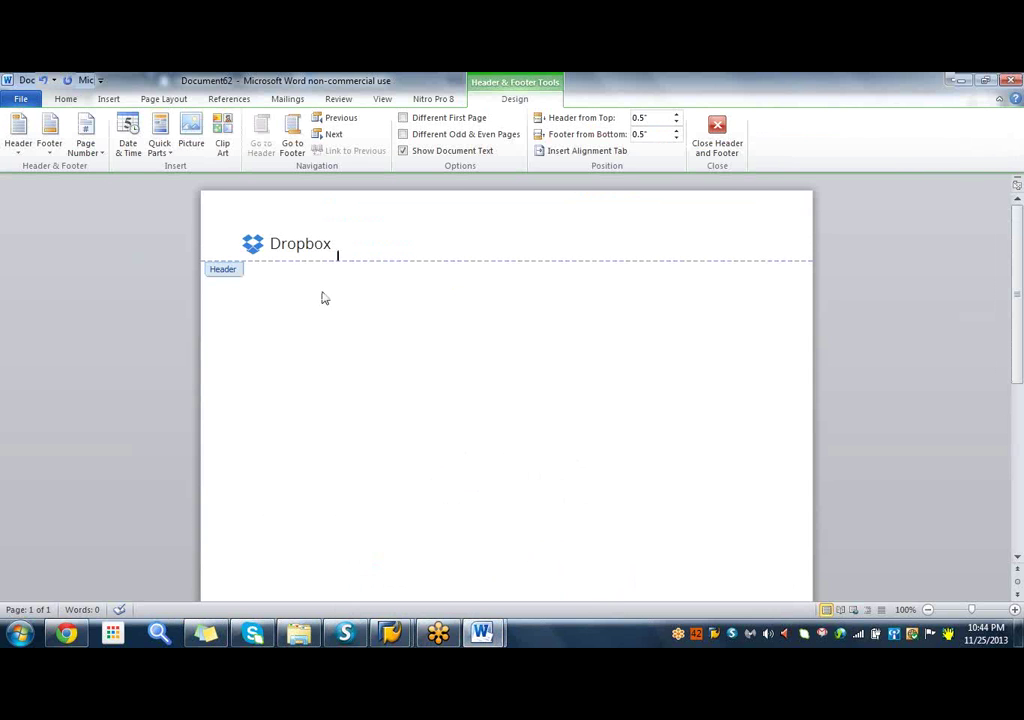
Apply the tilted, bevelled 3D picture style to the Dropbox logo in the header.
{"action": "left_click", "coordinate": [313, 248]}
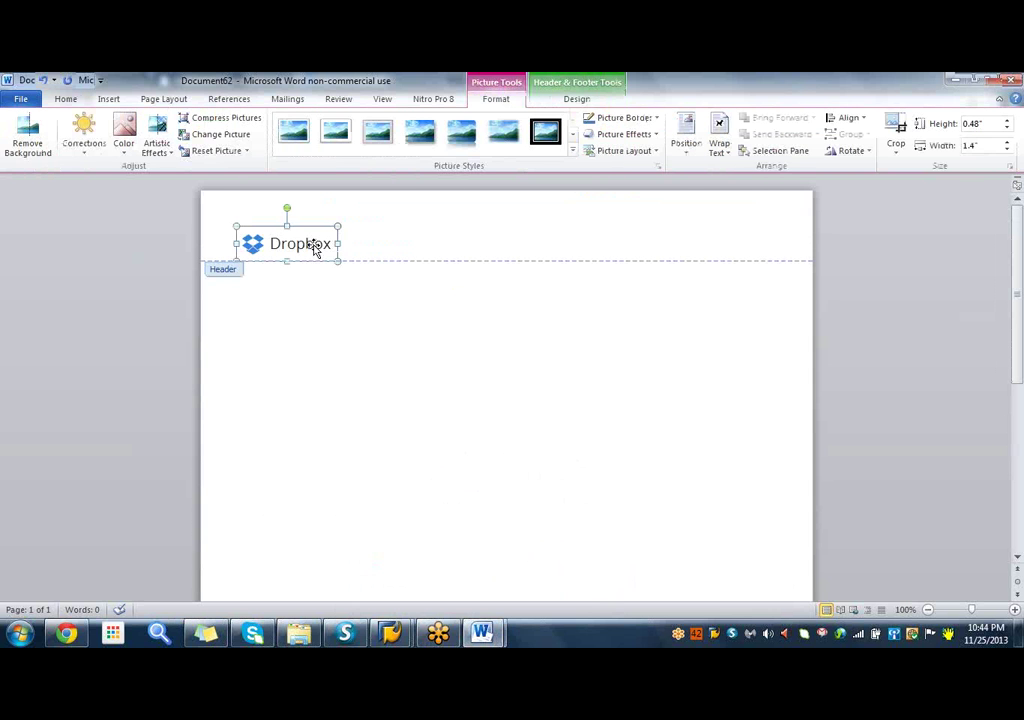
{"action": "left_click", "coordinate": [574, 150]}
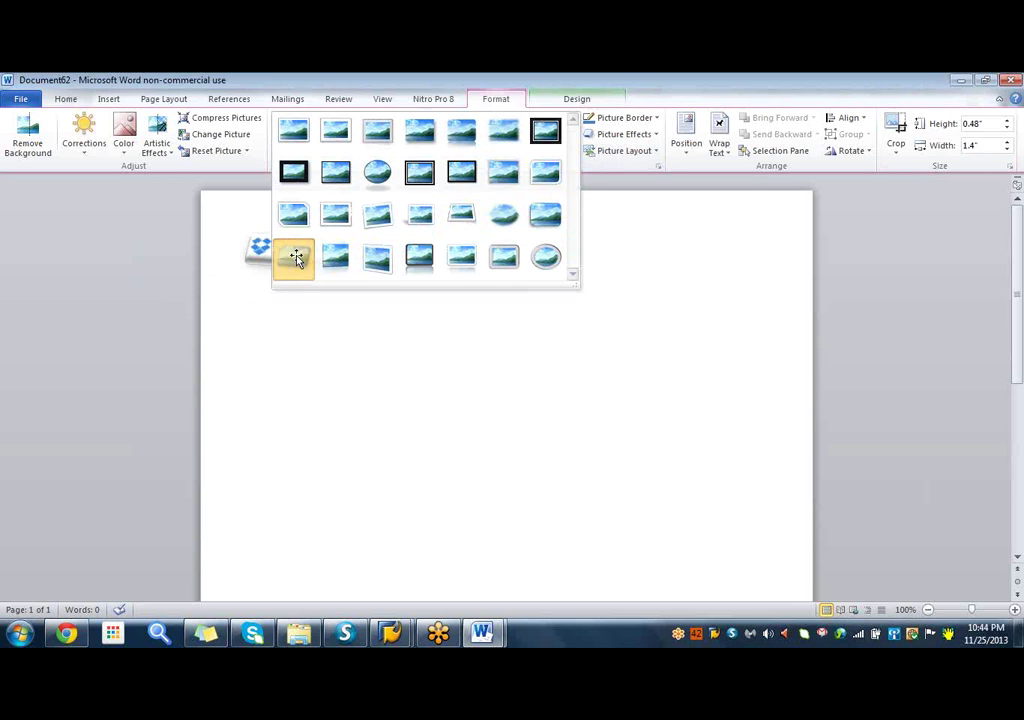
{"action": "left_click", "coordinate": [295, 259]}
{"action": "left_click", "coordinate": [396, 256]}
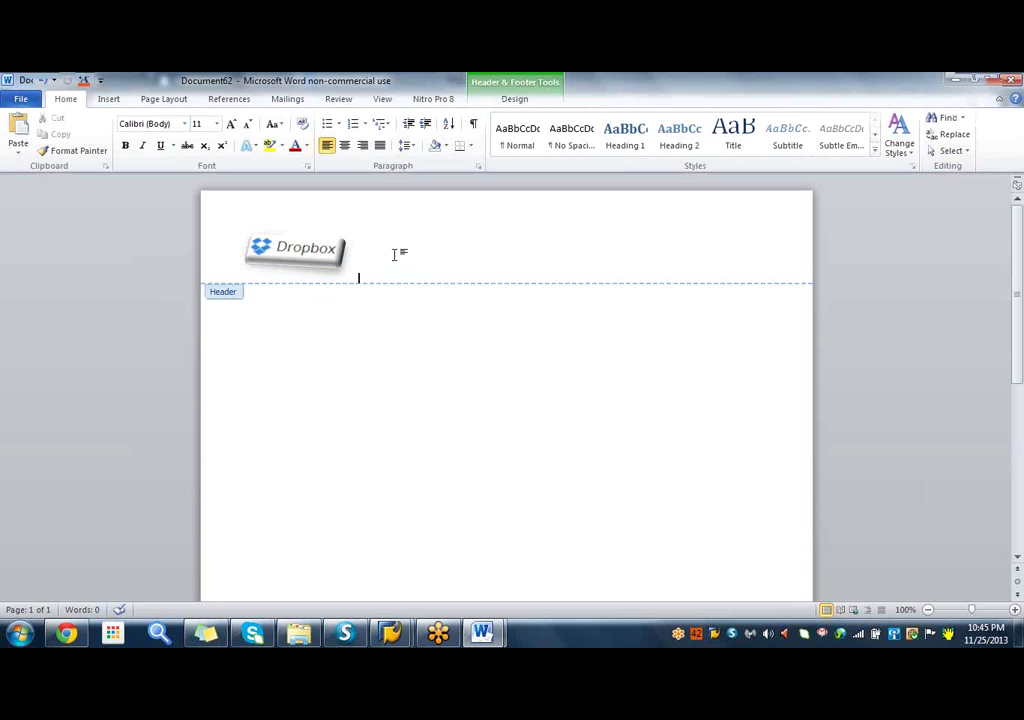
Enter the header text "Unit Test Script : MM-MRP-CBP" beside the Dropbox logo.
{"action": "type", "text": "U"}
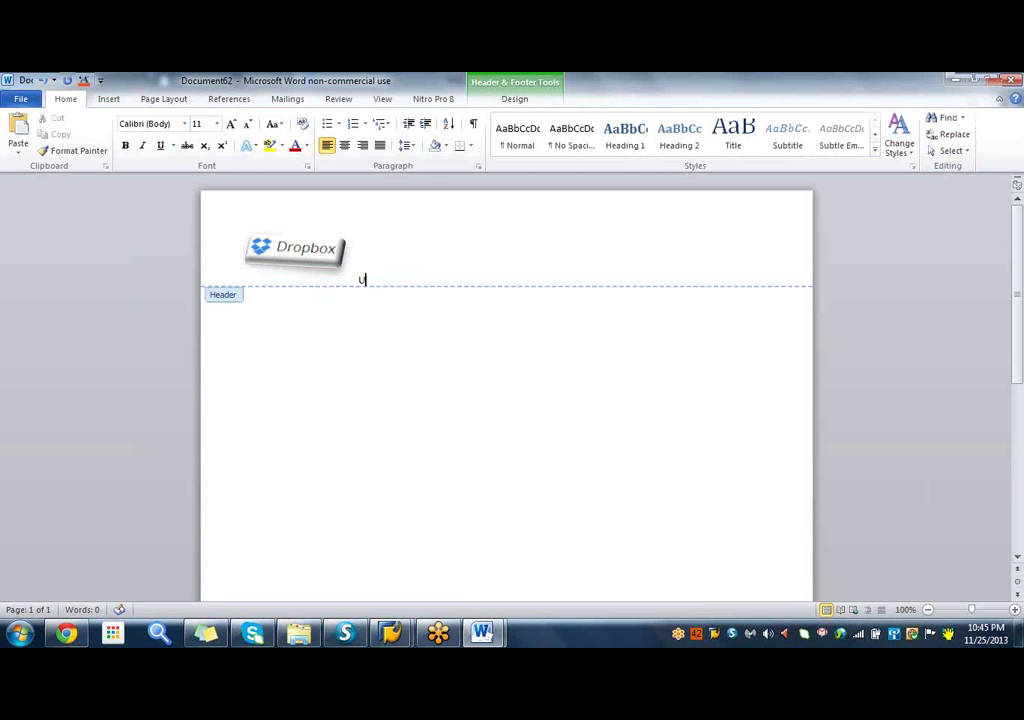
{"action": "type", "text": "nit Test Script : MM-"}
{"action": "type", "text": "MD"}
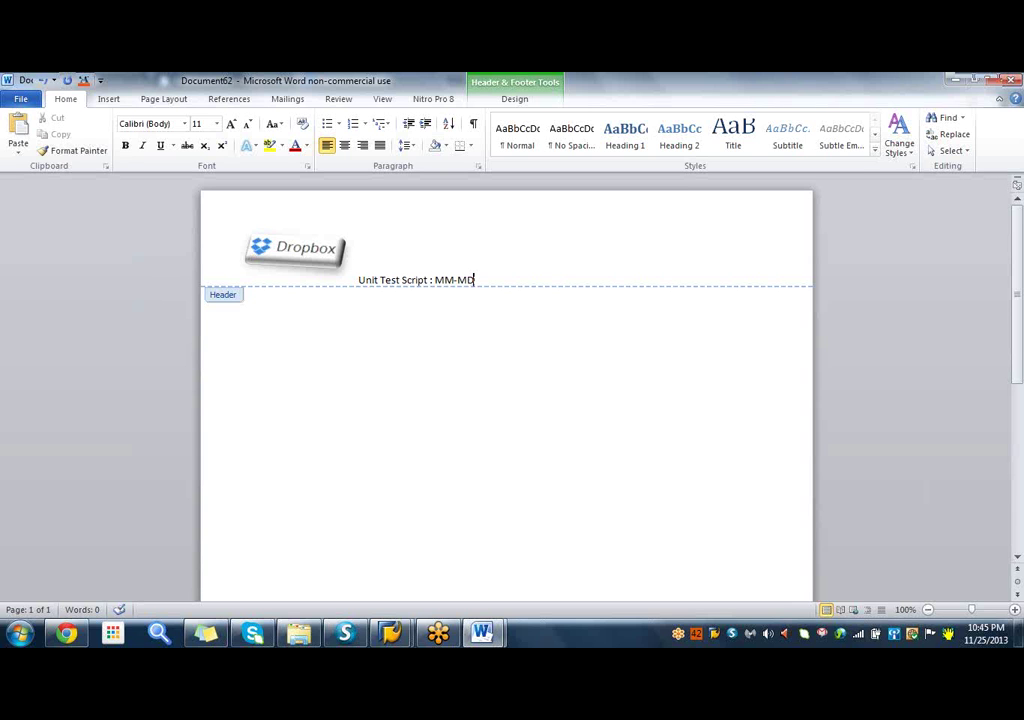
{"action": "key", "text": "BackSpace"}
{"action": "key", "text": "BackSpace"}
{"action": "type", "text": "MRP-CB"}
{"action": "key", "text": "BackSpace"}
{"action": "type", "text": "P"}
Add "DuPoint Surfaces – Release 5" at the far end of the header line and return to the document body.
{"action": "left_click_drag", "start_coordinate": [604, 272], "coordinate": [393, 256]}
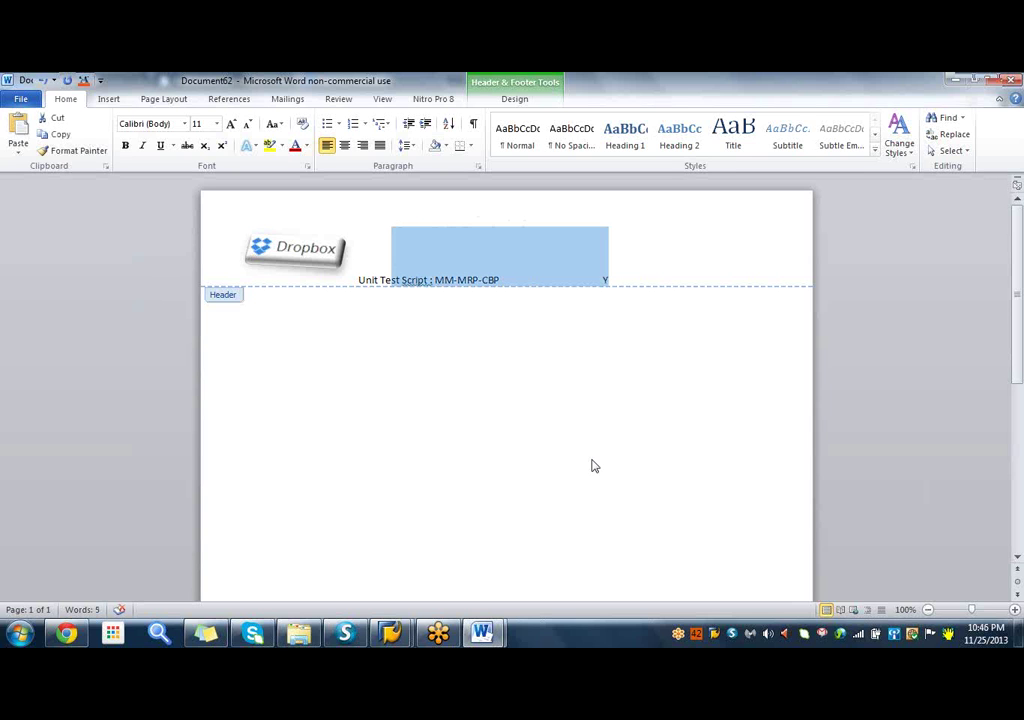
{"action": "left_click", "coordinate": [614, 282]}
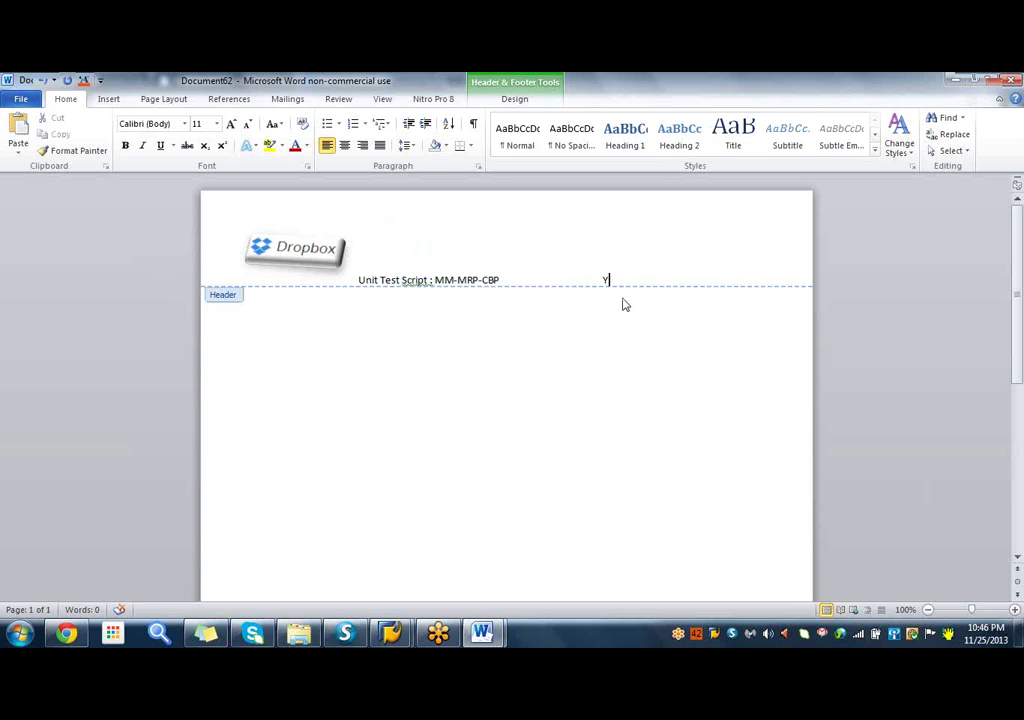
{"action": "key", "text": "BackSpace"}
{"action": "type", "text": "S"}
{"action": "key", "text": "BackSpace"}
{"action": "type", "text": "DuPoint Sur"}
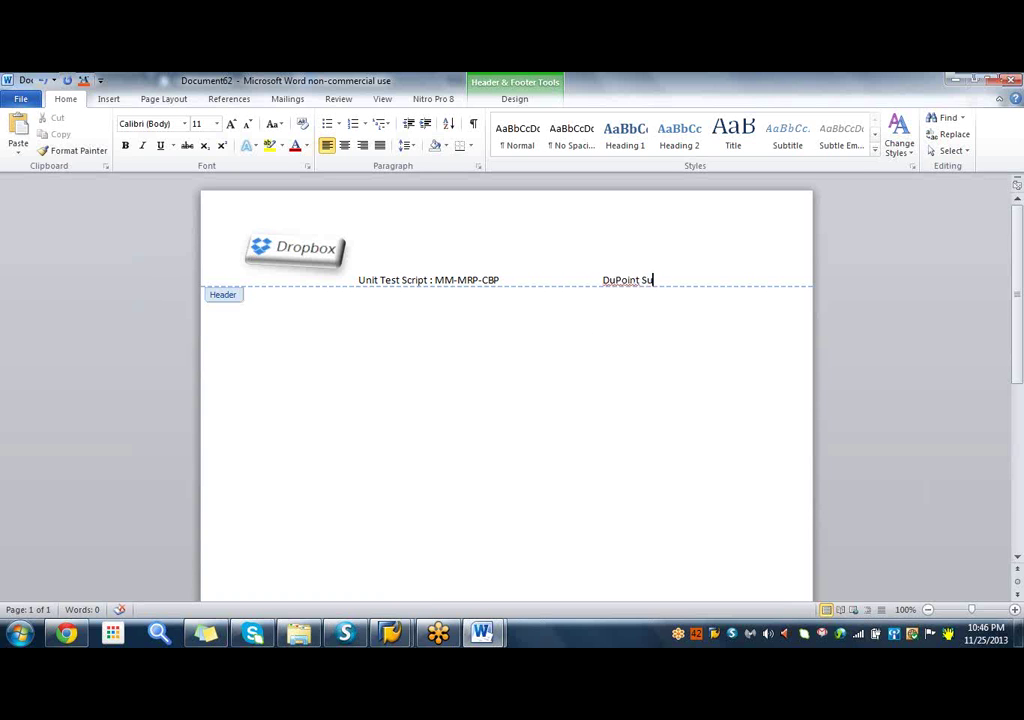
{"action": "type", "text": "faces"}
{"action": "type", "text": " - Re"}
{"action": "type", "text": "lease "}
{"action": "type", "text": "5"}
{"action": "double_click", "coordinate": [642, 392]}
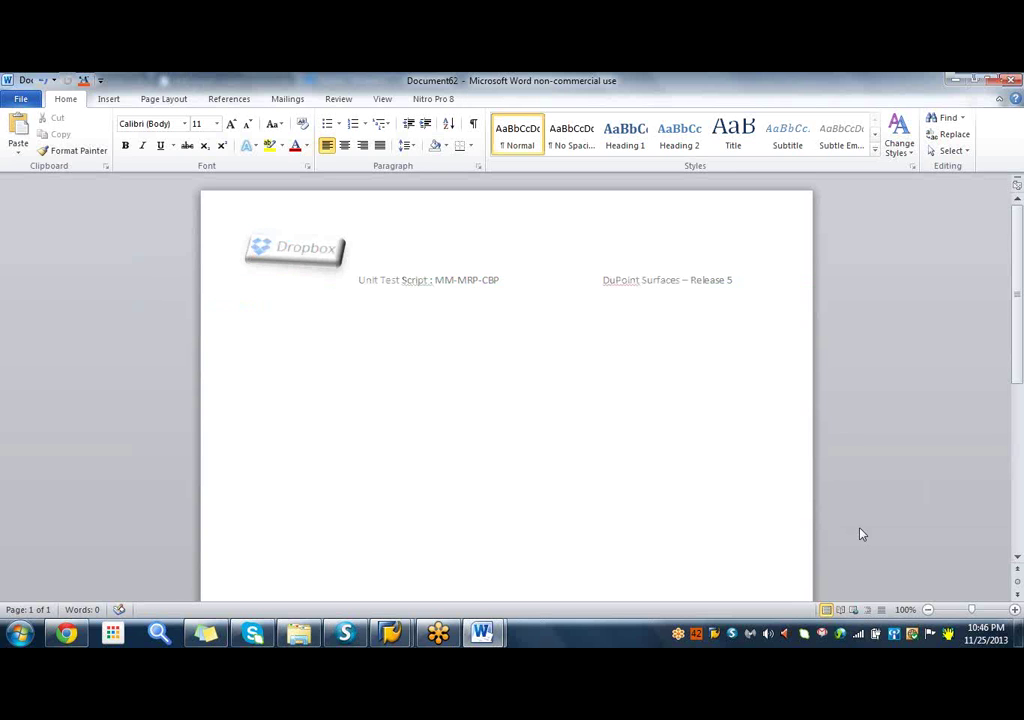
Enter "Path: Address." in the page footer and return to the document body.
{"action": "left_click", "coordinate": [1016, 557]}
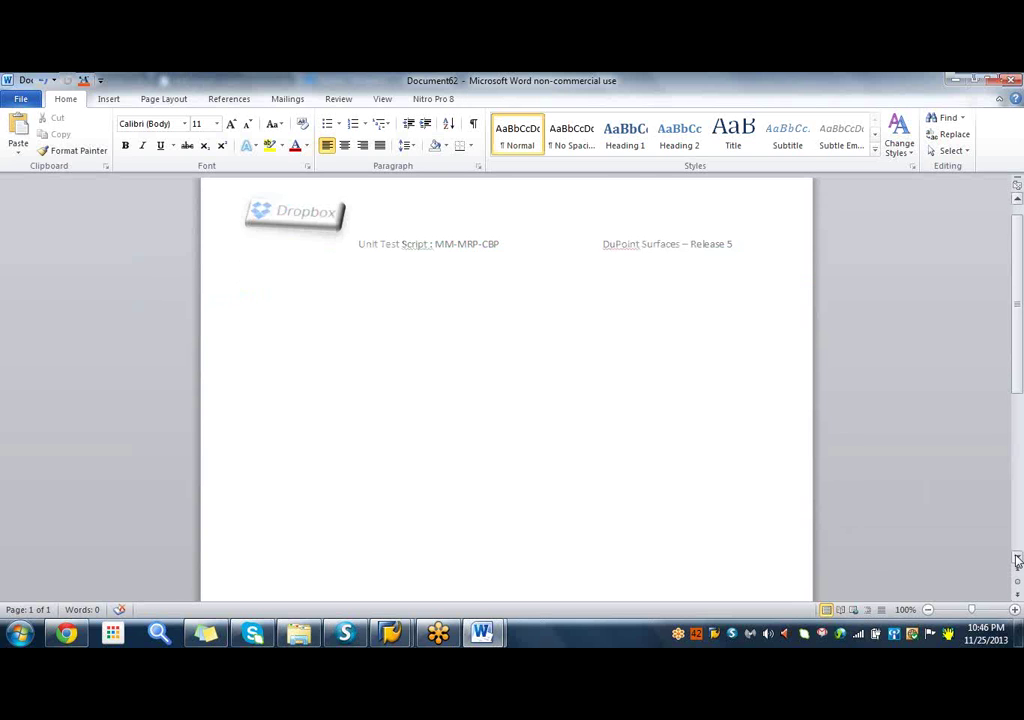
{"action": "left_click_drag", "start_coordinate": [1016, 557], "coordinate": [1016, 557]}
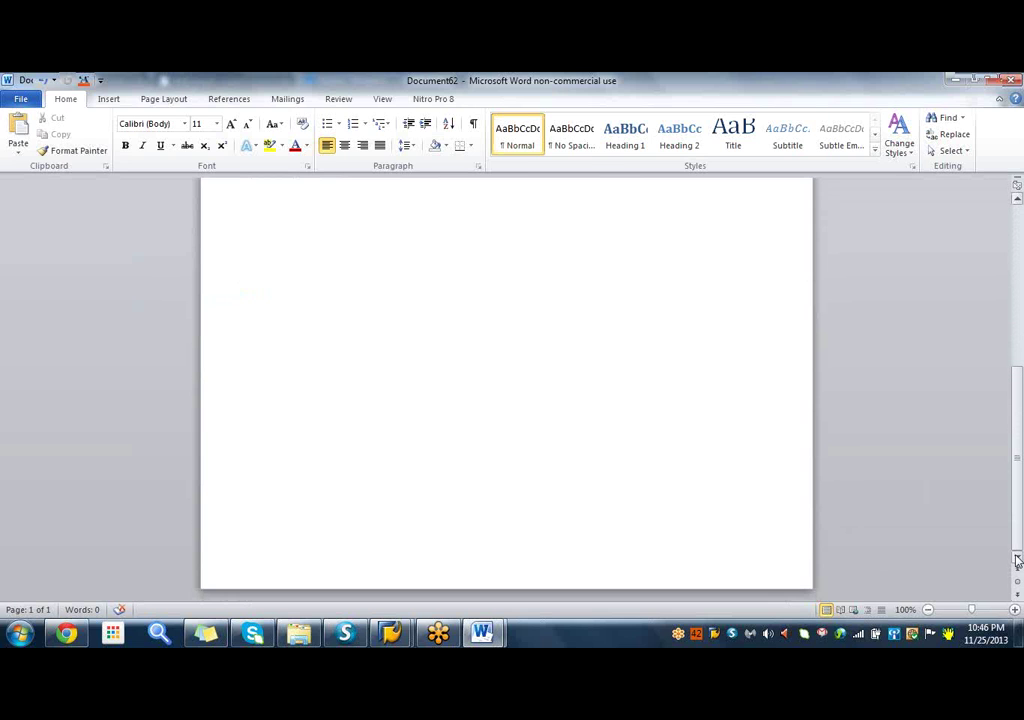
{"action": "double_click", "coordinate": [347, 564]}
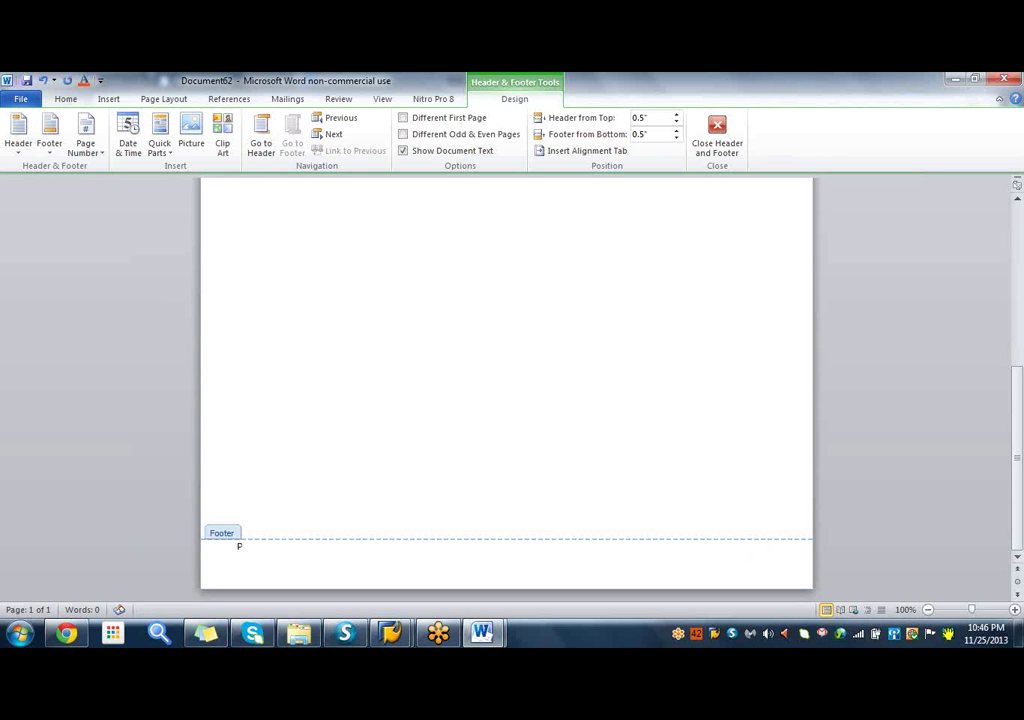
{"action": "type", "text": "Path: Address."}
{"action": "double_click", "coordinate": [292, 508]}
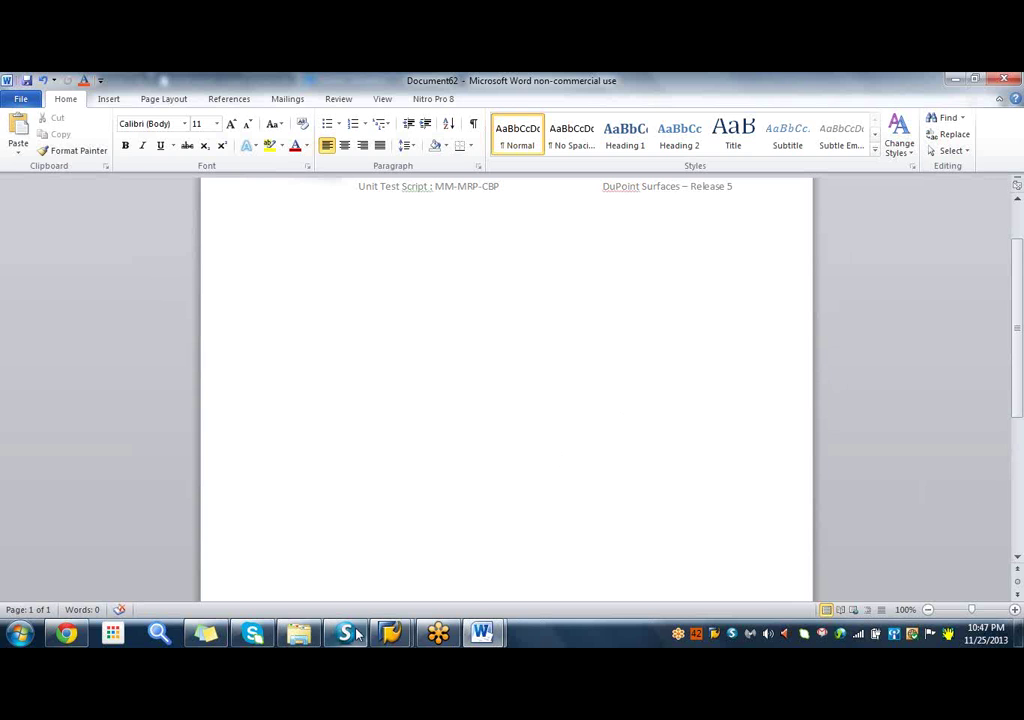
Review the SAP implementation outline in the ASAP document and return to the unit test script document.
{"action": "mouse_move", "coordinate": [313, 643]}
{"action": "mouse_move", "coordinate": [483, 635]}
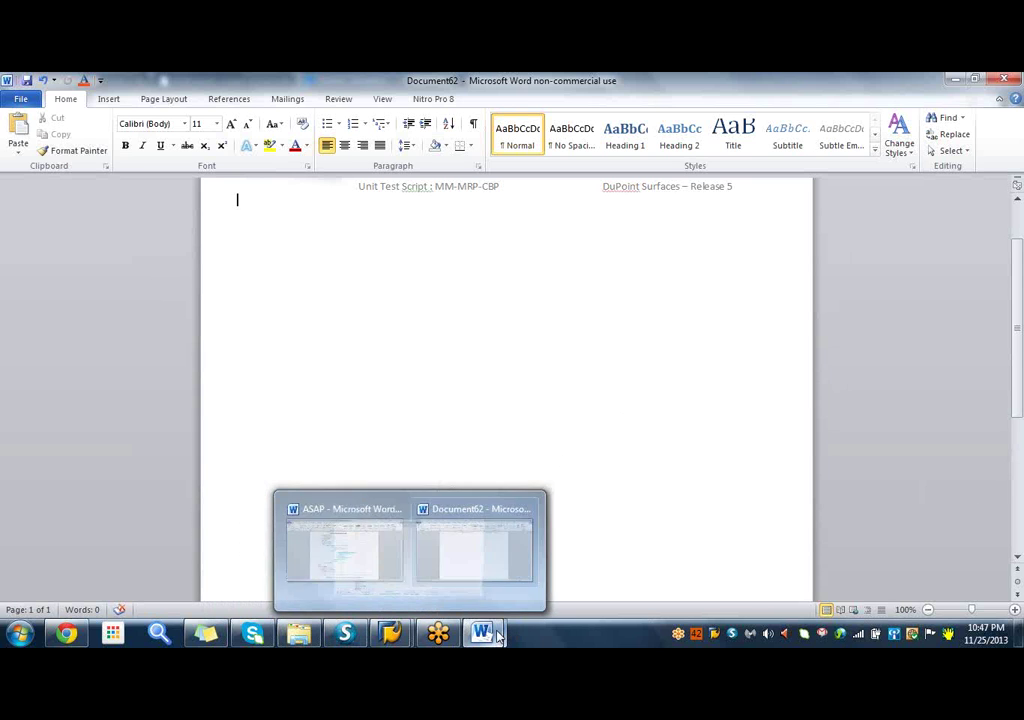
{"action": "left_click", "coordinate": [425, 570]}
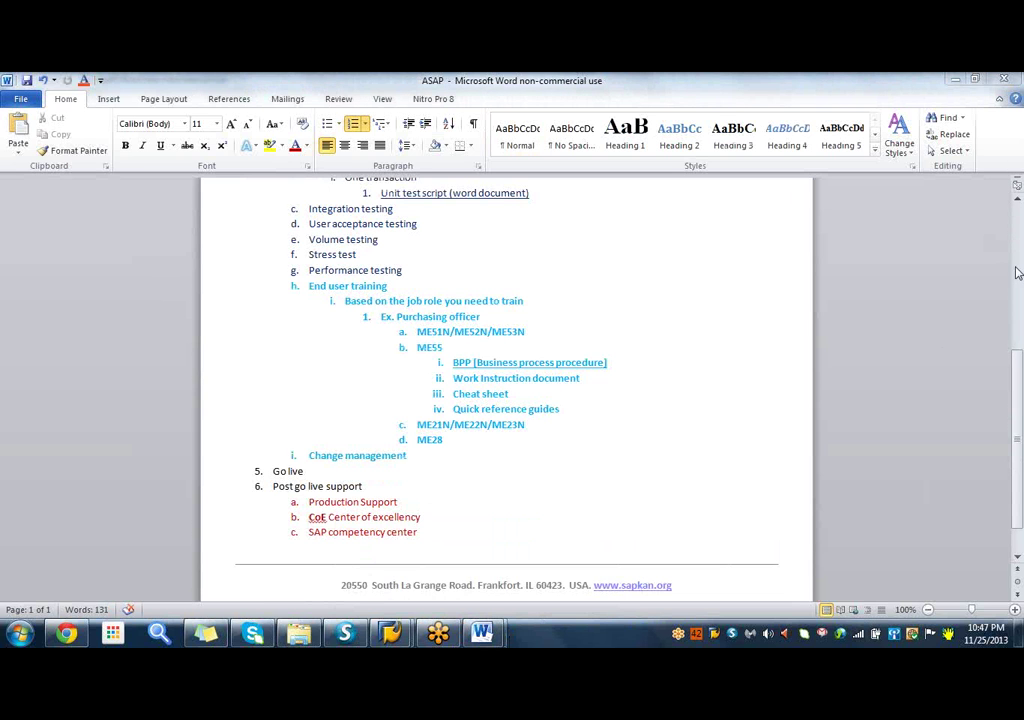
{"action": "left_click_drag", "start_coordinate": [1016, 376], "coordinate": [1016, 220]}
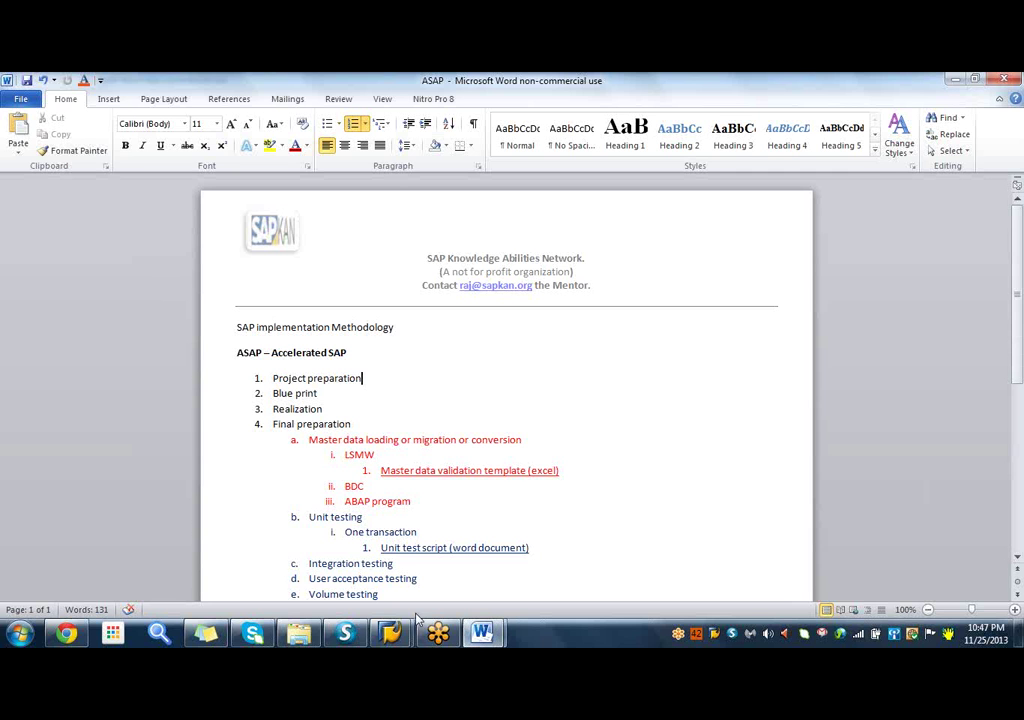
{"action": "mouse_move", "coordinate": [480, 637]}
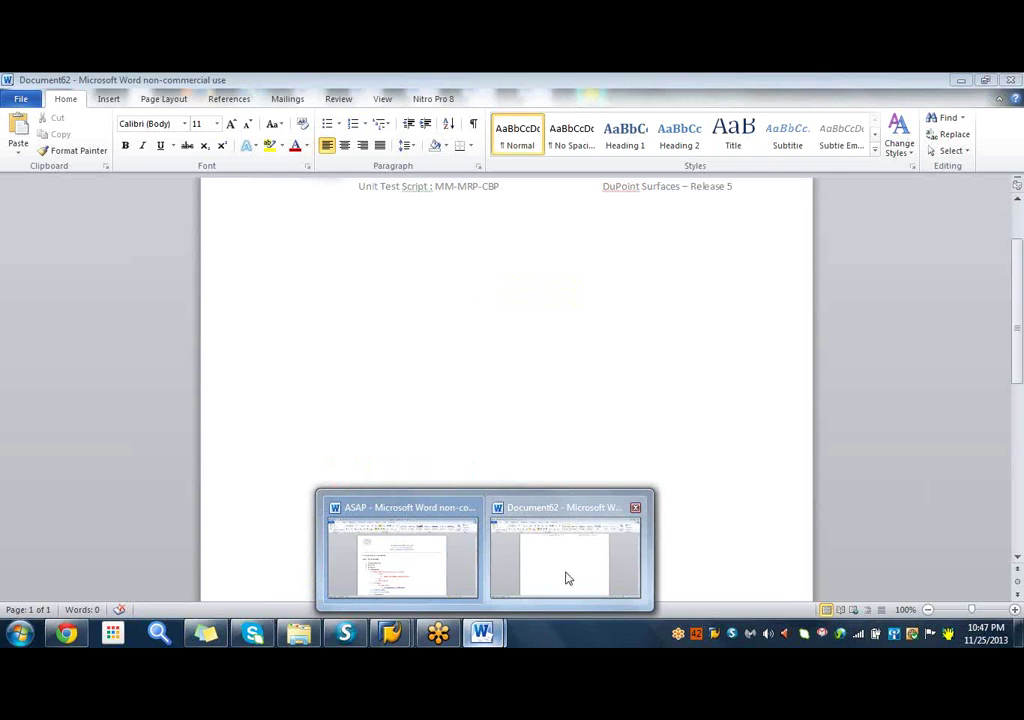
{"action": "left_click", "coordinate": [567, 578]}
Insert a table with eight columns and six rows below the header.
{"action": "scroll", "coordinate": [978, 258], "scroll_direction": "up", "scroll_amount": 2}
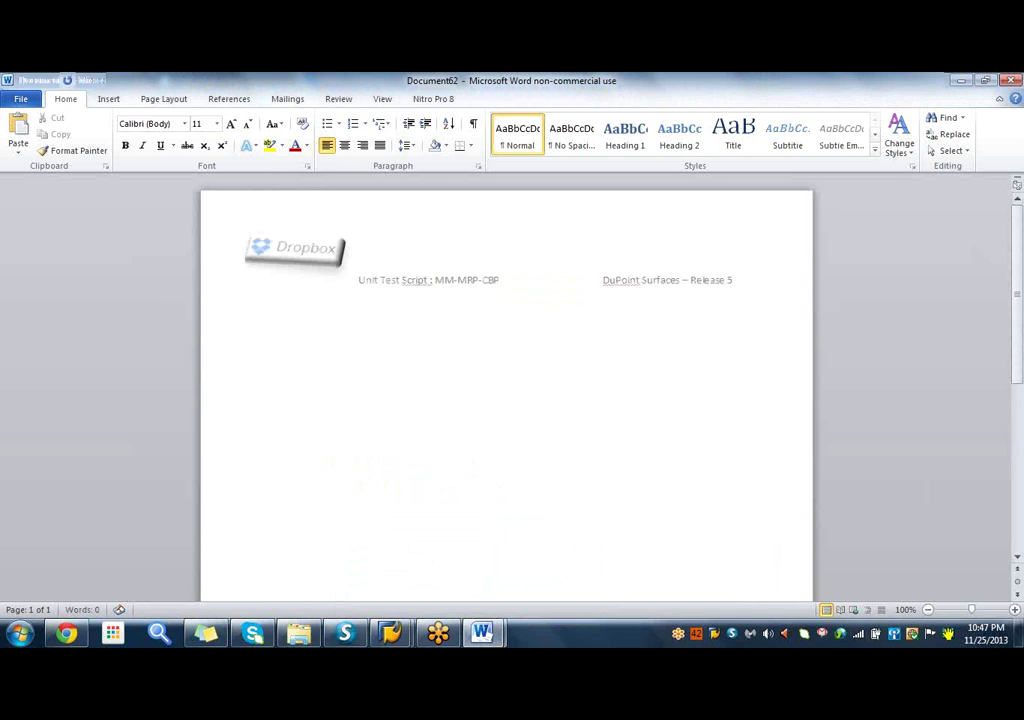
{"action": "key", "text": "Return"}
{"action": "left_click", "coordinate": [108, 99]}
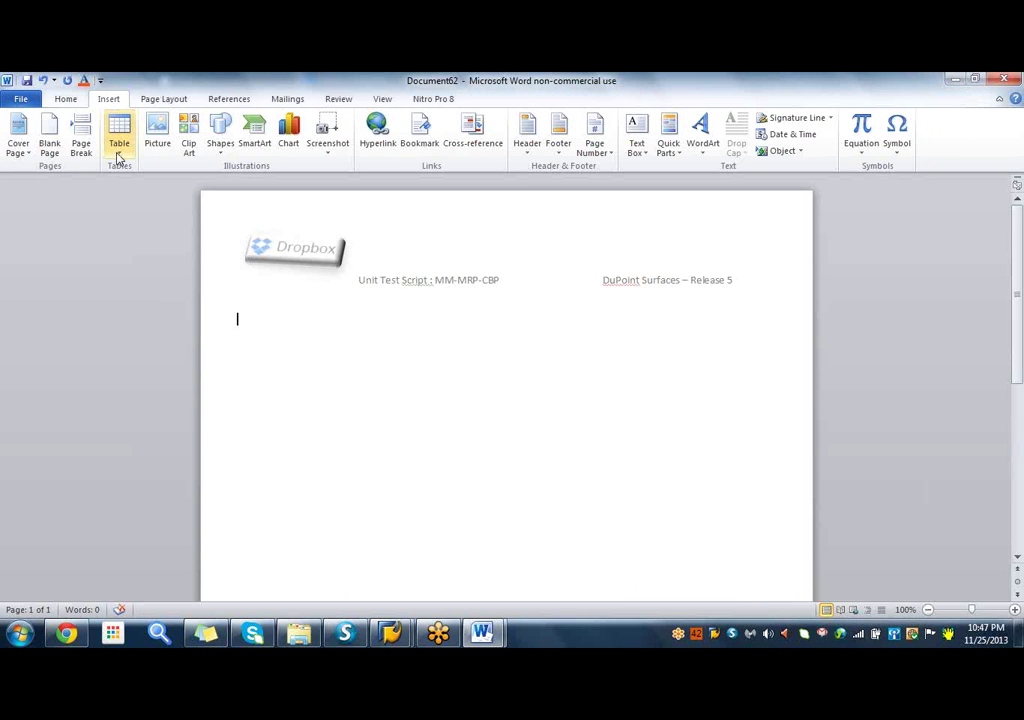
{"action": "left_click", "coordinate": [117, 133]}
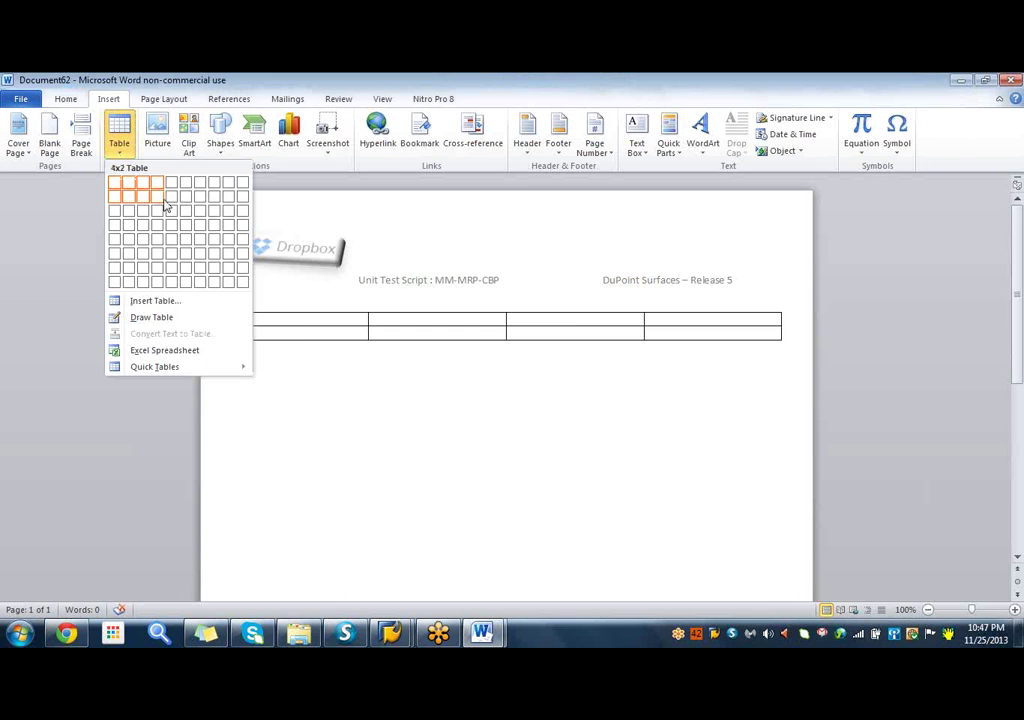
{"action": "left_click", "coordinate": [222, 260]}
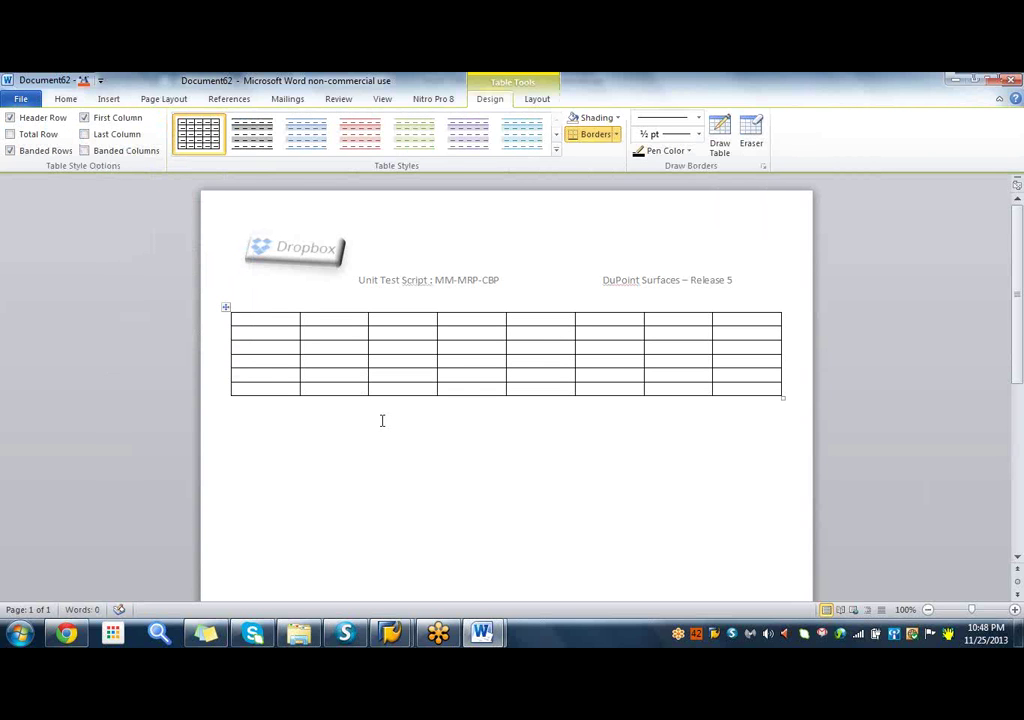
Fill the first five column headings of the table with S.No, Transaction, input, Expected and output.
{"action": "type", "text": "S.No"}
{"action": "left_click", "coordinate": [334, 320]}
{"action": "type", "text": "Transaction"}
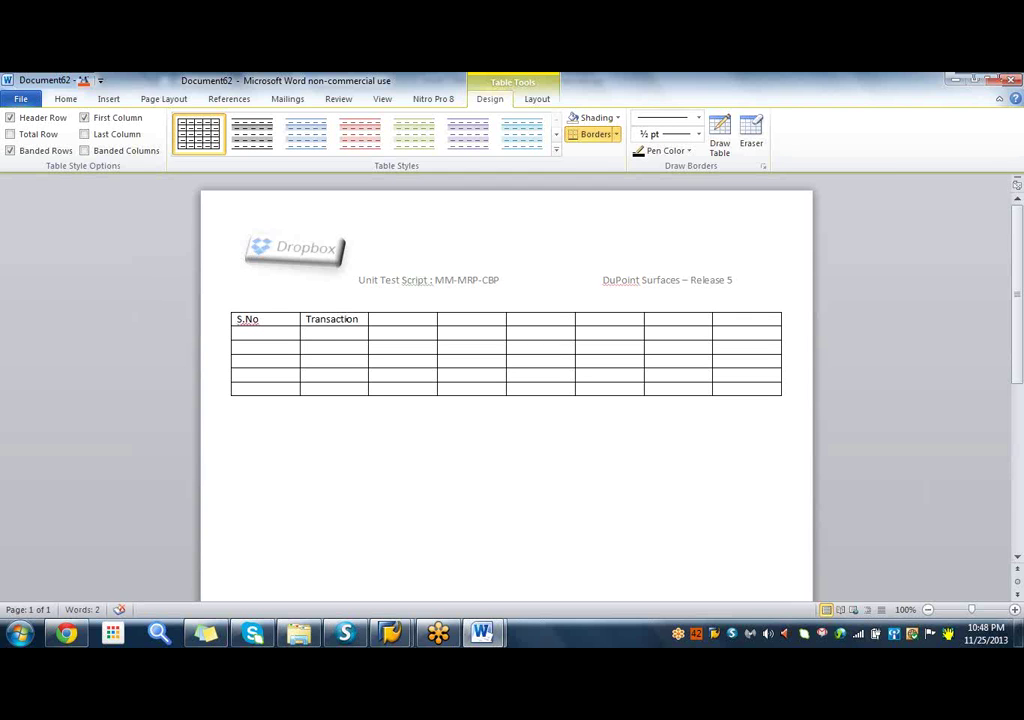
{"action": "left_click", "coordinate": [392, 328]}
{"action": "type", "text": "input"}
{"action": "left_click", "coordinate": [463, 320]}
{"action": "type", "text": "expected"}
{"action": "left_click", "coordinate": [519, 321]}
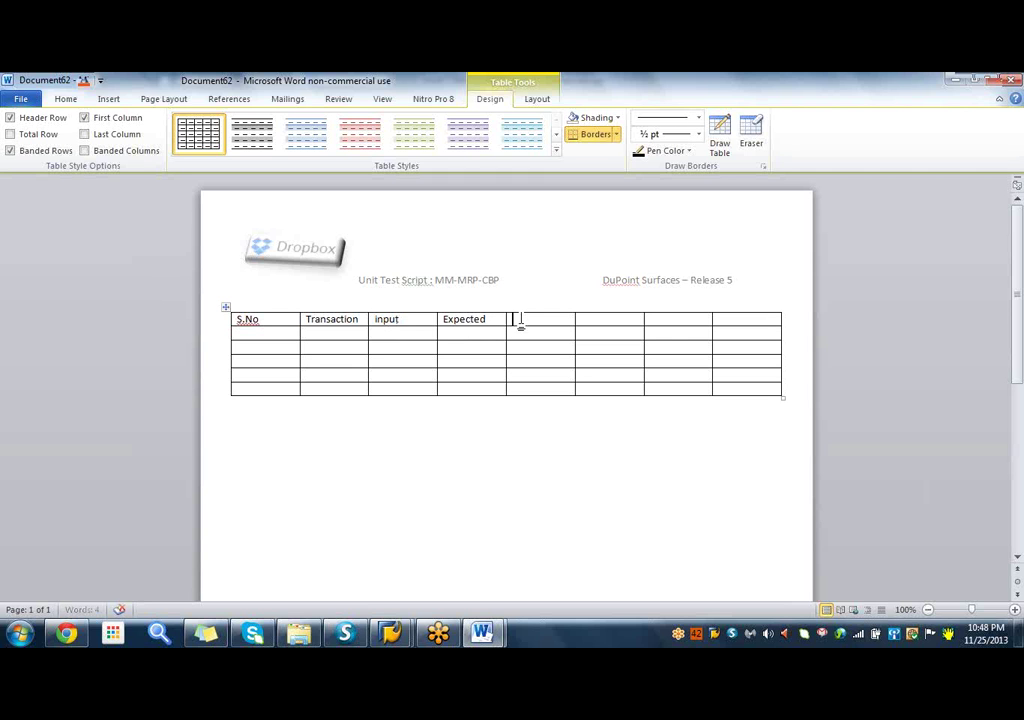
{"action": "type", "text": "output"}
Fill the remaining three column headings with Tested by, Ok/Rej and assigned.
{"action": "left_click", "coordinate": [600, 311]}
{"action": "left_click", "coordinate": [606, 318]}
{"action": "left_click", "coordinate": [590, 306]}
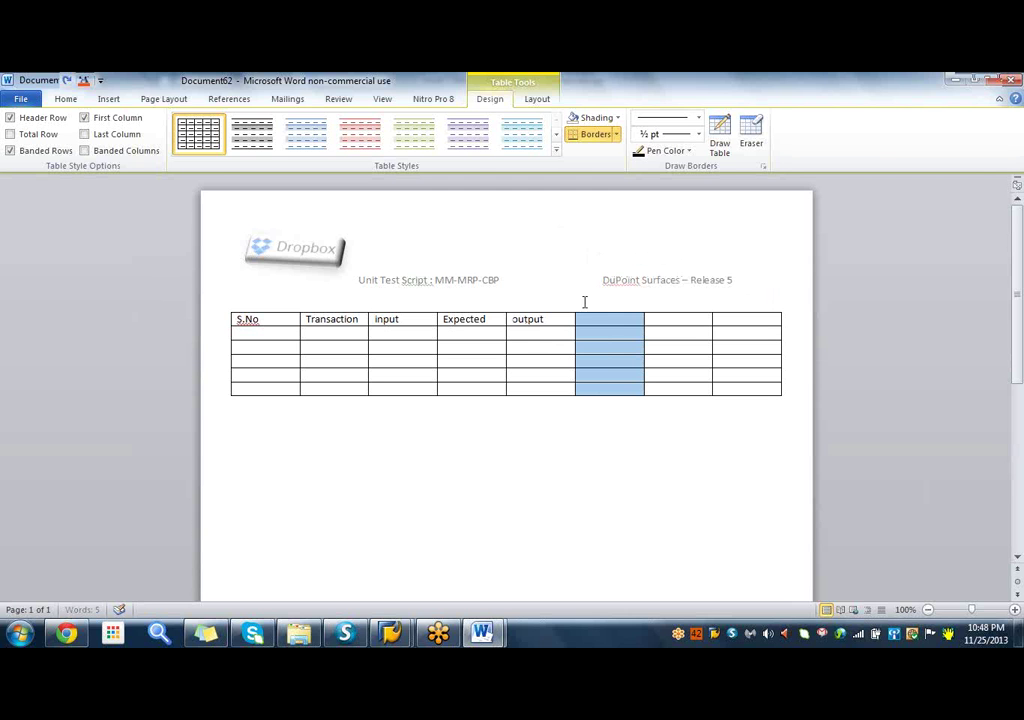
{"action": "left_click", "coordinate": [597, 461]}
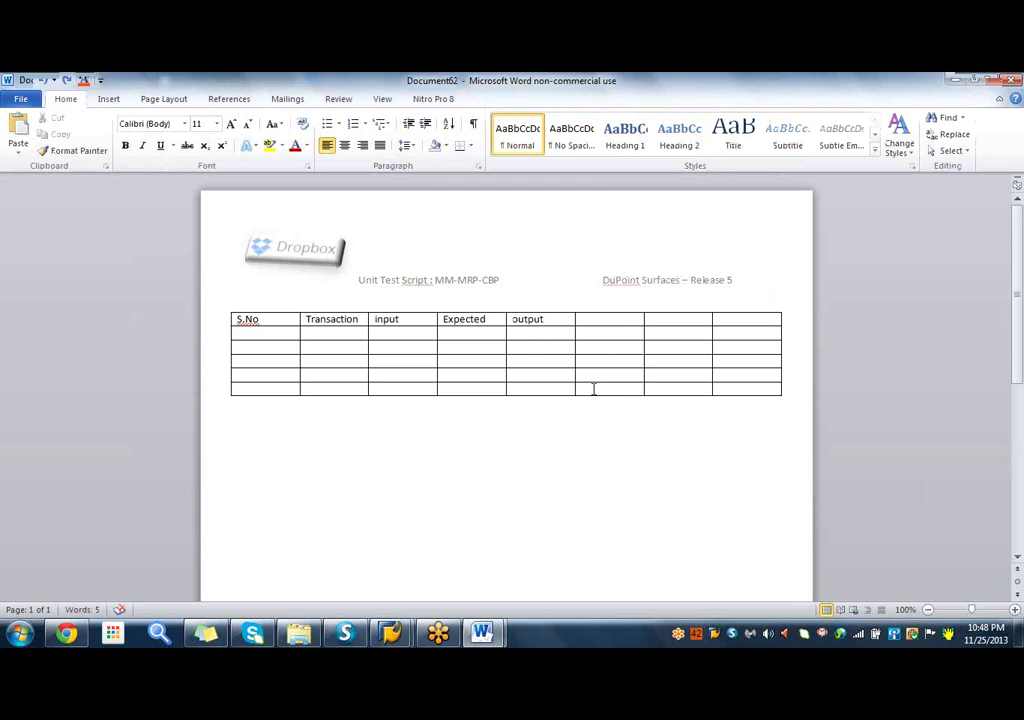
{"action": "left_click", "coordinate": [592, 321]}
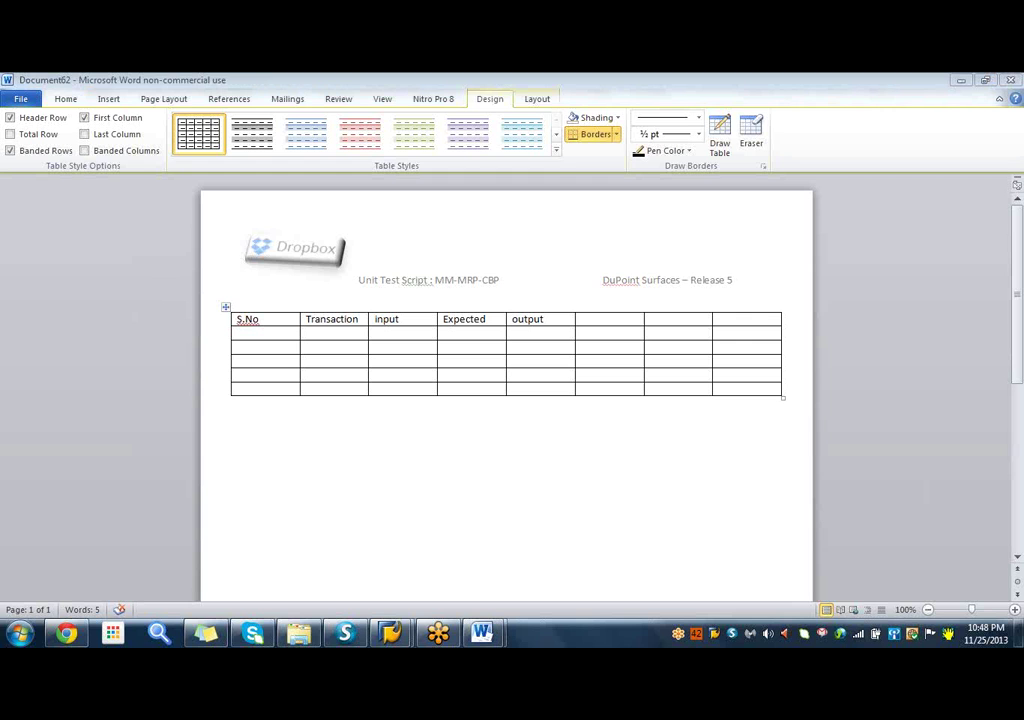
{"action": "left_click", "coordinate": [593, 322]}
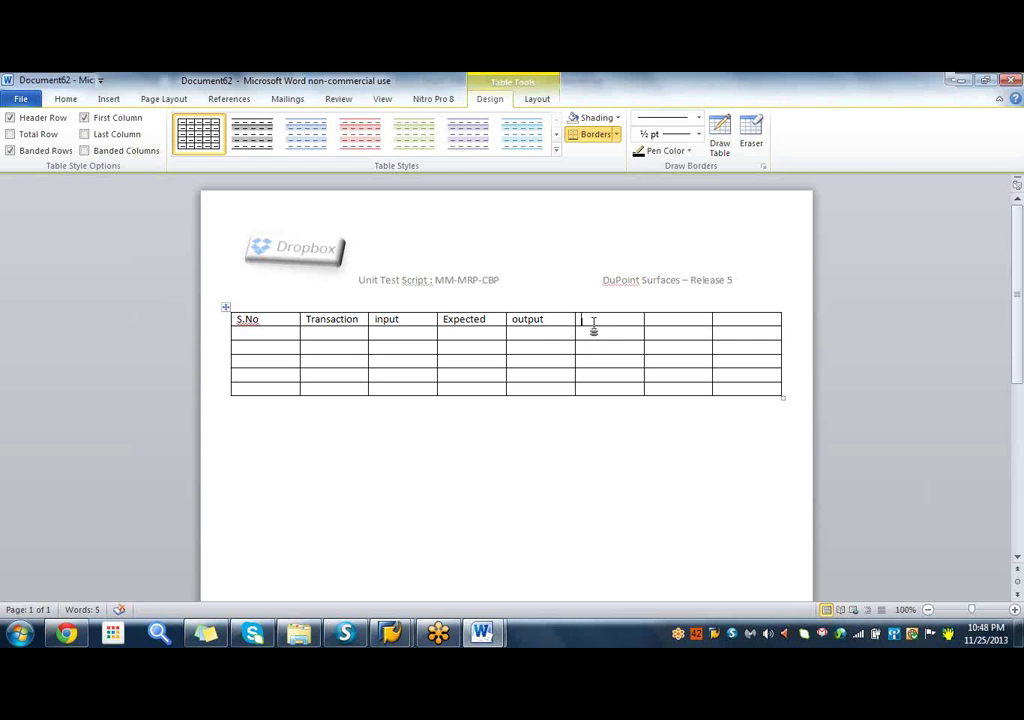
{"action": "type", "text": "tes"}
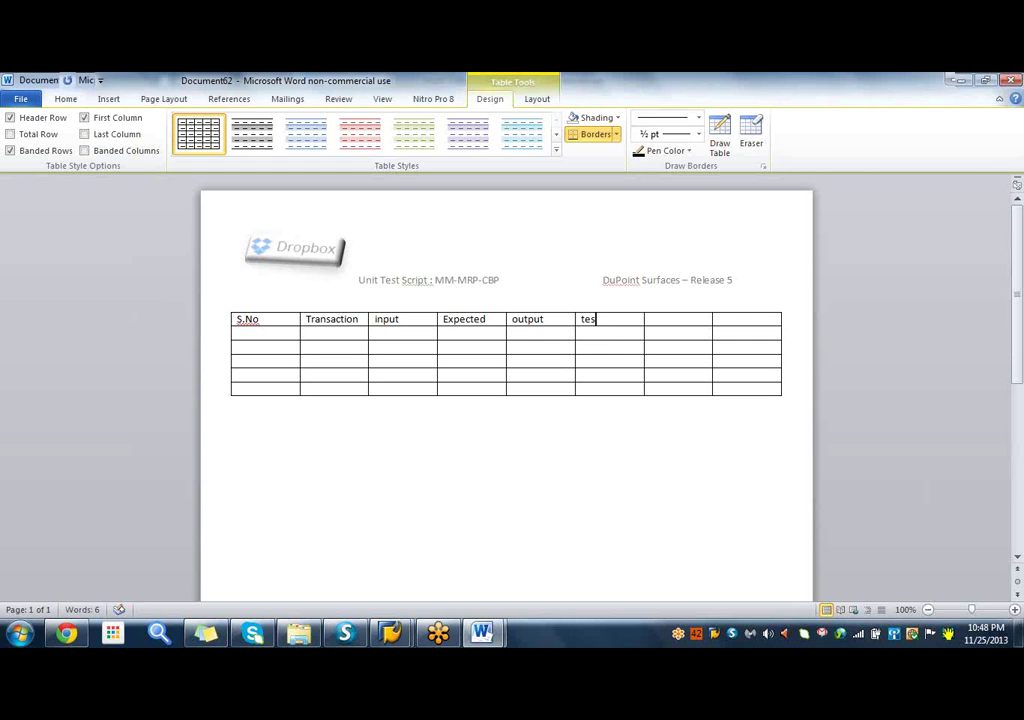
{"action": "type", "text": "ted by"}
{"action": "left_click", "coordinate": [677, 318]}
{"action": "type", "text": "ok/Rej"}
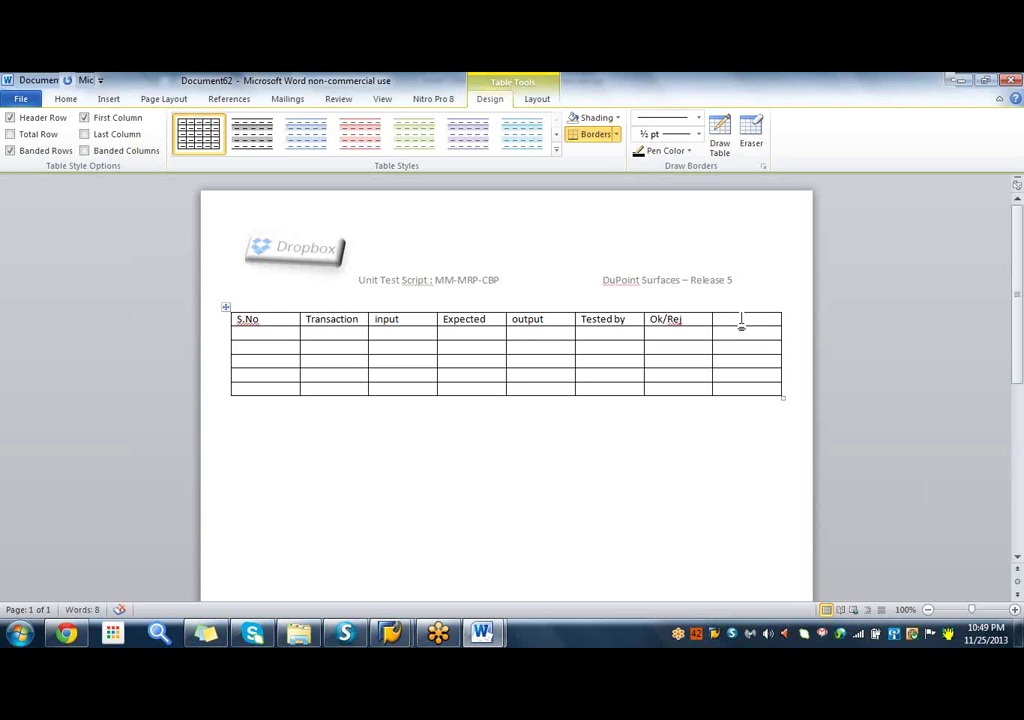
{"action": "left_click", "coordinate": [741, 320]}
{"action": "type", "text": "assigned"}
Enter serial number 1 and transaction ME51N in the first row below the headings.
{"action": "left_click", "coordinate": [259, 338]}
{"action": "type", "text": "M"}
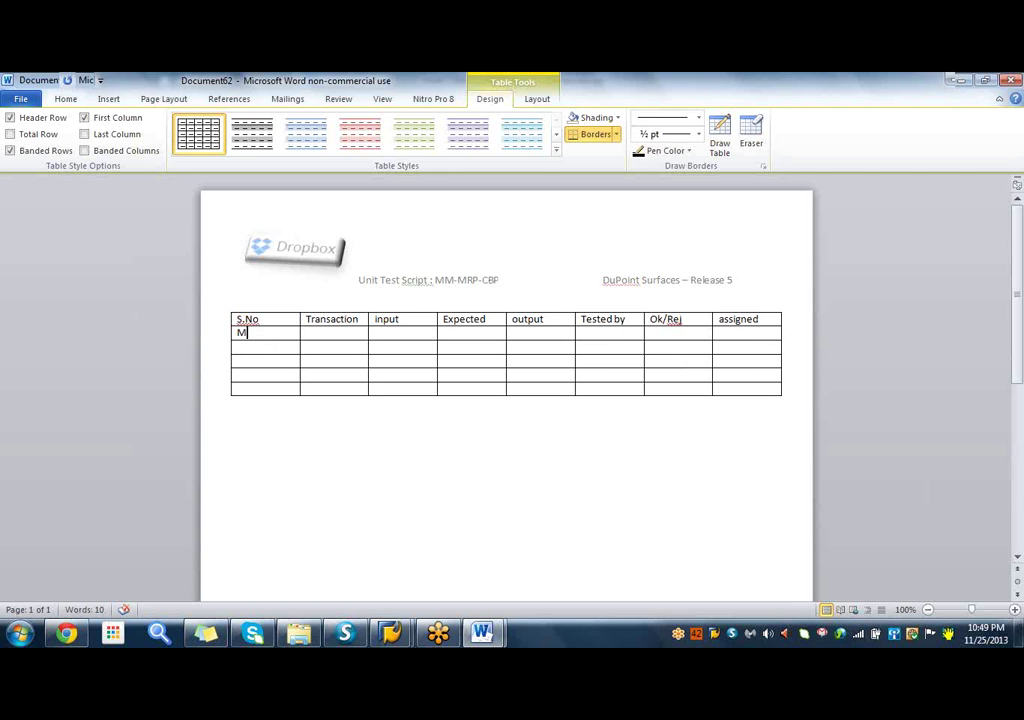
{"action": "type", "text": "E51N"}
{"action": "key", "text": "BackSpace"}
{"action": "key", "text": "BackSpace"}
{"action": "key", "text": "BackSpace"}
{"action": "key", "text": "BackSpace"}
{"action": "key", "text": "BackSpace"}
{"action": "type", "text": "1"}
{"action": "left_click", "coordinate": [331, 333]}
{"action": "type", "text": "ME51N"}
{"action": "left_click", "coordinate": [382, 336]}
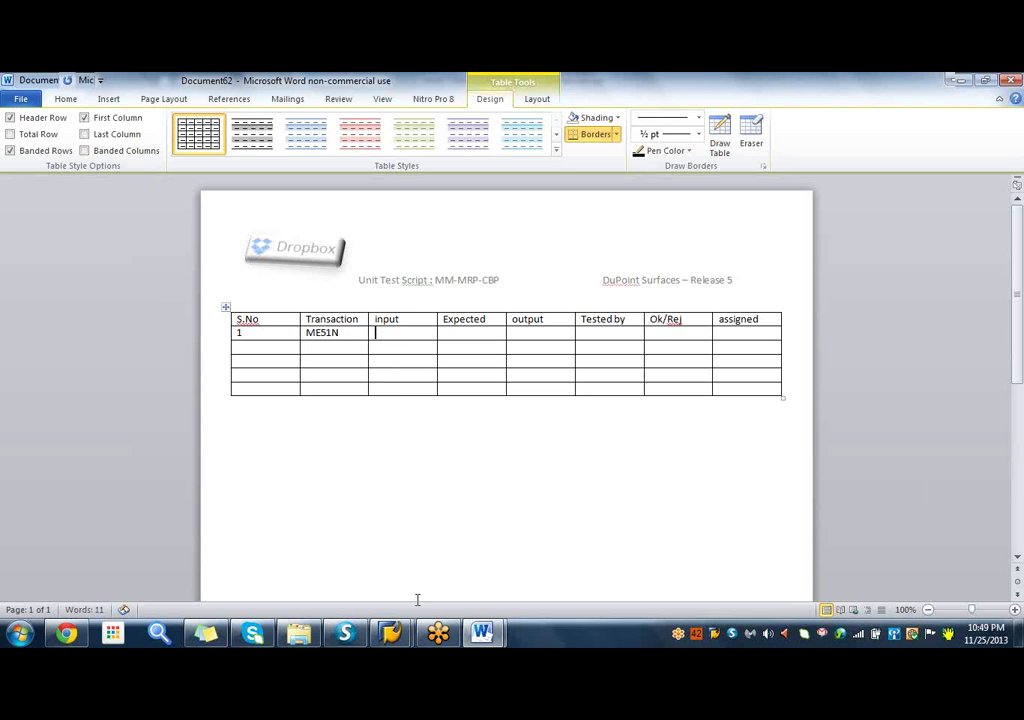
Switch to SAP Easy Access and start transaction ME51N to create a purchase requisition.
{"action": "left_click", "coordinate": [390, 635]}
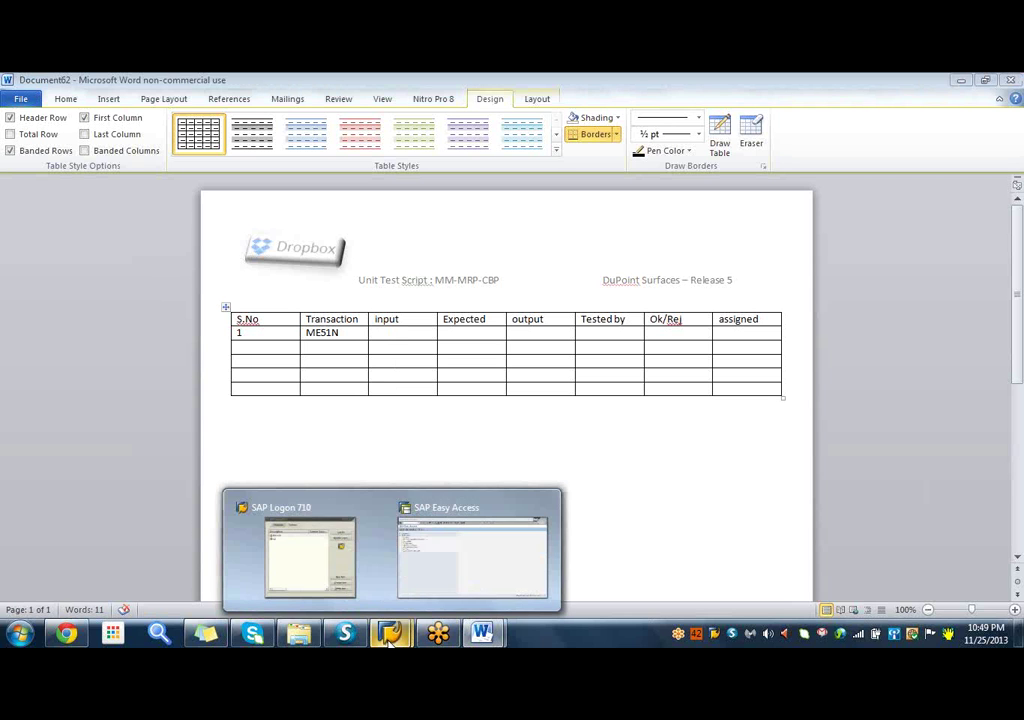
{"action": "left_click", "coordinate": [456, 568]}
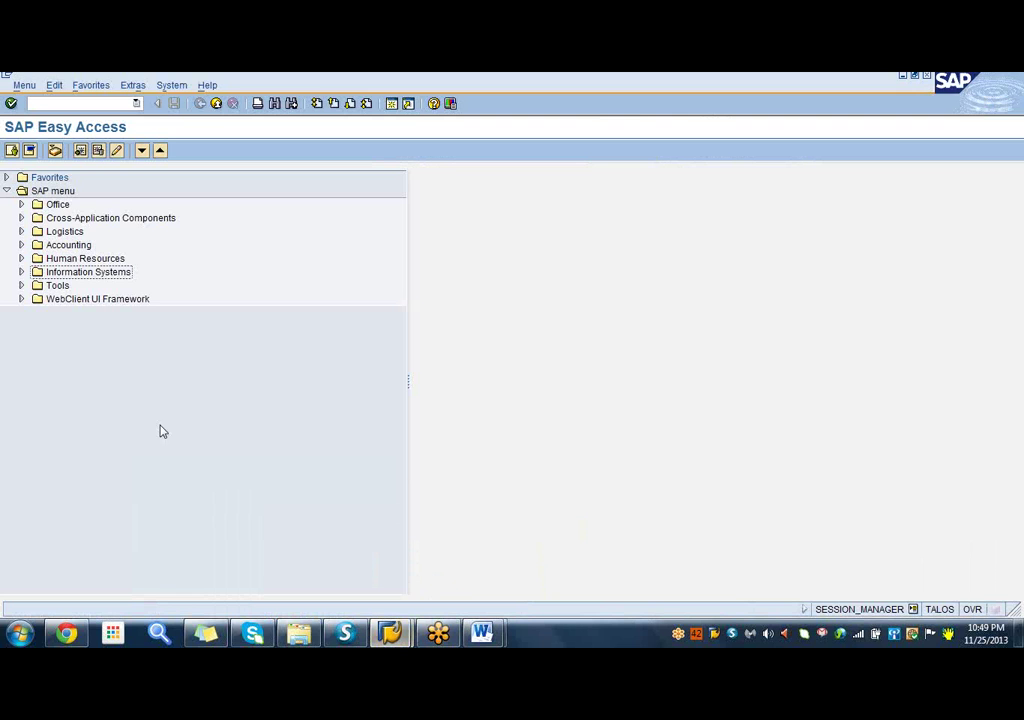
{"action": "left_click", "coordinate": [71, 103]}
{"action": "type", "text": "me"}
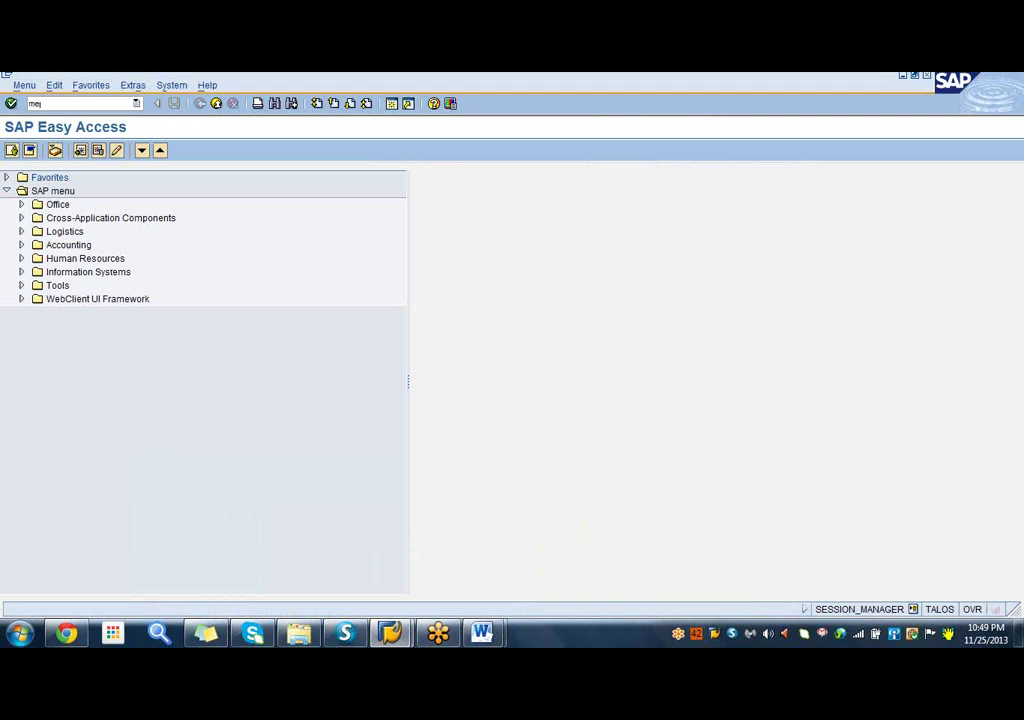
{"action": "type", "text": "51n"}
{"action": "key", "text": "Return"}
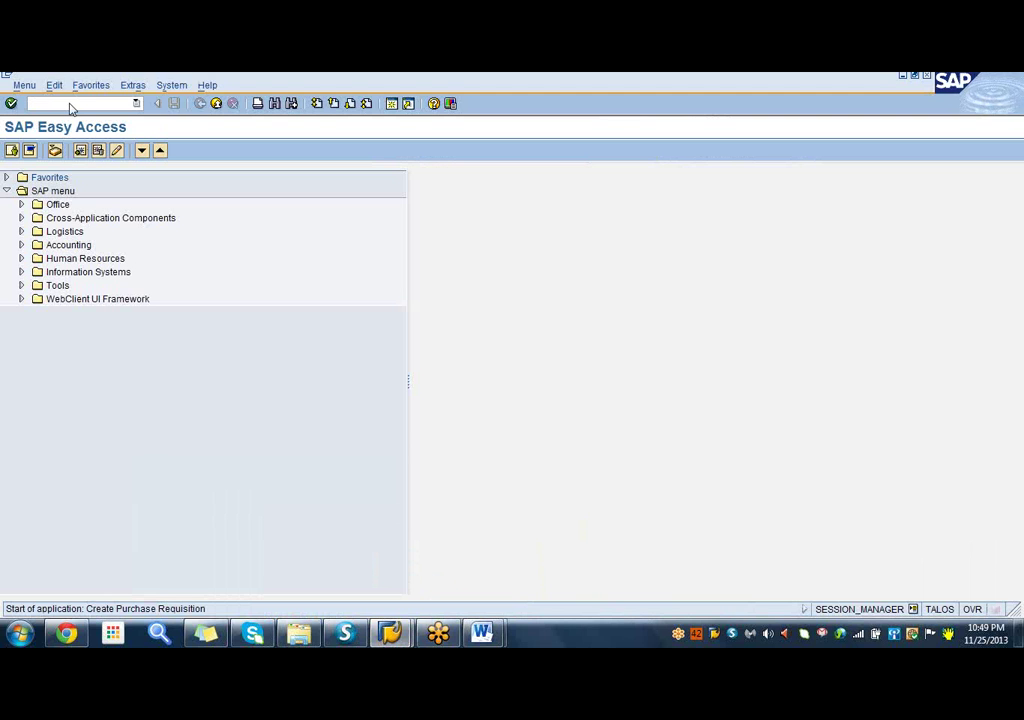
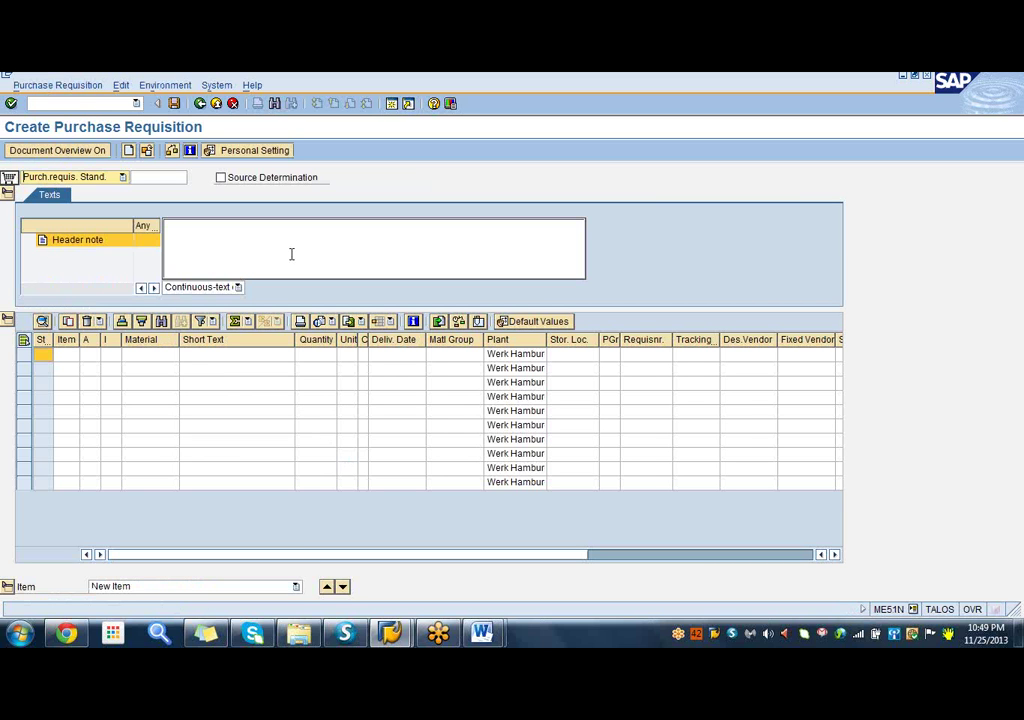
Collapse the requisition header and enter material 7096 with quantity 10 in the first item row.
{"action": "left_click", "coordinate": [9, 194]}
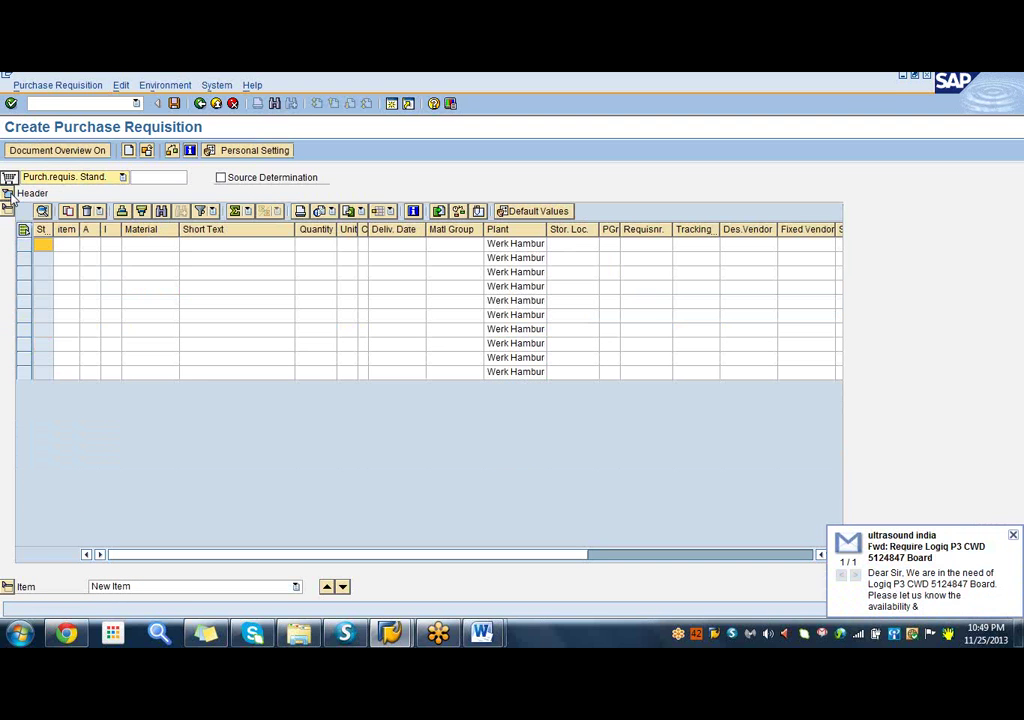
{"action": "left_click", "coordinate": [155, 247]}
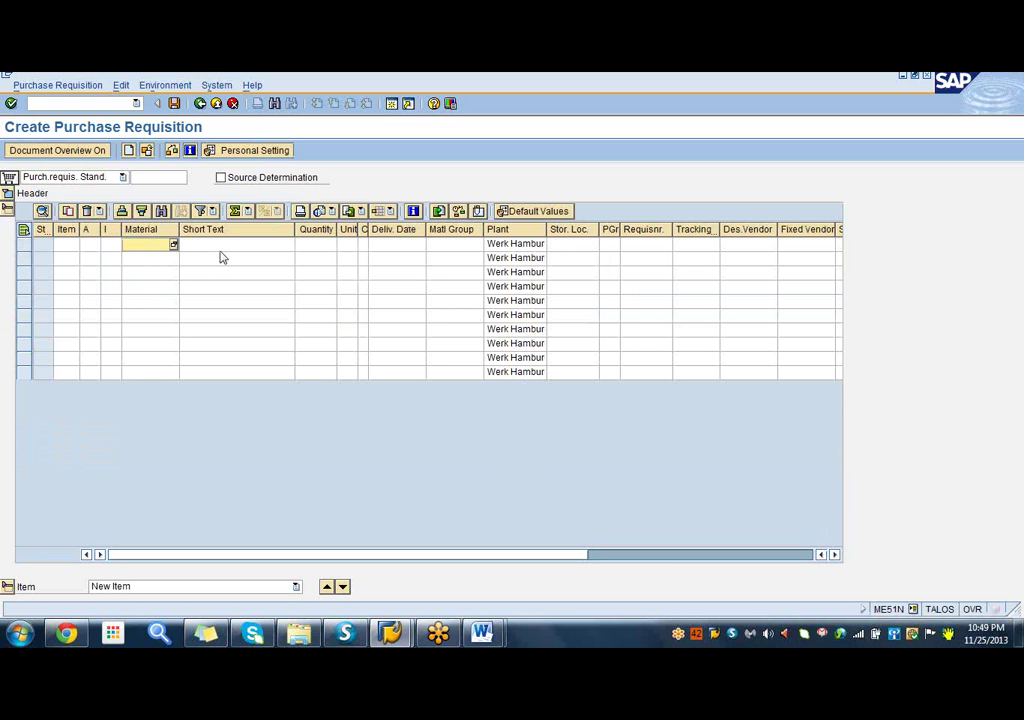
{"action": "left_click", "coordinate": [314, 247]}
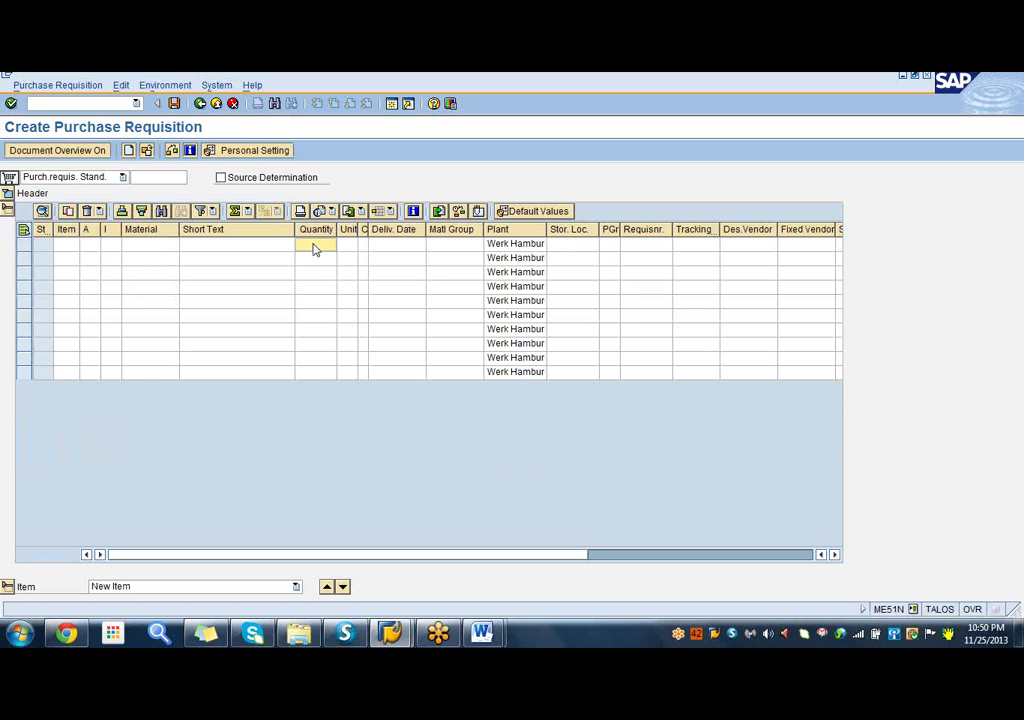
{"action": "left_click", "coordinate": [142, 247]}
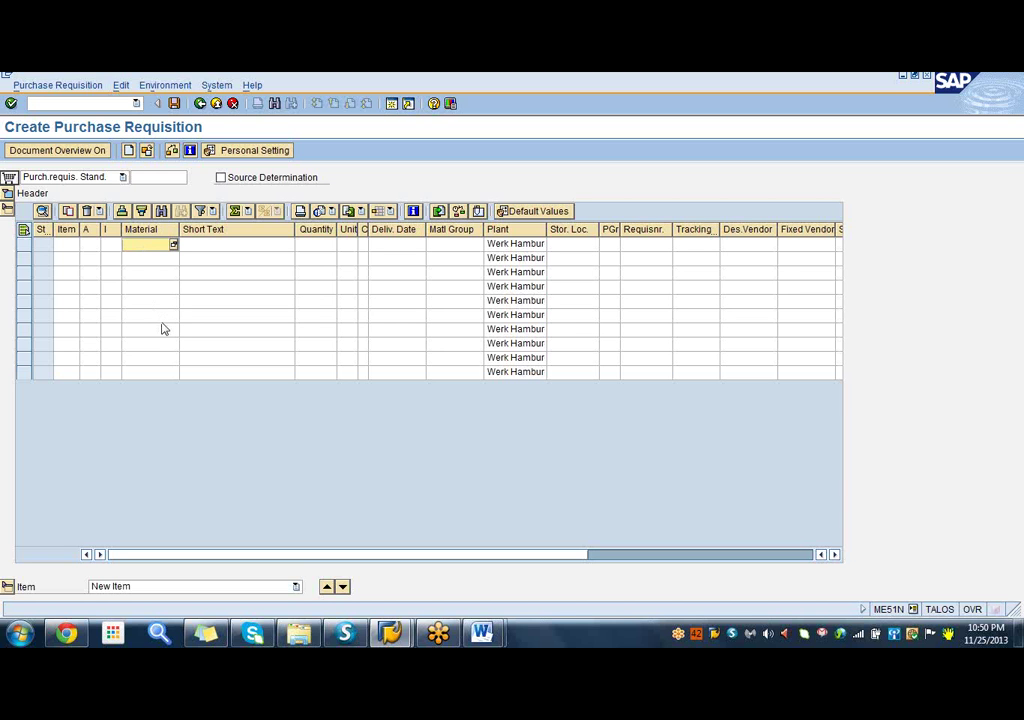
{"action": "type", "text": "7096"}
{"action": "left_click", "coordinate": [317, 247]}
{"action": "type", "text": "10"}
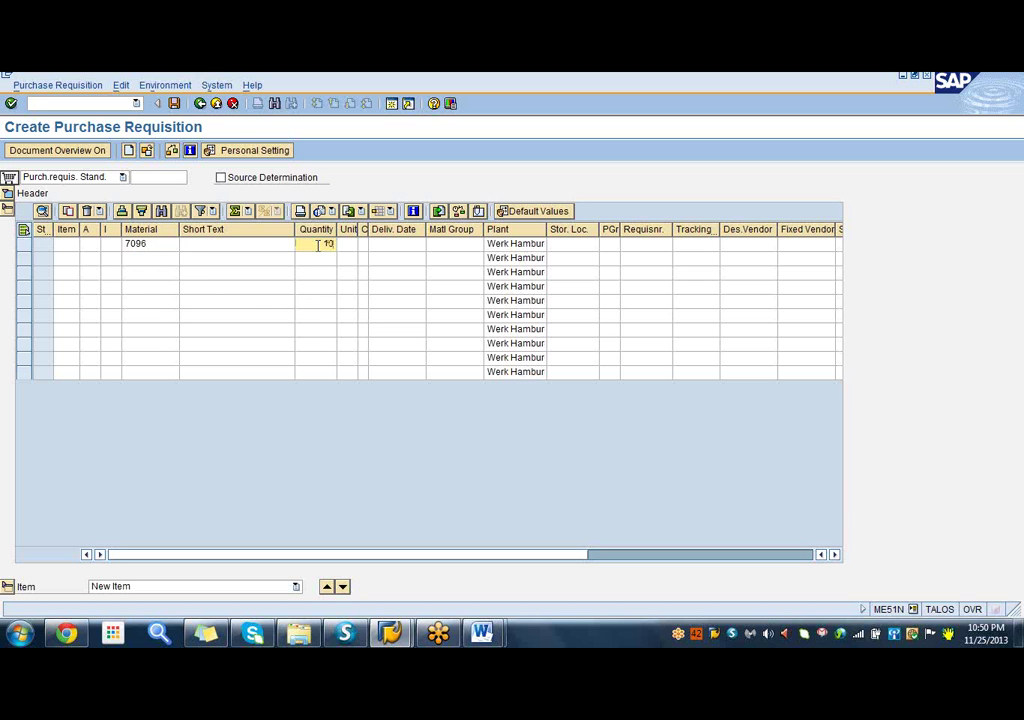
Set the first item's plant to 3000 and its storage location to 0088.
{"action": "left_click", "coordinate": [519, 244]}
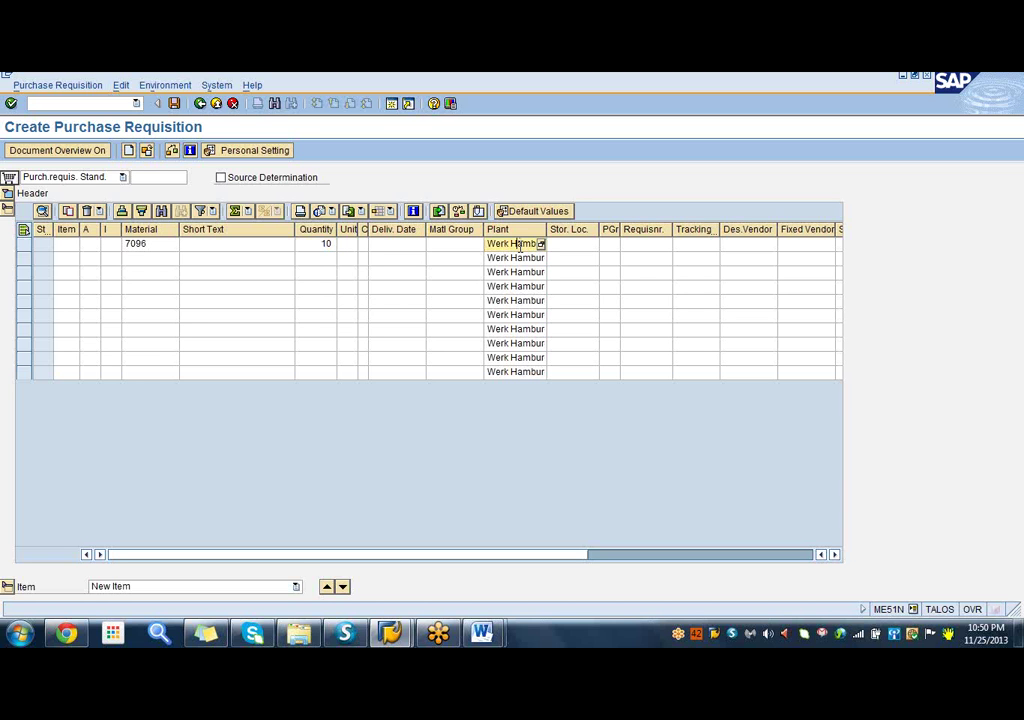
{"action": "key", "text": "End"}
{"action": "key", "text": "BackSpace"}
{"action": "key", "text": "BackSpace"}
{"action": "key", "text": "BackSpace"}
{"action": "key", "text": "BackSpace"}
{"action": "key", "text": "BackSpace"}
{"action": "key", "text": "BackSpace"}
{"action": "key", "text": "BackSpace"}
{"action": "key", "text": "BackSpace"}
{"action": "key", "text": "BackSpace"}
{"action": "key", "text": "BackSpace"}
{"action": "key", "text": "BackSpace"}
{"action": "key", "text": "BackSpace"}
{"action": "type", "text": "3000"}
{"action": "left_click", "coordinate": [576, 246]}
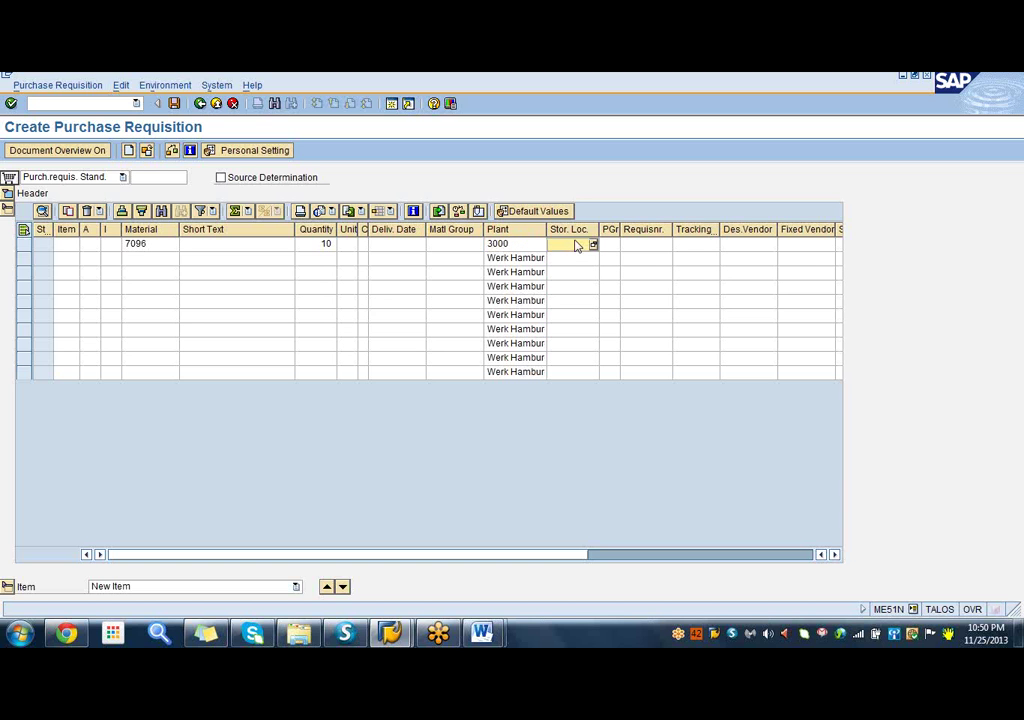
{"action": "type", "text": "0088"}
Switch to the Word test script and record Mat-7096 and Qty-10 in the input column.
{"action": "mouse_move", "coordinate": [481, 634]}
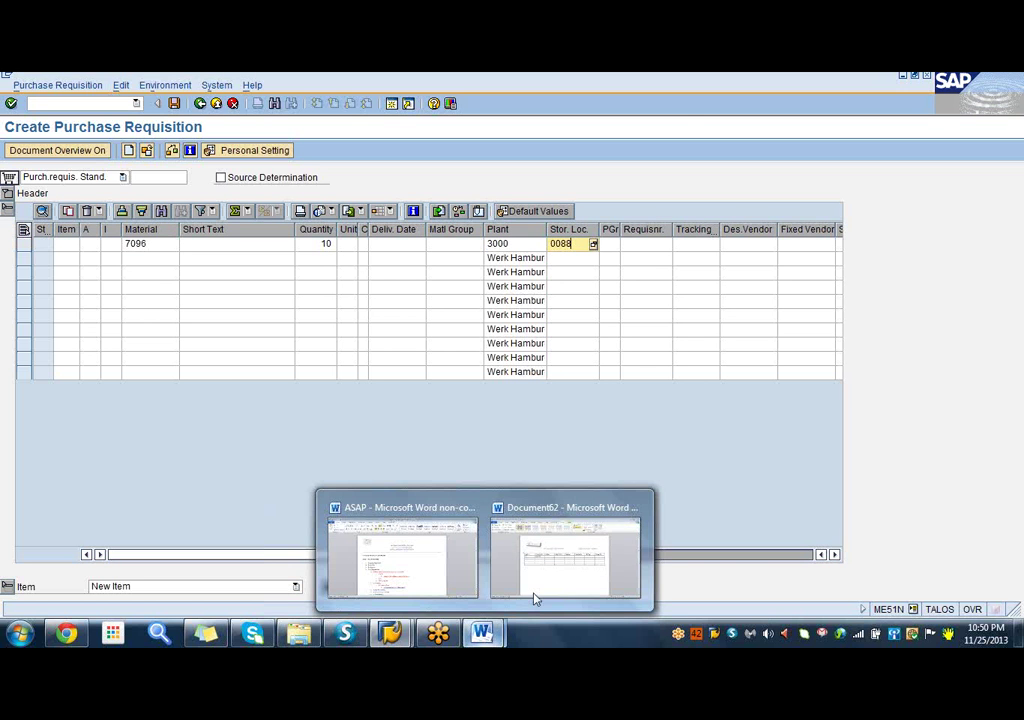
{"action": "left_click", "coordinate": [567, 585]}
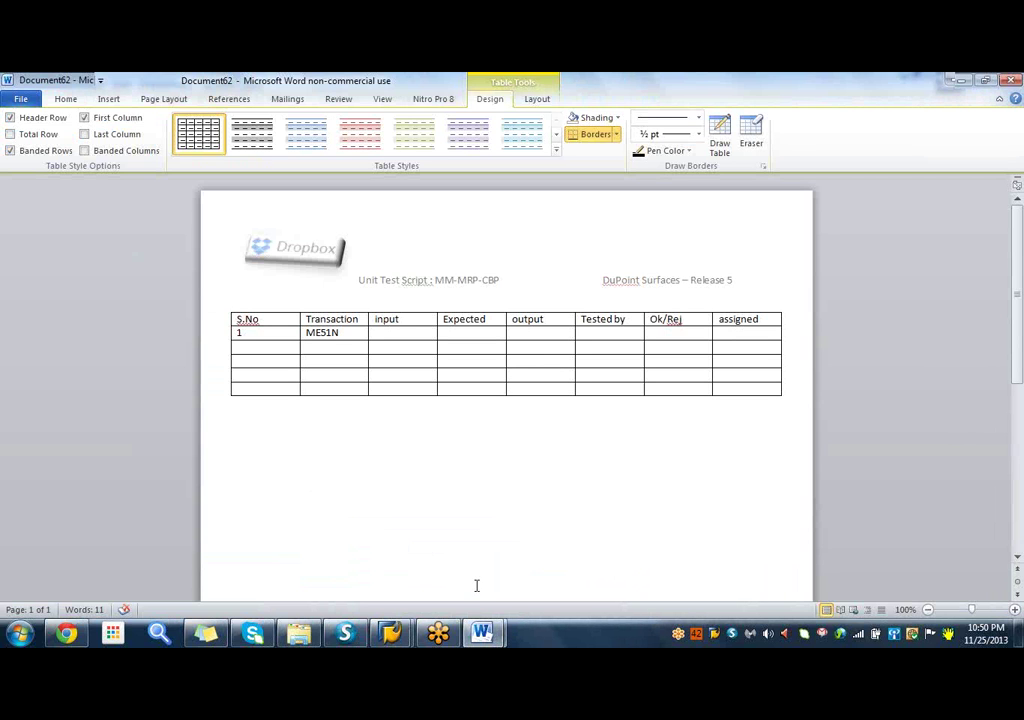
{"action": "type", "text": "Mat-70"}
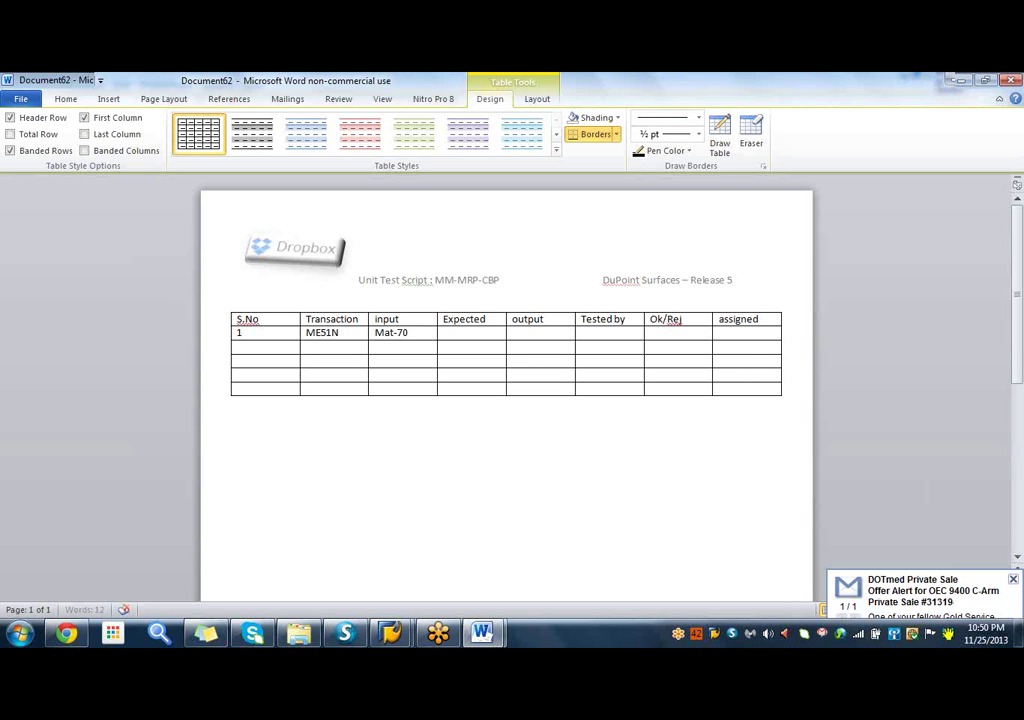
{"action": "type", "text": "96"}
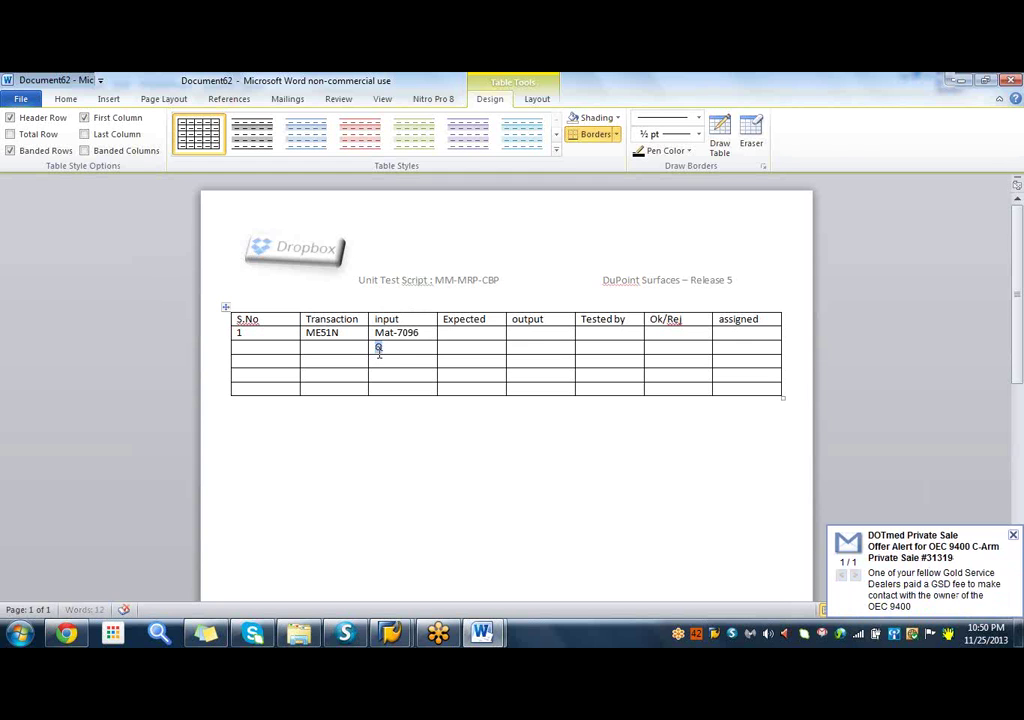
{"action": "type", "text": "t"}
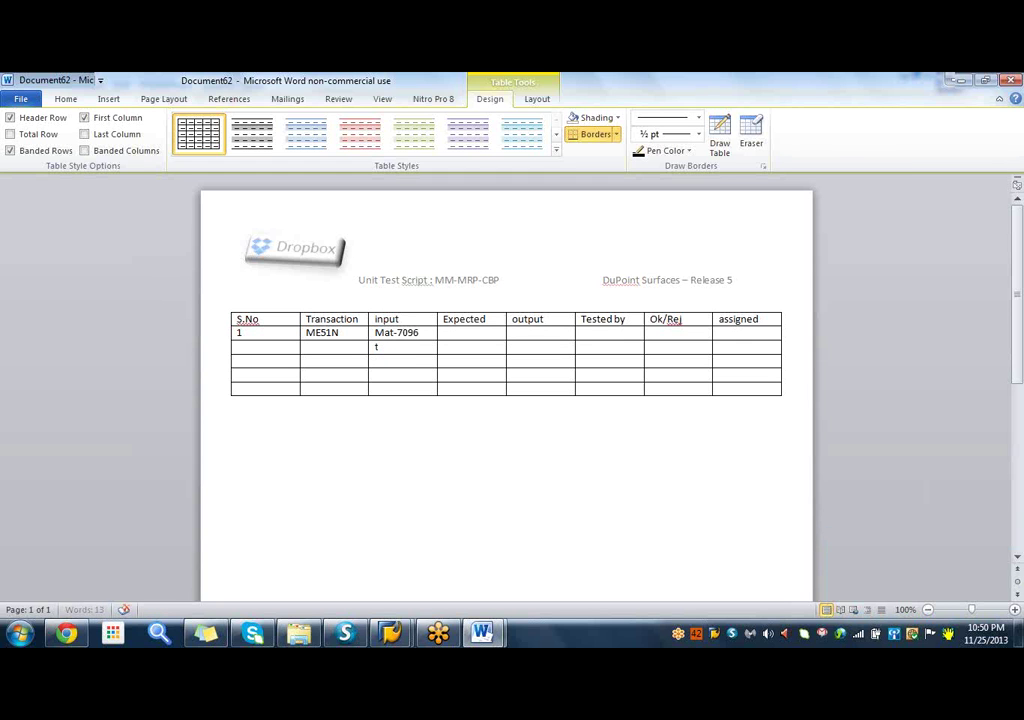
{"action": "type", "text": "Qty-10"}
Add Plnt-3000 and S.loc-0088 in the next two rows of the input column.
{"action": "left_click", "coordinate": [385, 365]}
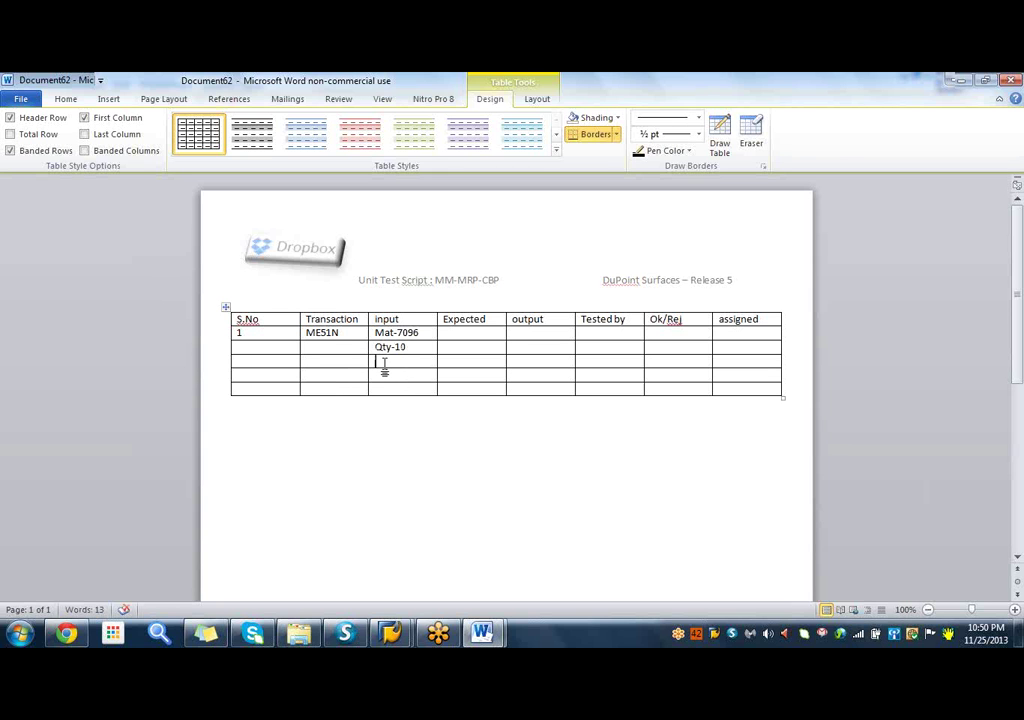
{"action": "type", "text": "Plnt-3000"}
{"action": "left_click", "coordinate": [381, 373]}
{"action": "type", "text": "S."}
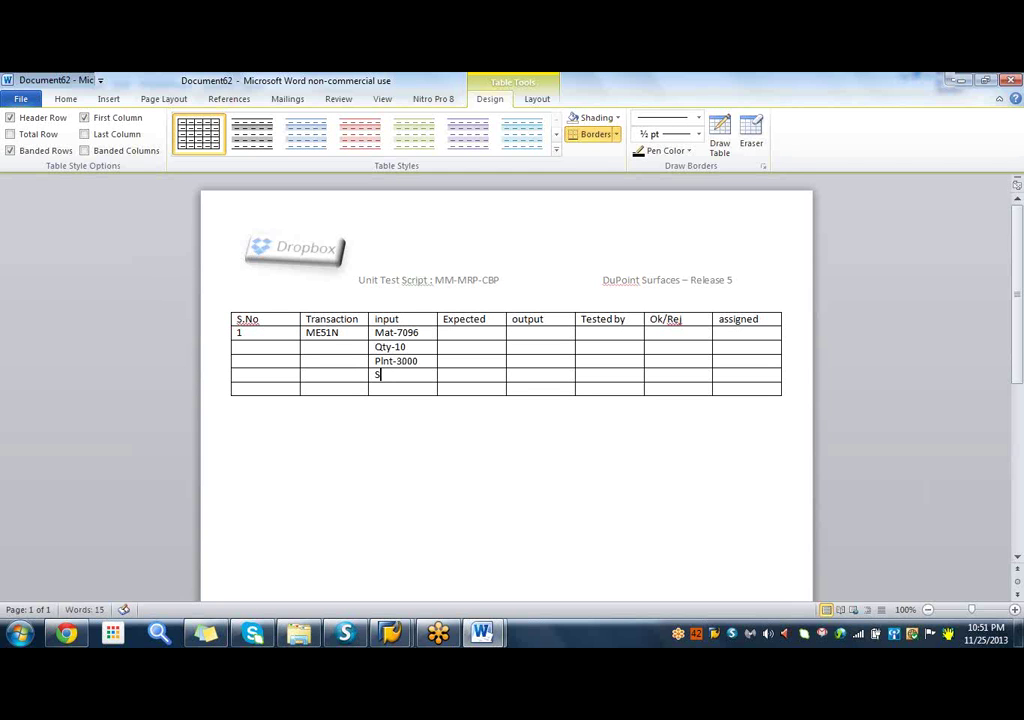
{"action": "type", "text": "loc-0088"}
Switch back to the SAP purchase requisition and validate the entered item.
{"action": "mouse_move", "coordinate": [396, 640]}
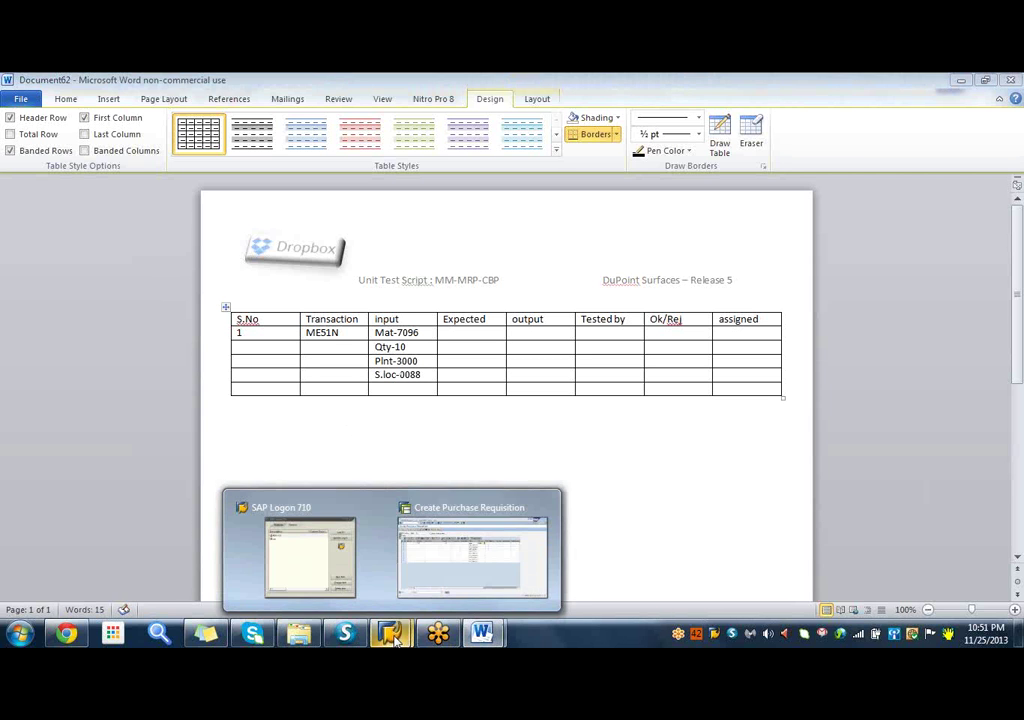
{"action": "mouse_move", "coordinate": [428, 574]}
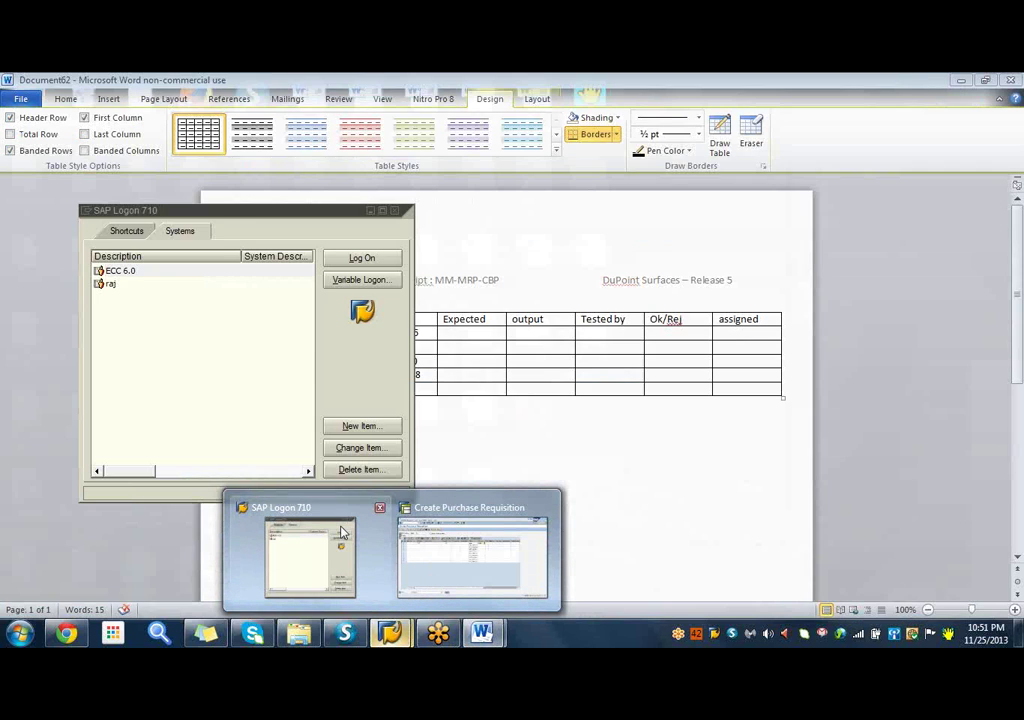
{"action": "left_click", "coordinate": [416, 560]}
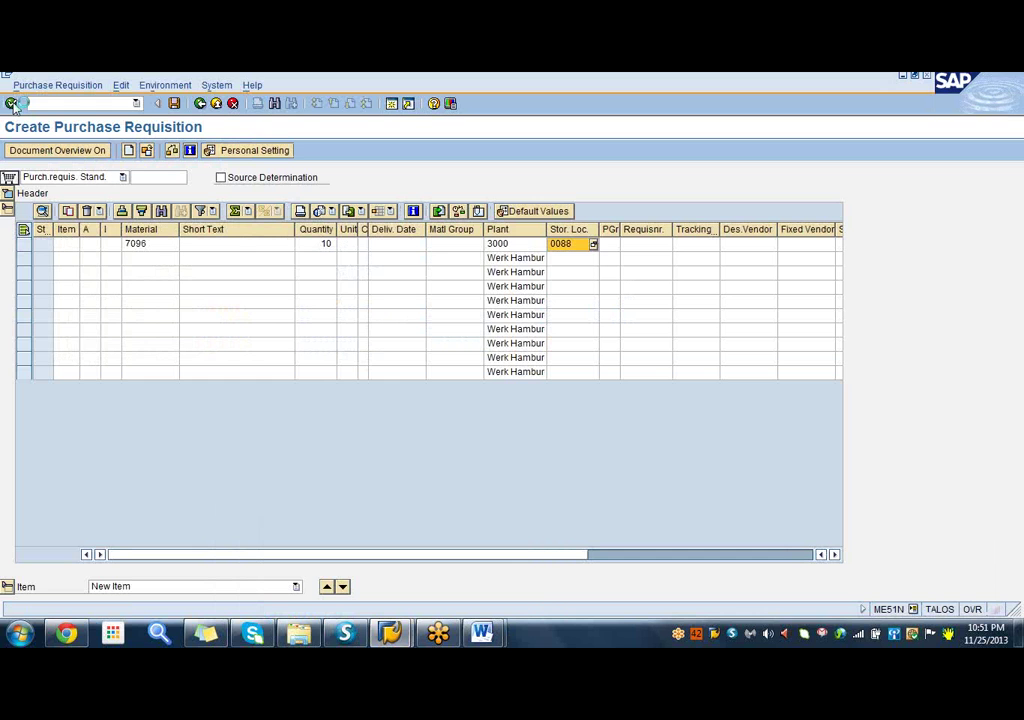
{"action": "left_click", "coordinate": [12, 104]}
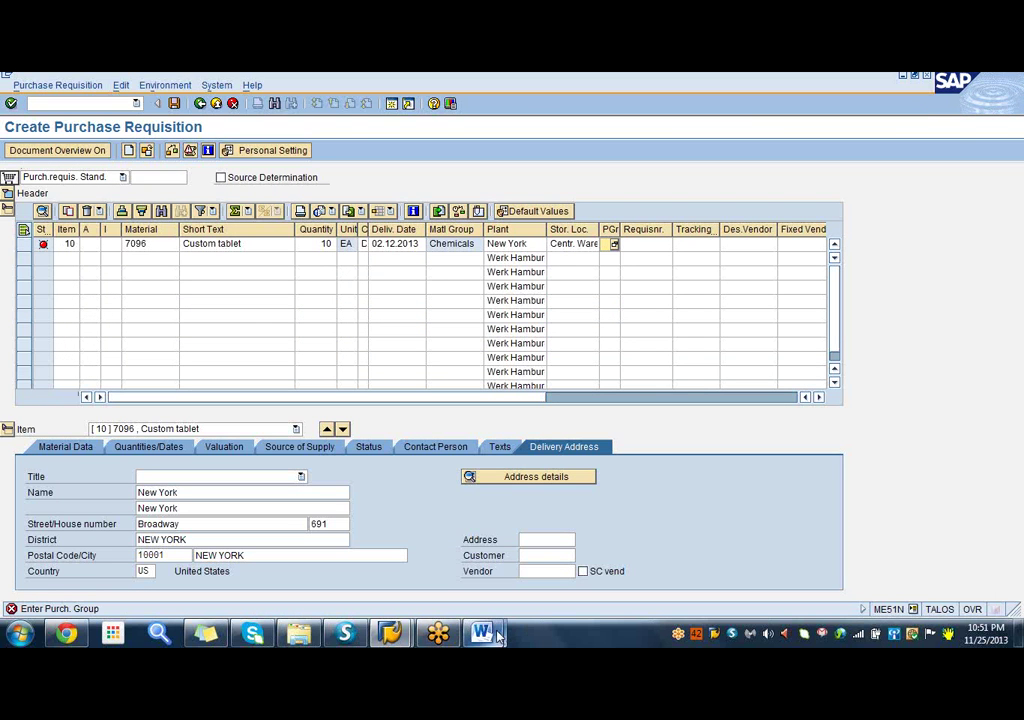
Switch to the Word test script and enter P.Gr-003 in the last row of the input column.
{"action": "mouse_move", "coordinate": [498, 636]}
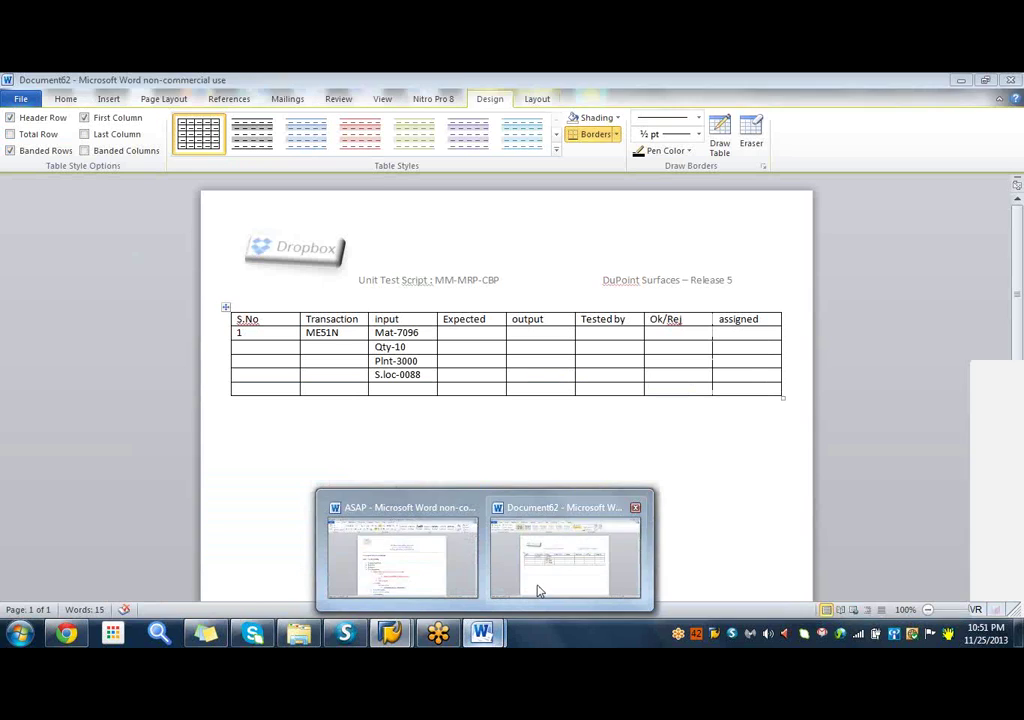
{"action": "left_click", "coordinate": [537, 591]}
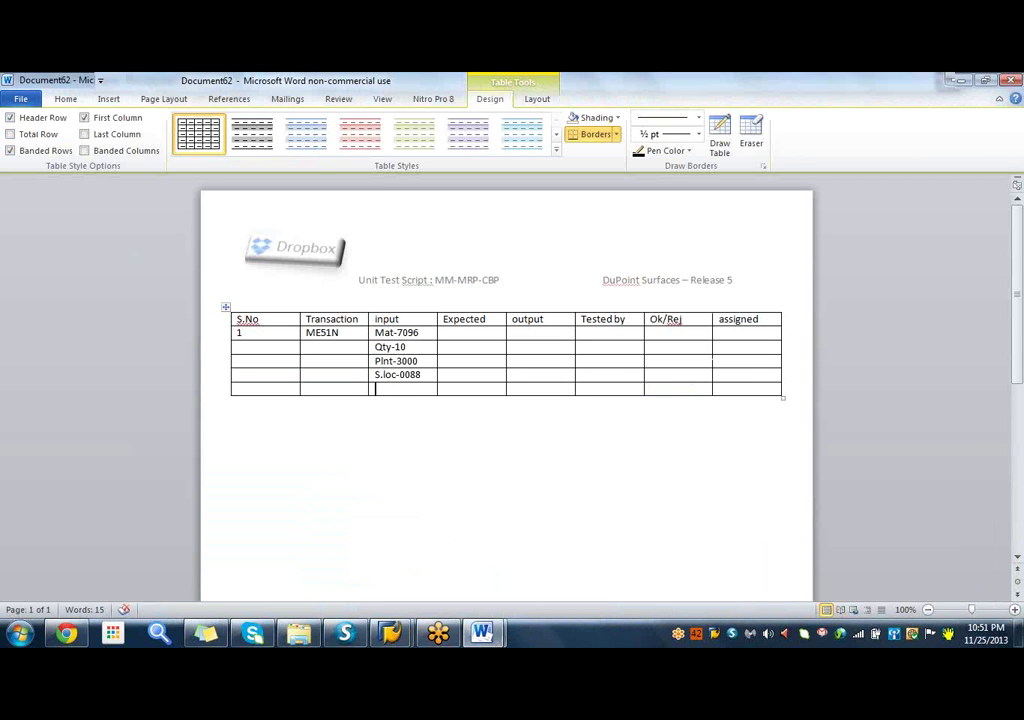
{"action": "type", "text": "P.Gr-003"}
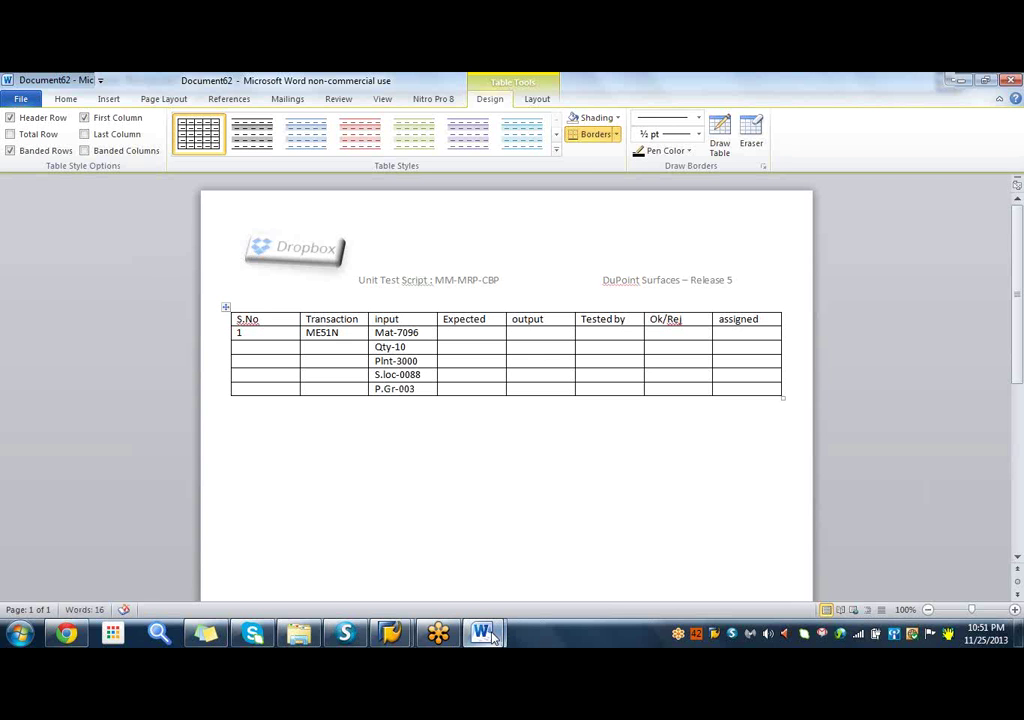
Return to the SAP requisition, choose purchasing group 003 for the item and collapse the item overview.
{"action": "mouse_move", "coordinate": [493, 637]}
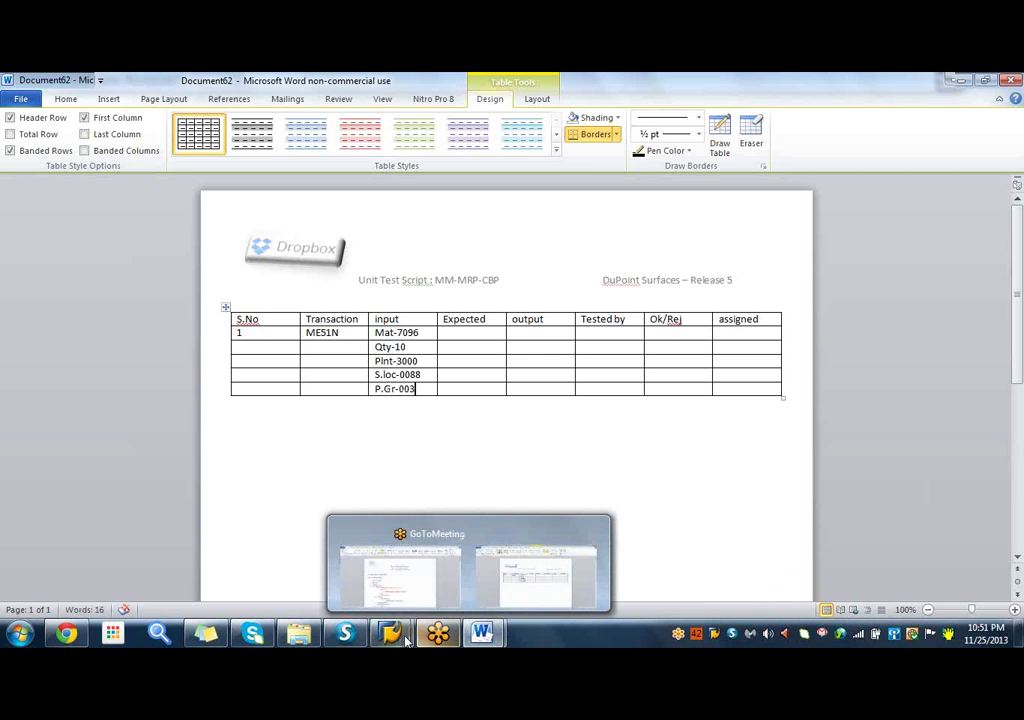
{"action": "mouse_move", "coordinate": [405, 638]}
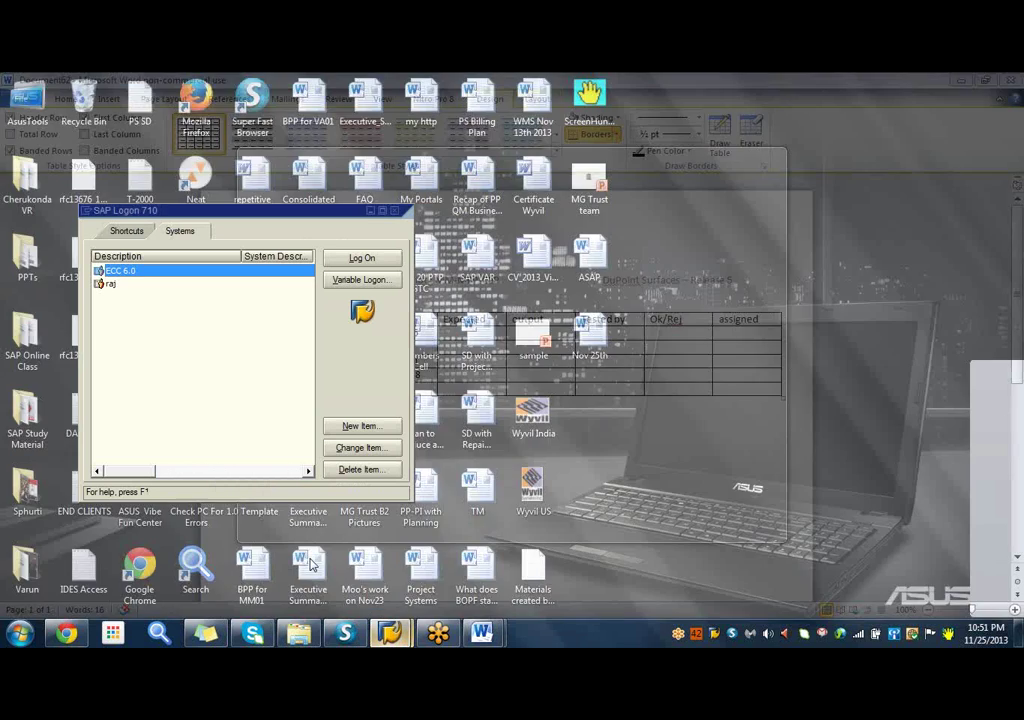
{"action": "left_click", "coordinate": [311, 560]}
{"action": "left_click", "coordinate": [396, 211]}
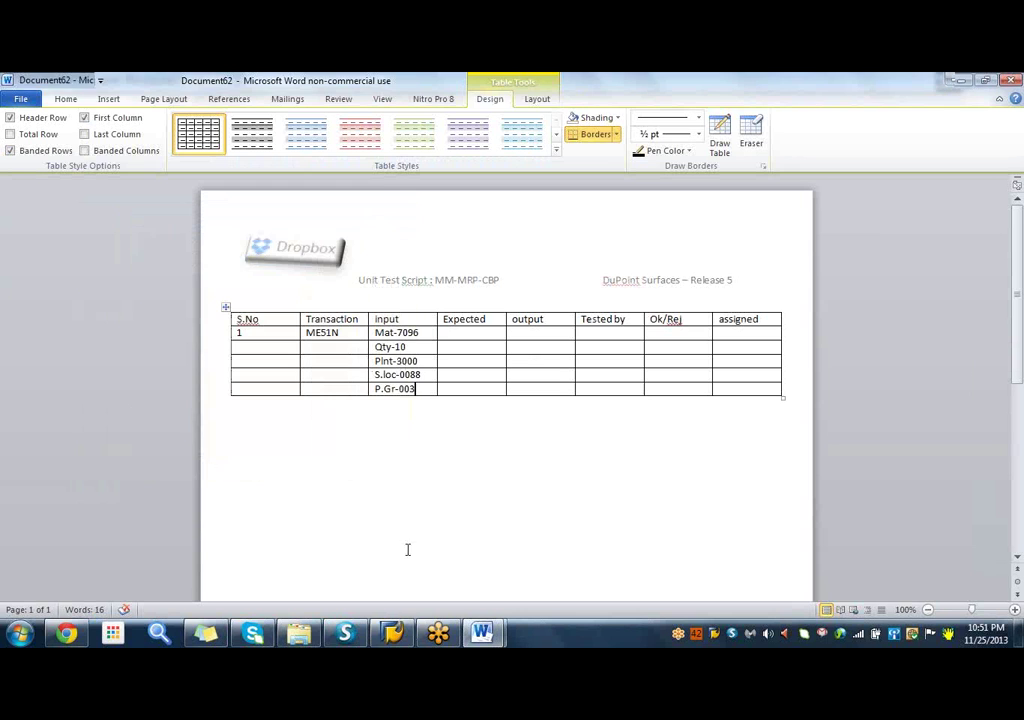
{"action": "left_click", "coordinate": [405, 636]}
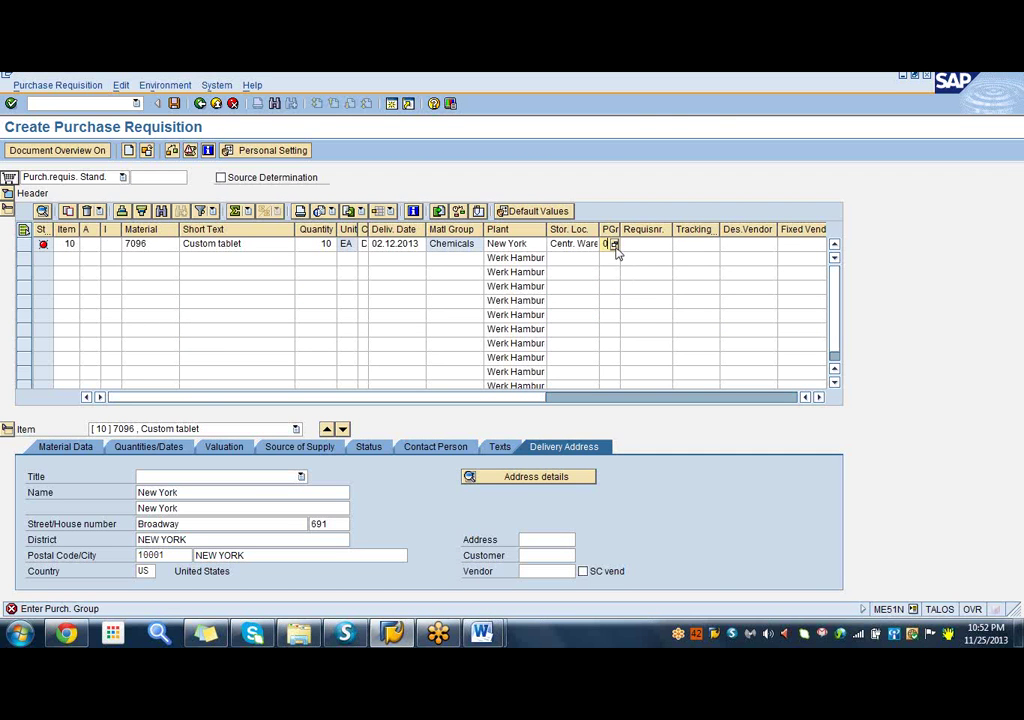
{"action": "left_click", "coordinate": [614, 245]}
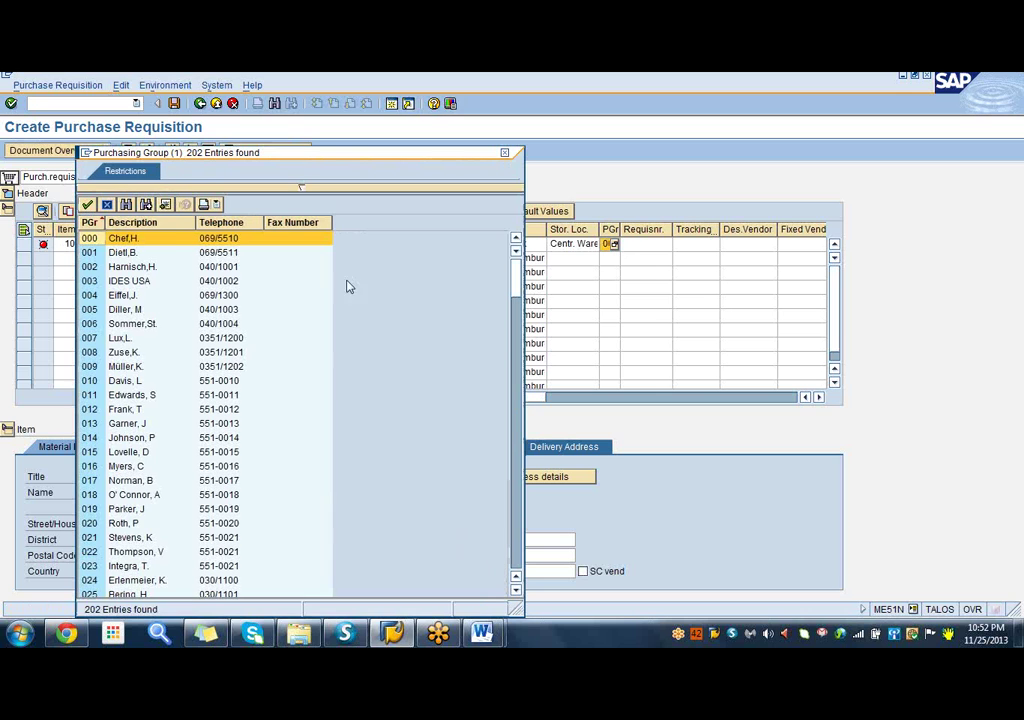
{"action": "double_click", "coordinate": [114, 281]}
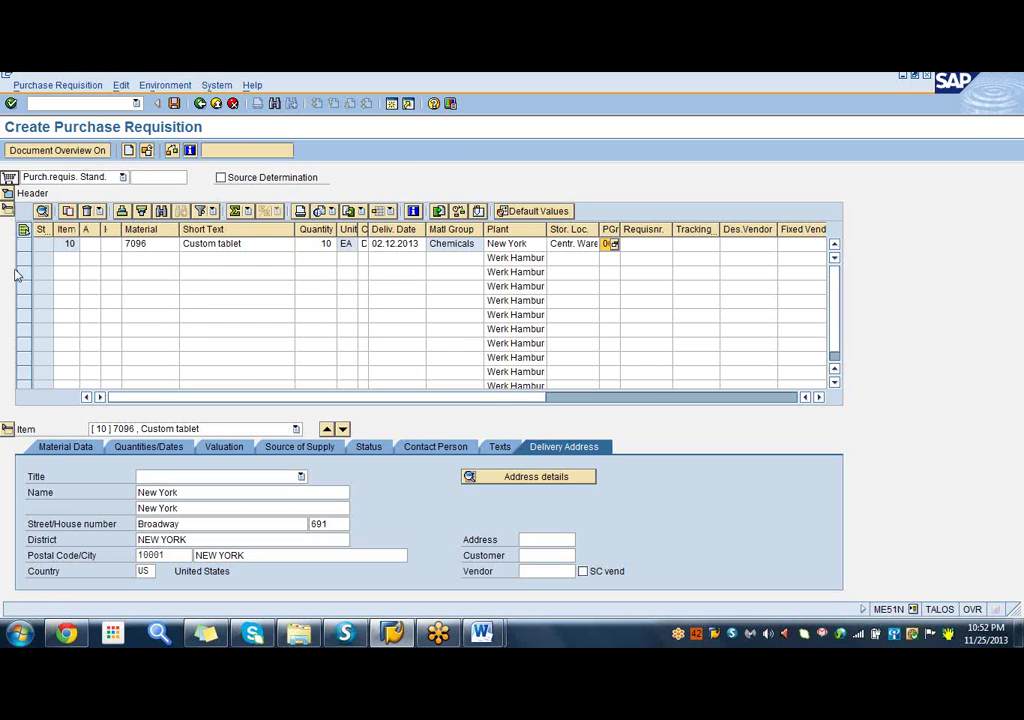
{"action": "left_click", "coordinate": [8, 211]}
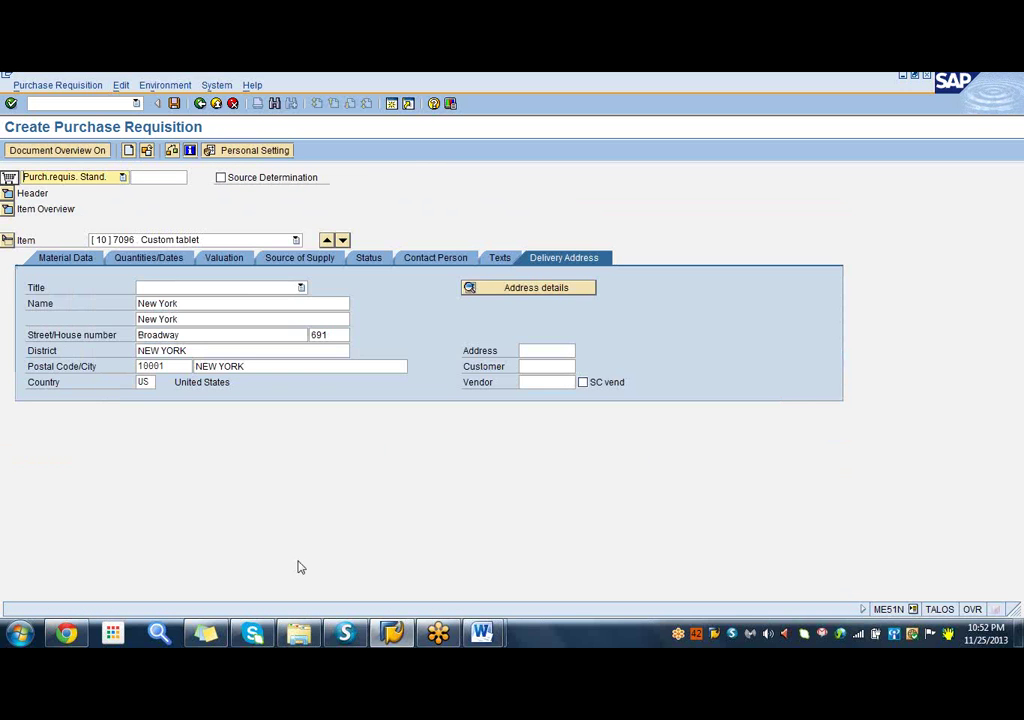
Switch to the Word test script and write Successful, P.Req and creation down the first three rows of the Expected column.
{"action": "left_click", "coordinate": [484, 634]}
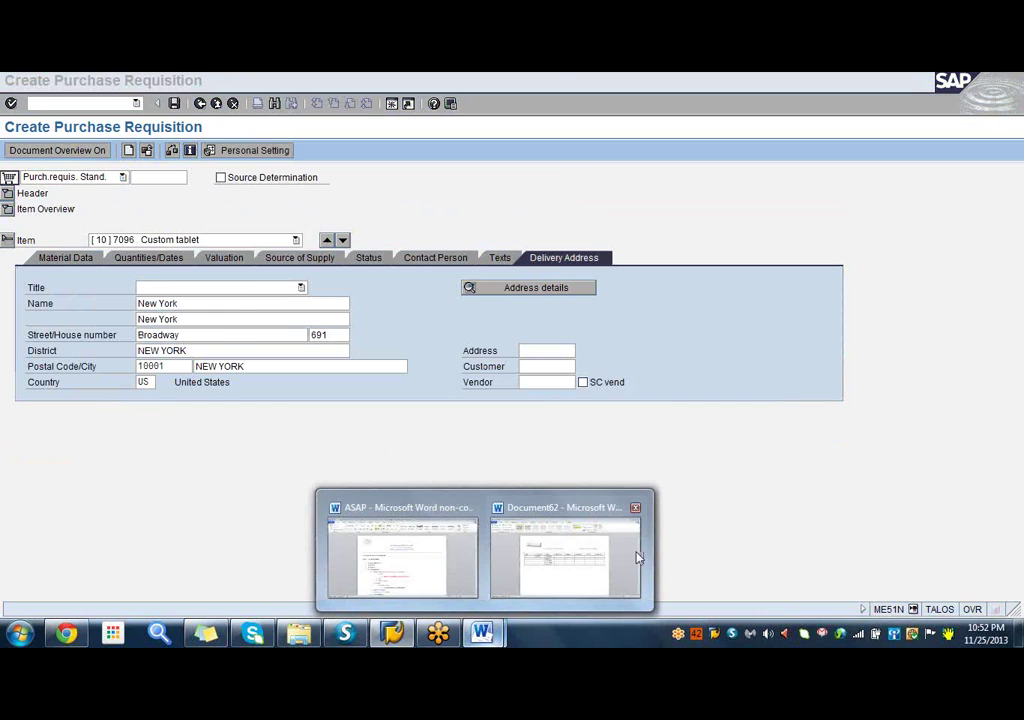
{"action": "left_click", "coordinate": [567, 594]}
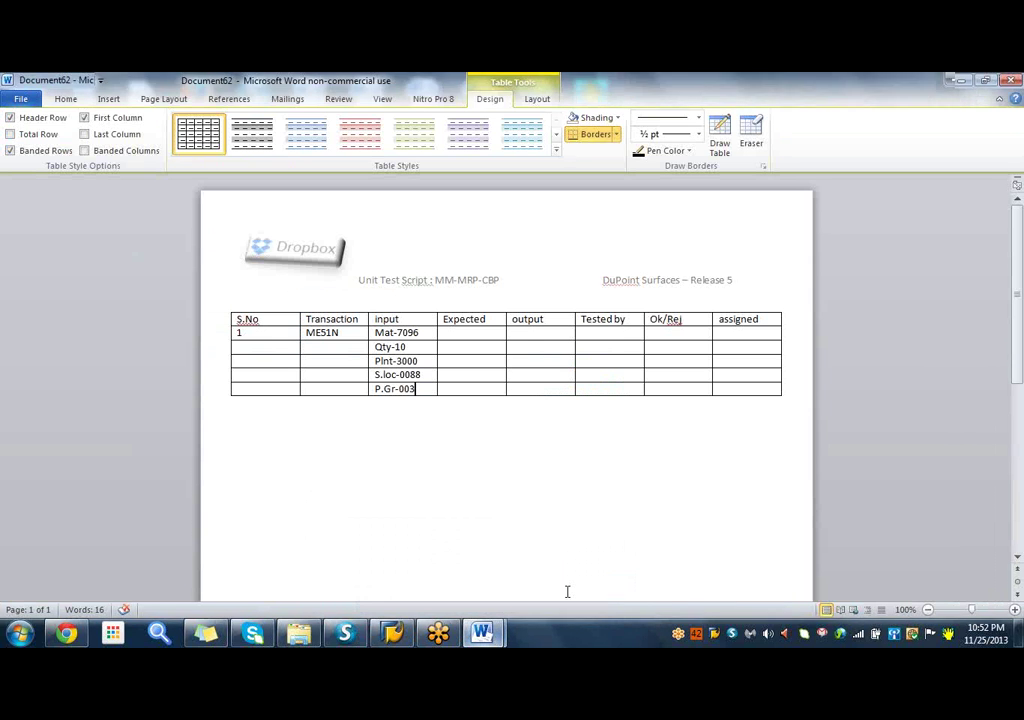
{"action": "left_click", "coordinate": [461, 333]}
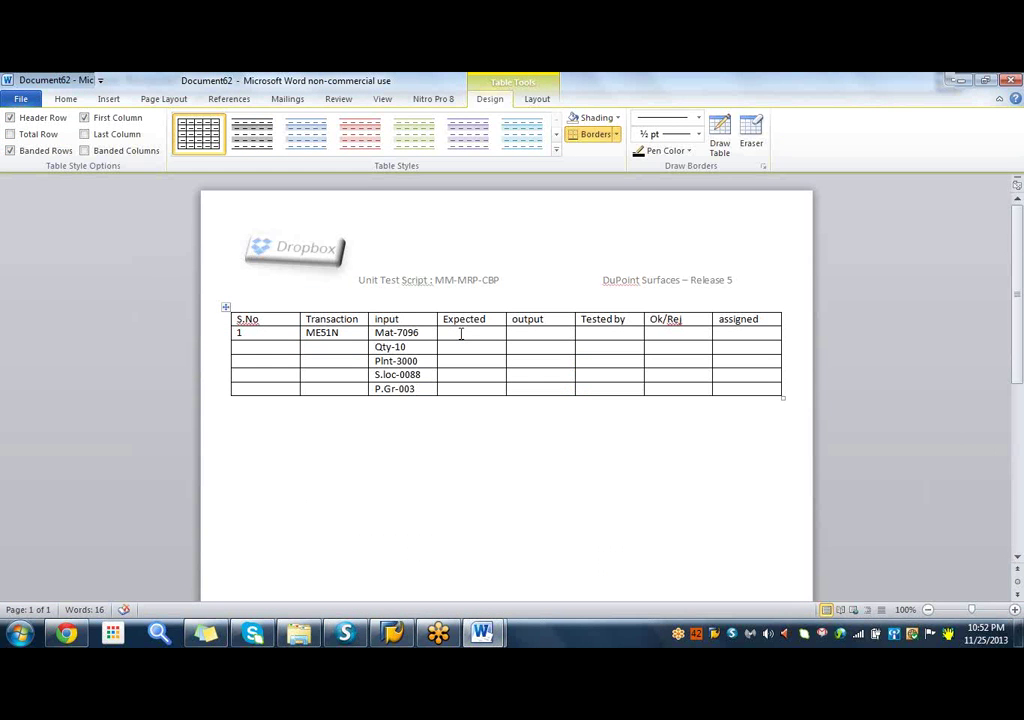
{"action": "type", "text": "Successful"}
{"action": "left_click", "coordinate": [466, 352]}
{"action": "type", "text": "P.Req"}
{"action": "left_click", "coordinate": [459, 363]}
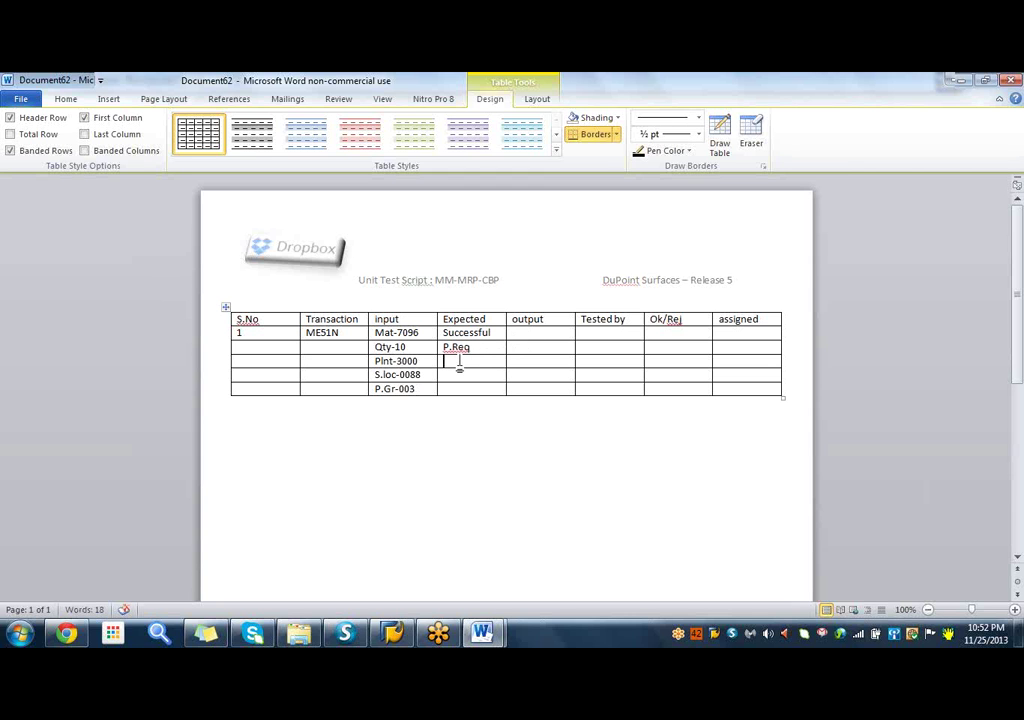
{"action": "type", "text": "oreated"}
{"action": "type", "text": "n"}
{"action": "key", "text": "Delete"}
{"action": "key", "text": "Delete"}
{"action": "key", "text": "BackSpace"}
{"action": "key", "text": "BackSpace"}
{"action": "key", "text": "BackSpace"}
{"action": "key", "text": "BackSpace"}
{"action": "type", "text": "eation"}
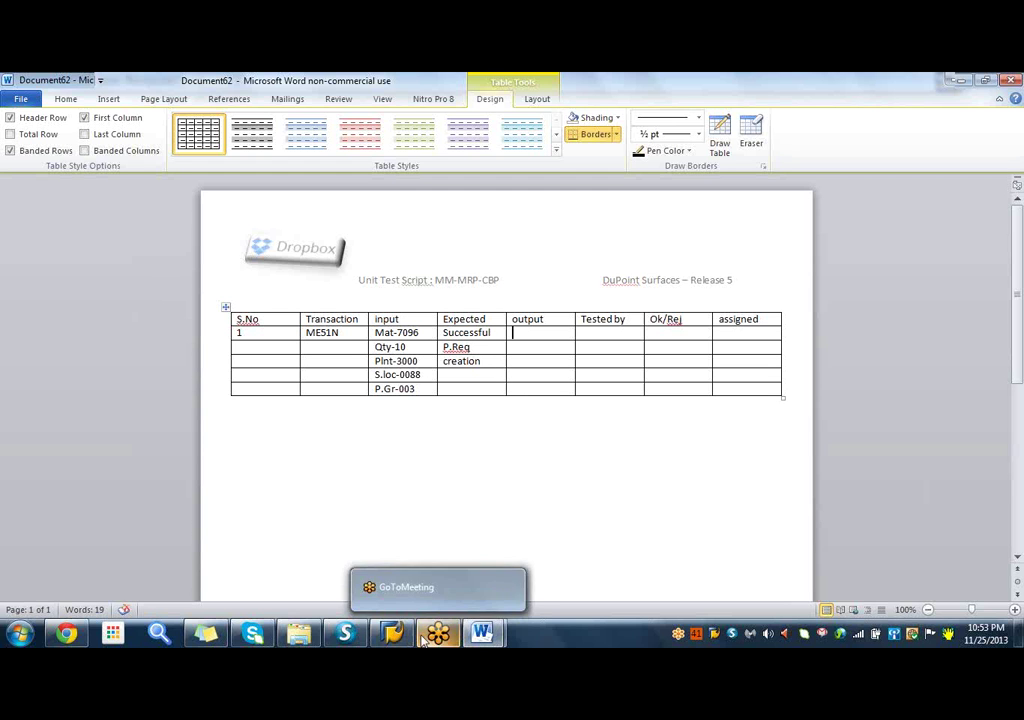
Switch back to SAP and save the purchase requisition.
{"action": "mouse_move", "coordinate": [392, 633]}
{"action": "left_click", "coordinate": [393, 579]}
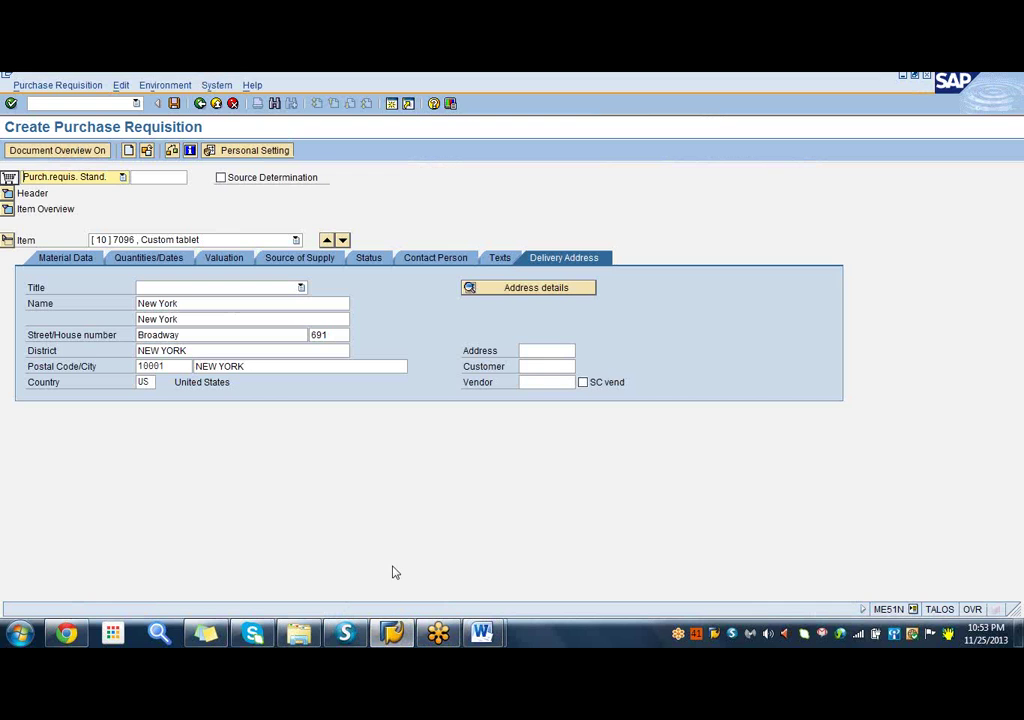
{"action": "left_click", "coordinate": [174, 104]}
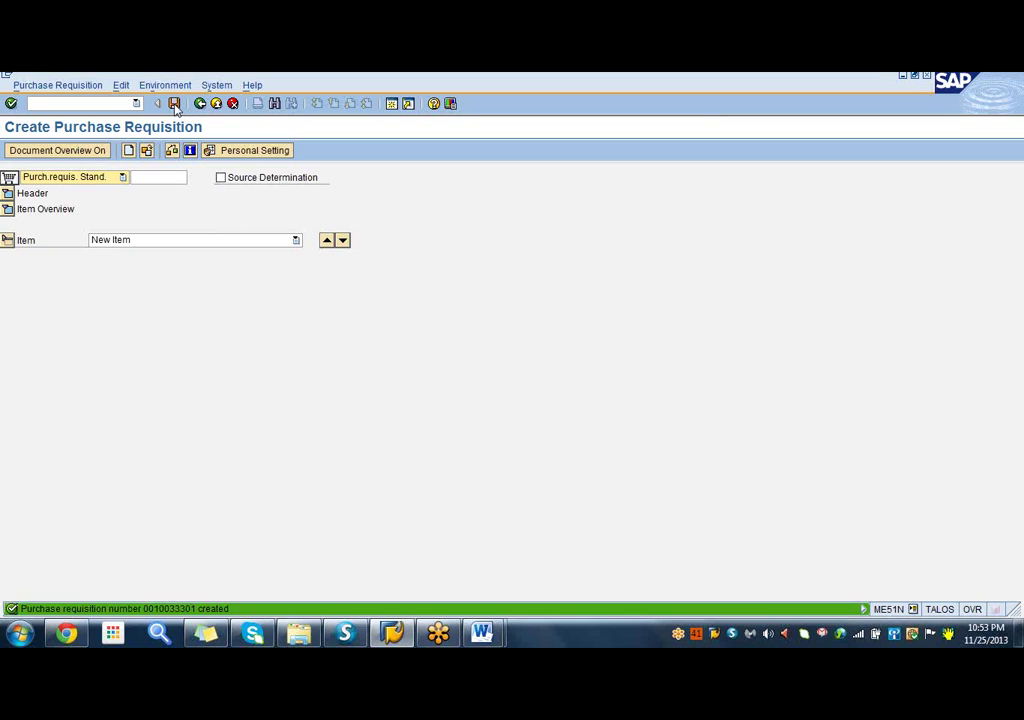
Copy the requisition number text from the SAP save message's details and paste it into the first output cell of the Word test script.
{"action": "double_click", "coordinate": [195, 610]}
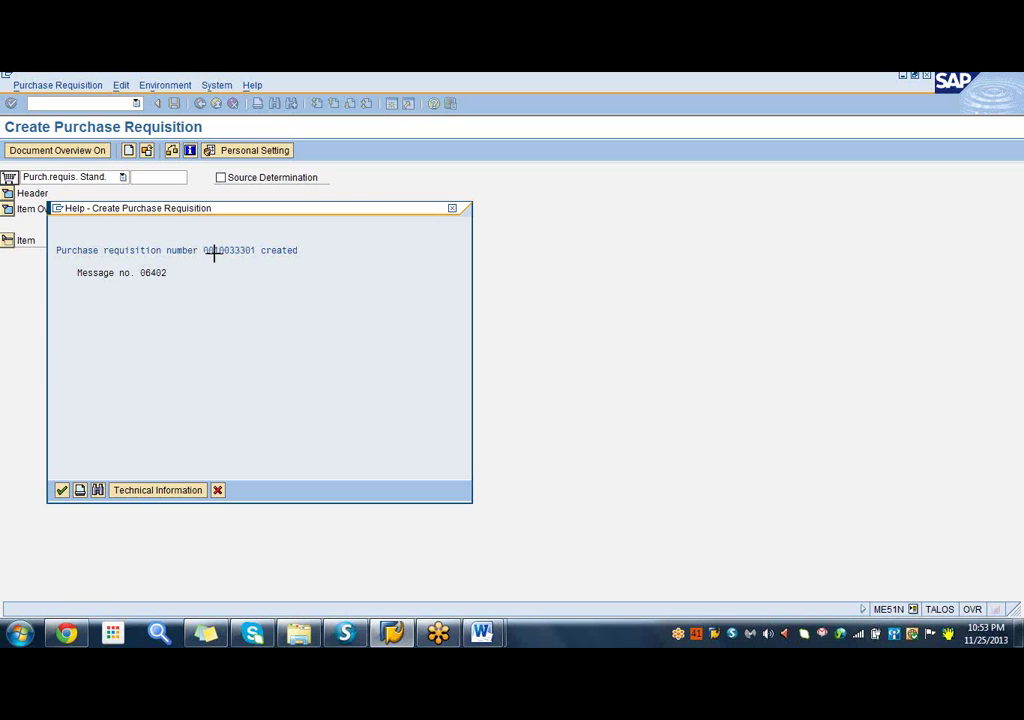
{"action": "left_click_drag", "start_coordinate": [215, 254], "coordinate": [305, 256]}
{"action": "key", "text": "ctrl+c"}
{"action": "left_click", "coordinate": [498, 638]}
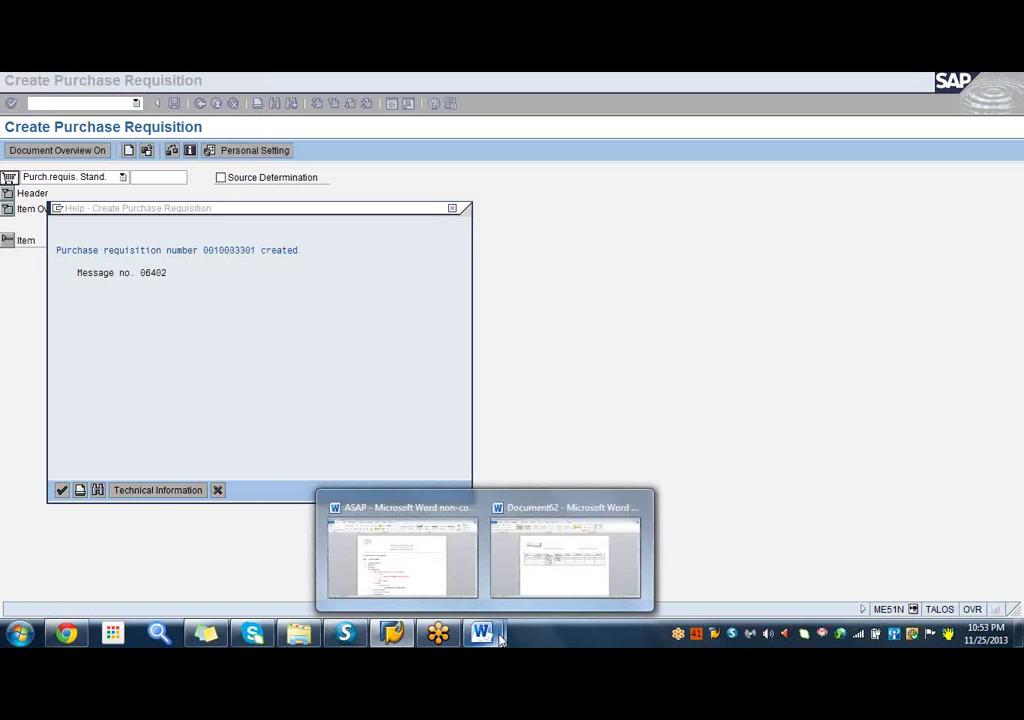
{"action": "left_click", "coordinate": [553, 572]}
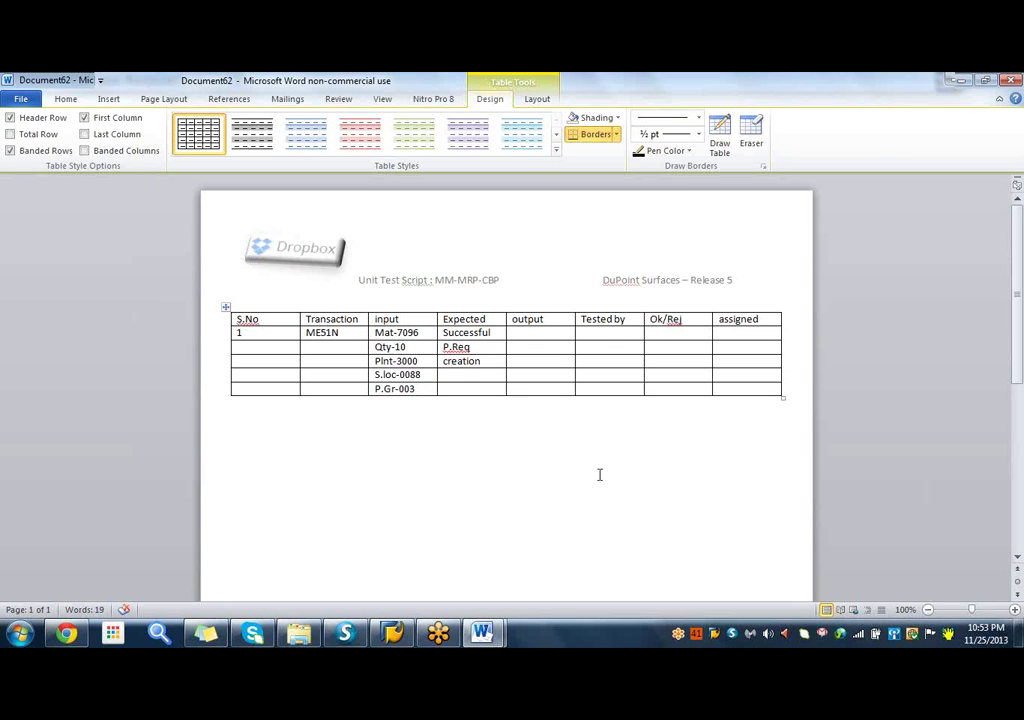
{"action": "key", "text": "ctrl+v"}
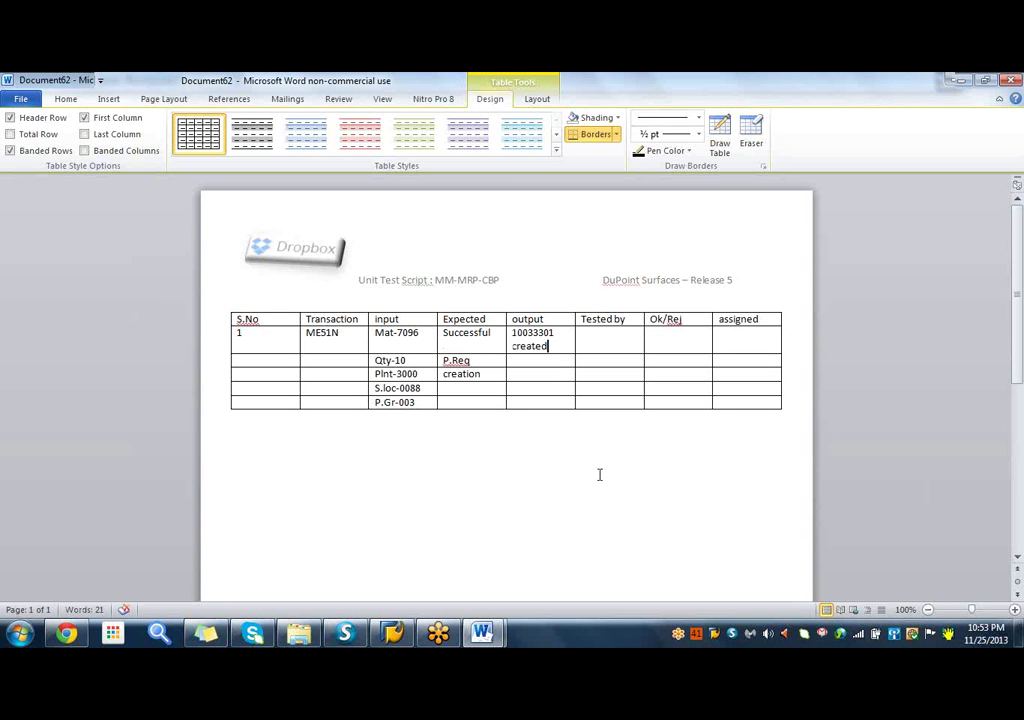
Delete the word created from the first output cell, keeping only the requisition number.
{"action": "key", "text": "BackSpace"}
{"action": "key", "text": "BackSpace"}
{"action": "key", "text": "BackSpace"}
{"action": "key", "text": "BackSpace"}
{"action": "key", "text": "BackSpace"}
{"action": "key", "text": "BackSpace"}
{"action": "key", "text": "BackSpace"}
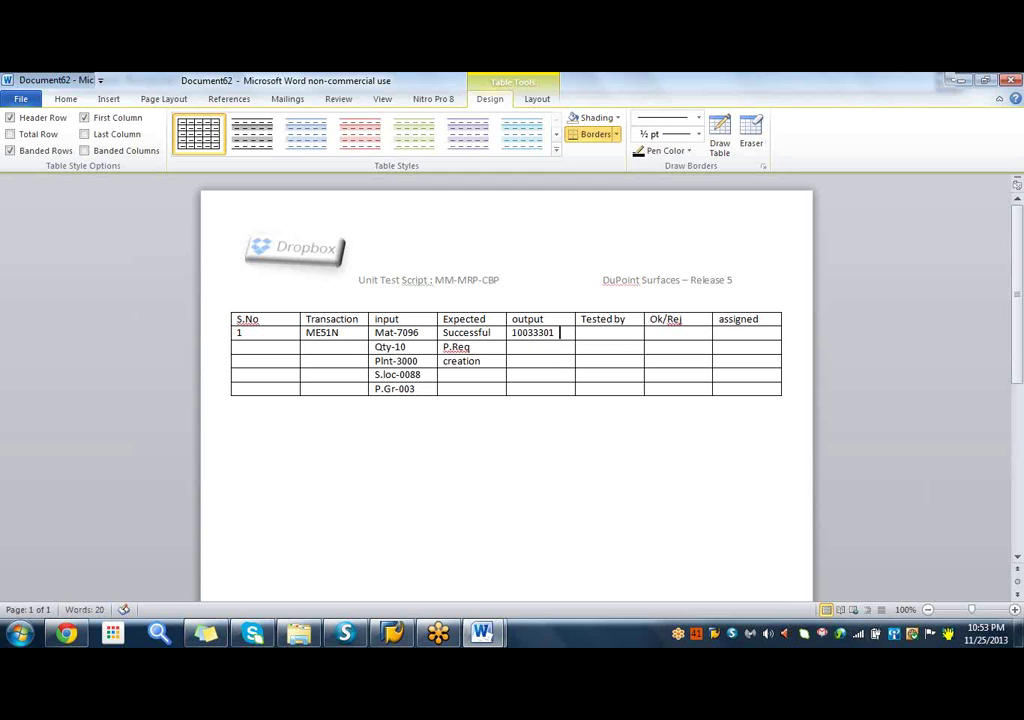
Fill in the tester's name under Tested by and ok under Ok/Rej in the ME51N row.
{"action": "left_click", "coordinate": [595, 337]}
{"action": "type", "text": "Raj"}
{"action": "left_click", "coordinate": [667, 334]}
{"action": "type", "text": "ok"}
Save the test script to the Desktop as a Word document named Unit test script and close it.
{"action": "left_click", "coordinate": [22, 103]}
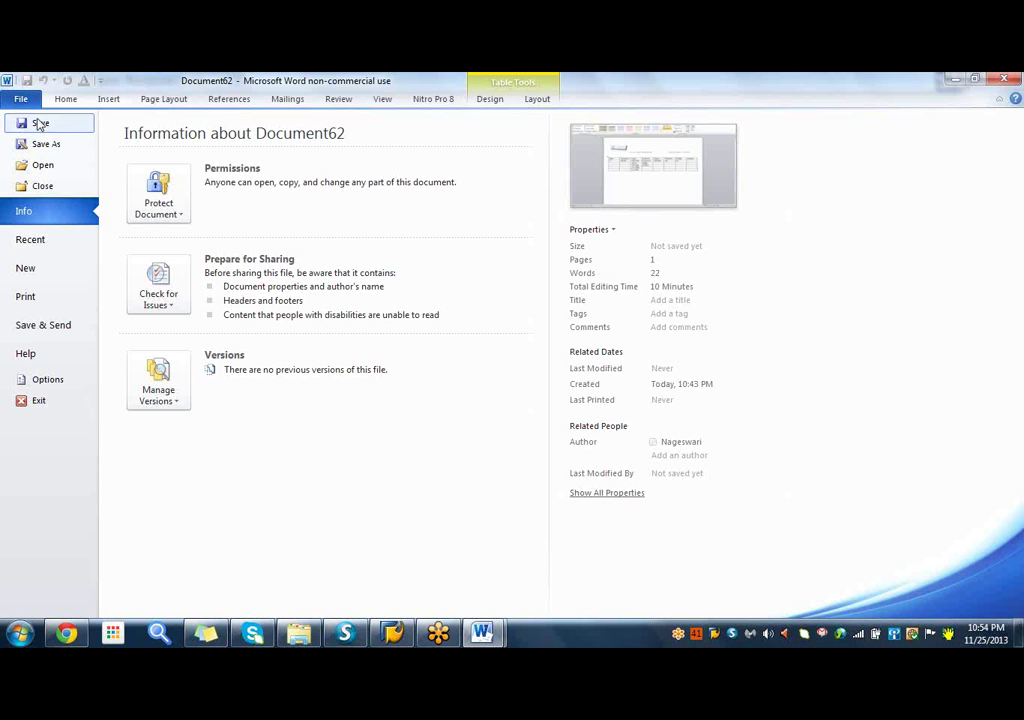
{"action": "left_click", "coordinate": [20, 124]}
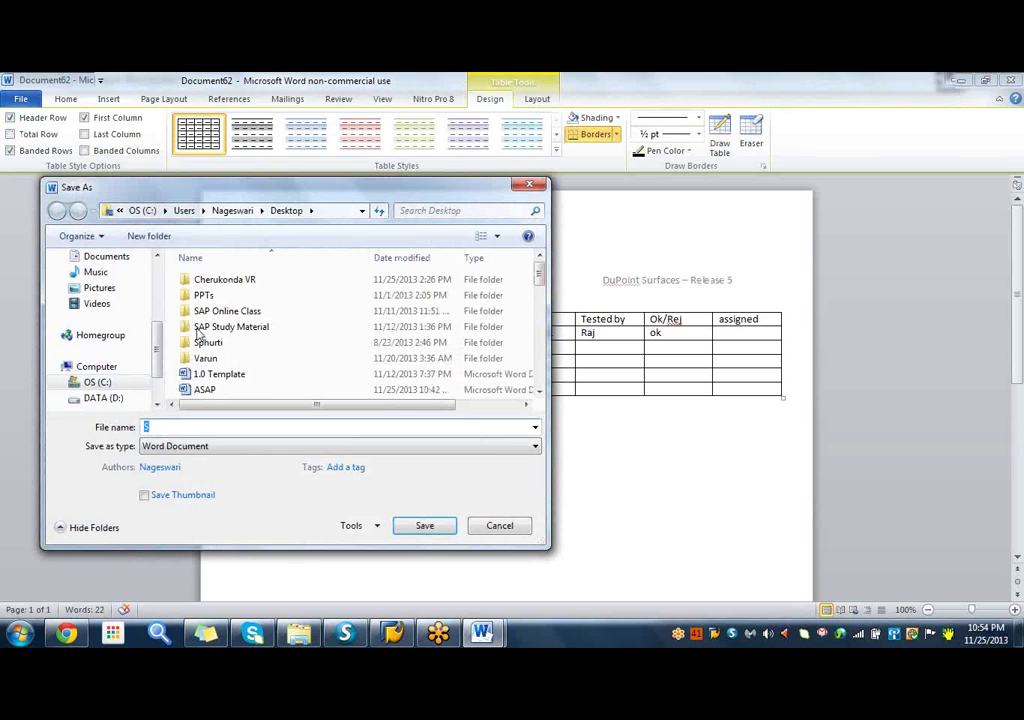
{"action": "left_click", "coordinate": [173, 424]}
{"action": "key", "text": "BackSpace"}
{"action": "type", "text": "Unit test script"}
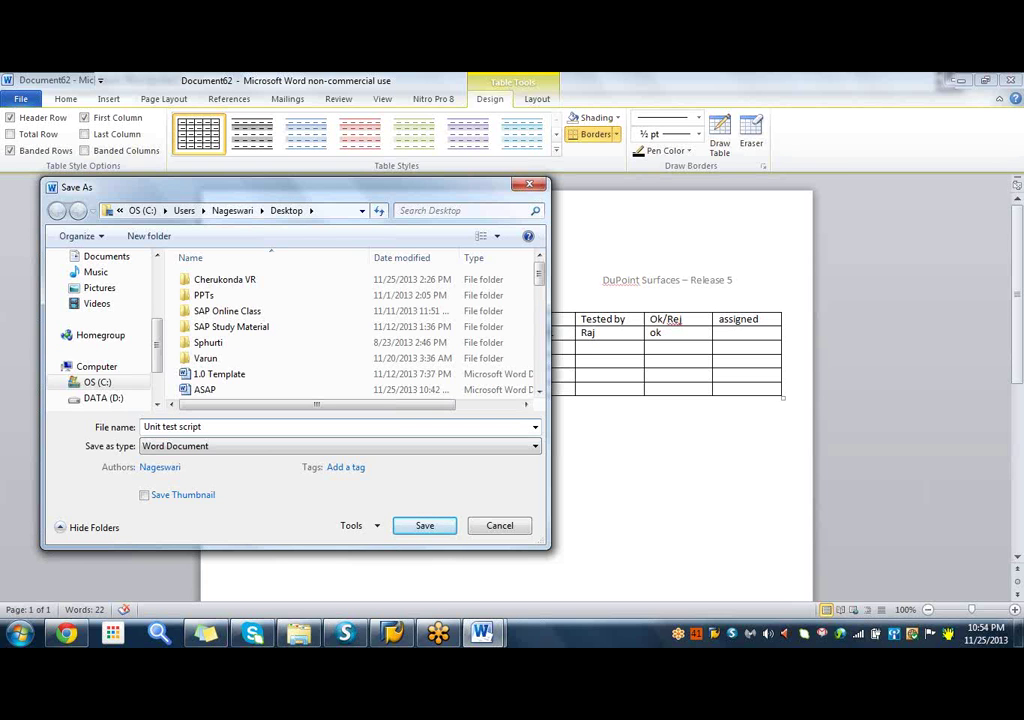
{"action": "left_click", "coordinate": [155, 282]}
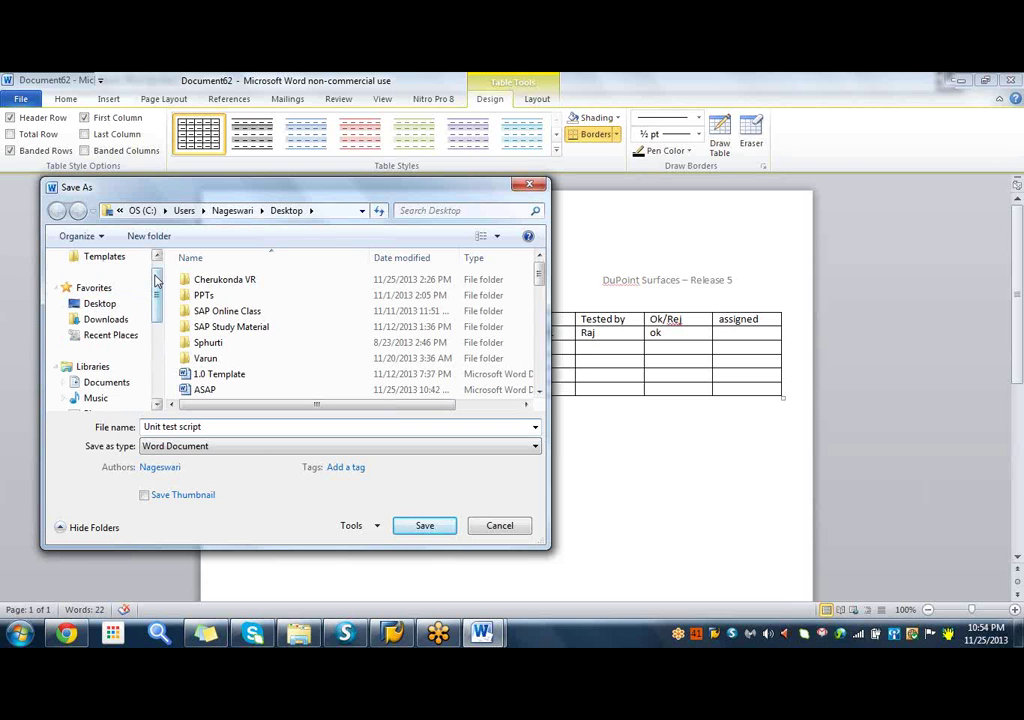
{"action": "left_click", "coordinate": [108, 307]}
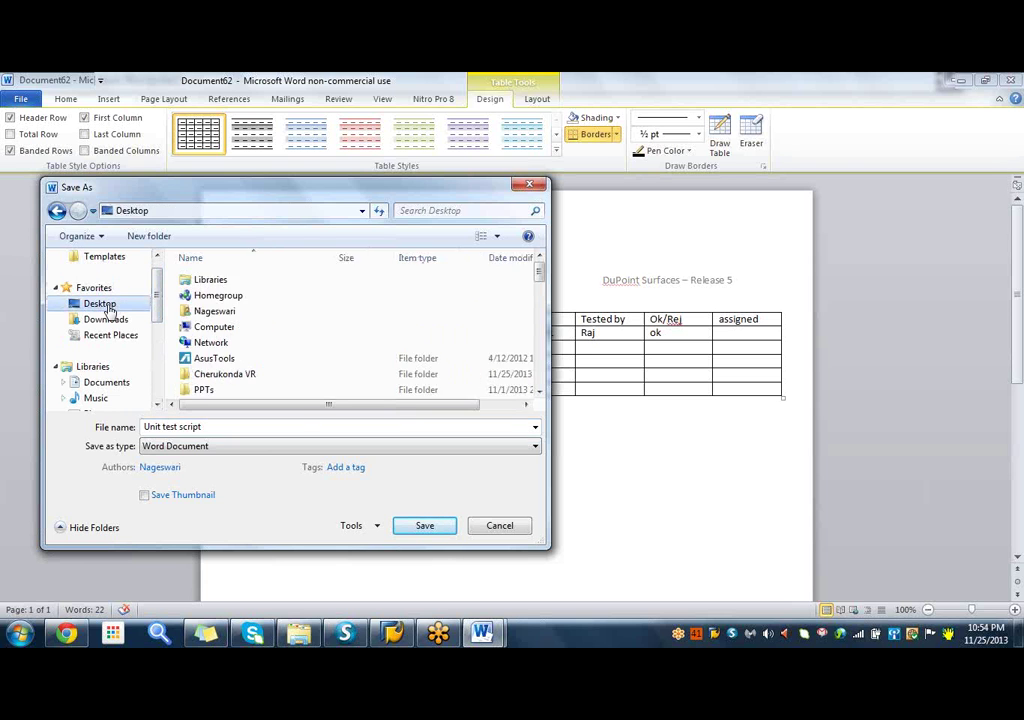
{"action": "left_click", "coordinate": [424, 526]}
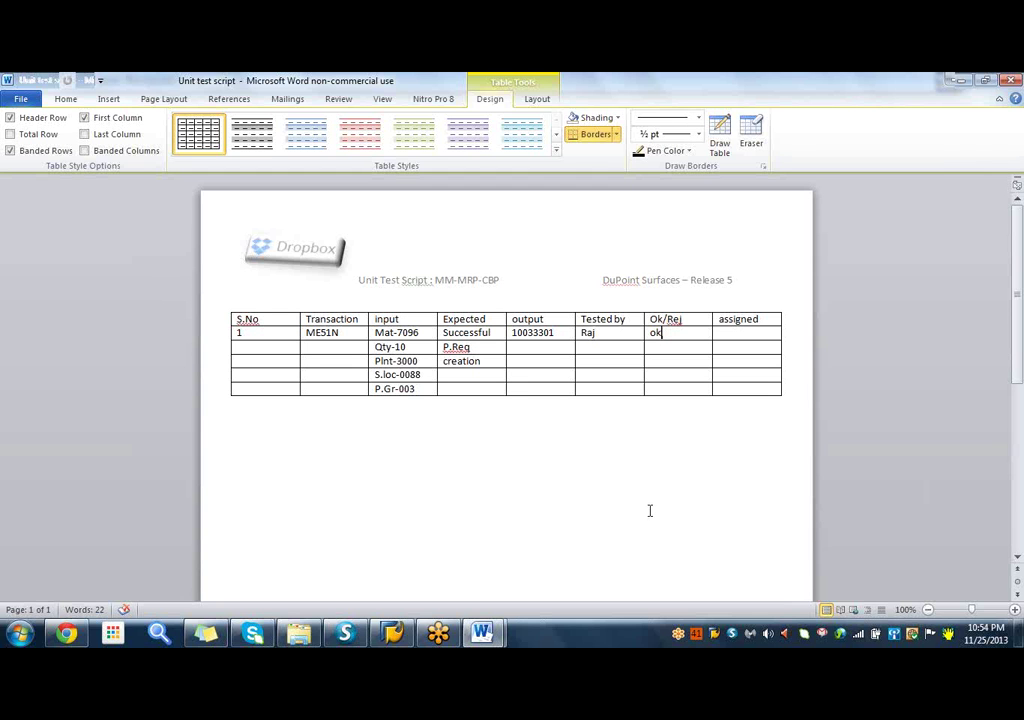
{"action": "left_click", "coordinate": [1008, 82]}
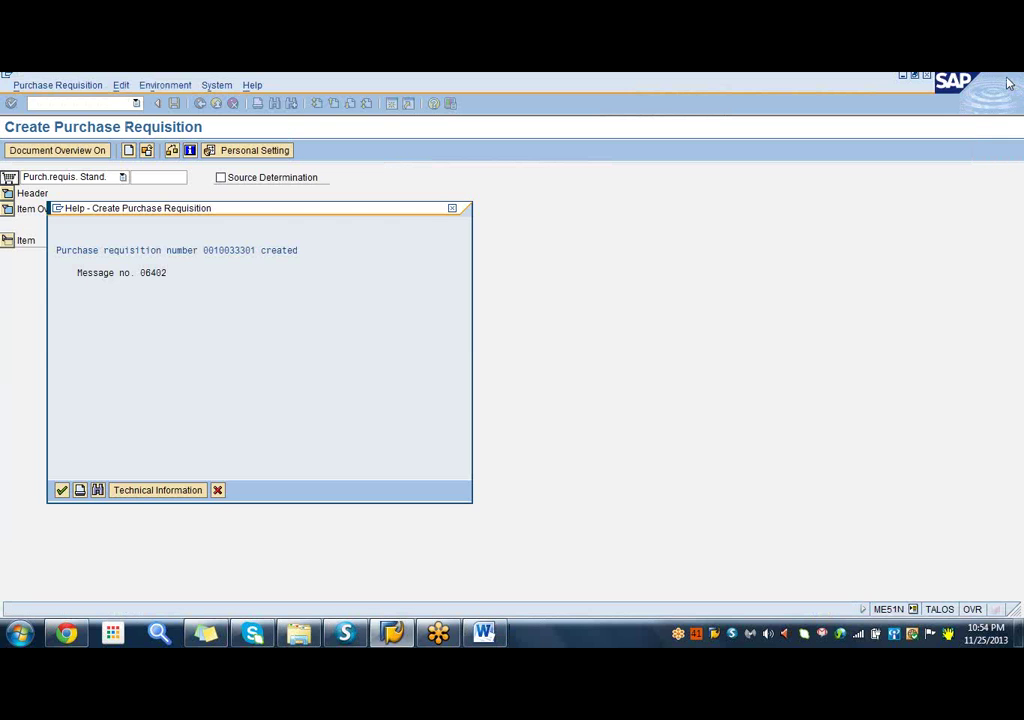
Close the message help in SAP and switch to the ASAP methodology document in Word.
{"action": "left_click", "coordinate": [453, 210]}
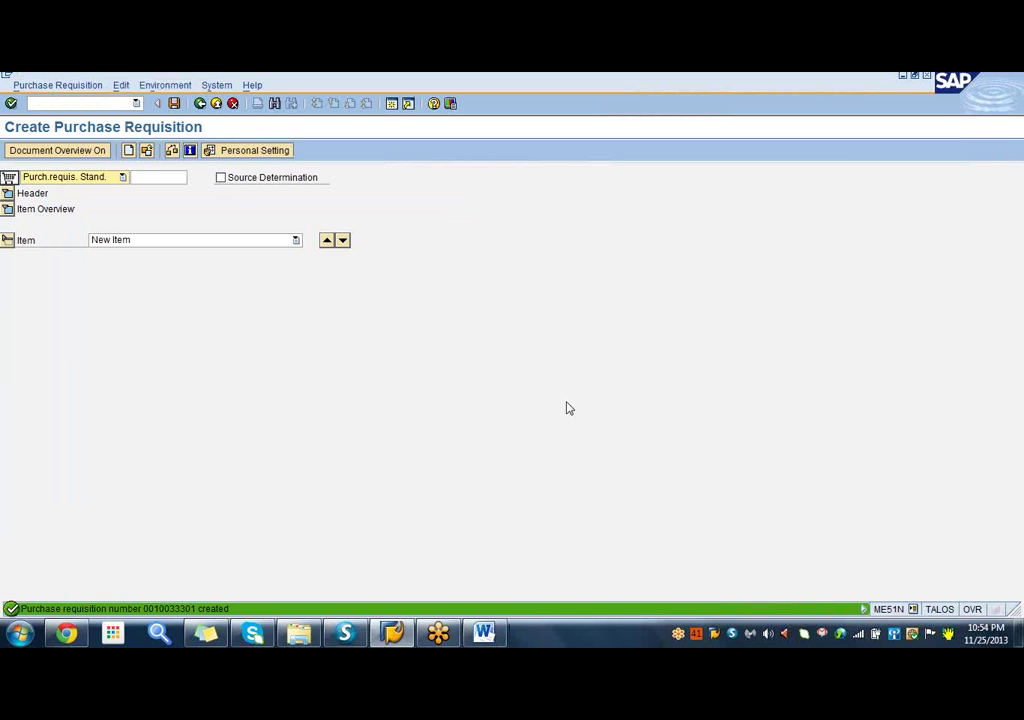
{"action": "left_click", "coordinate": [485, 632]}
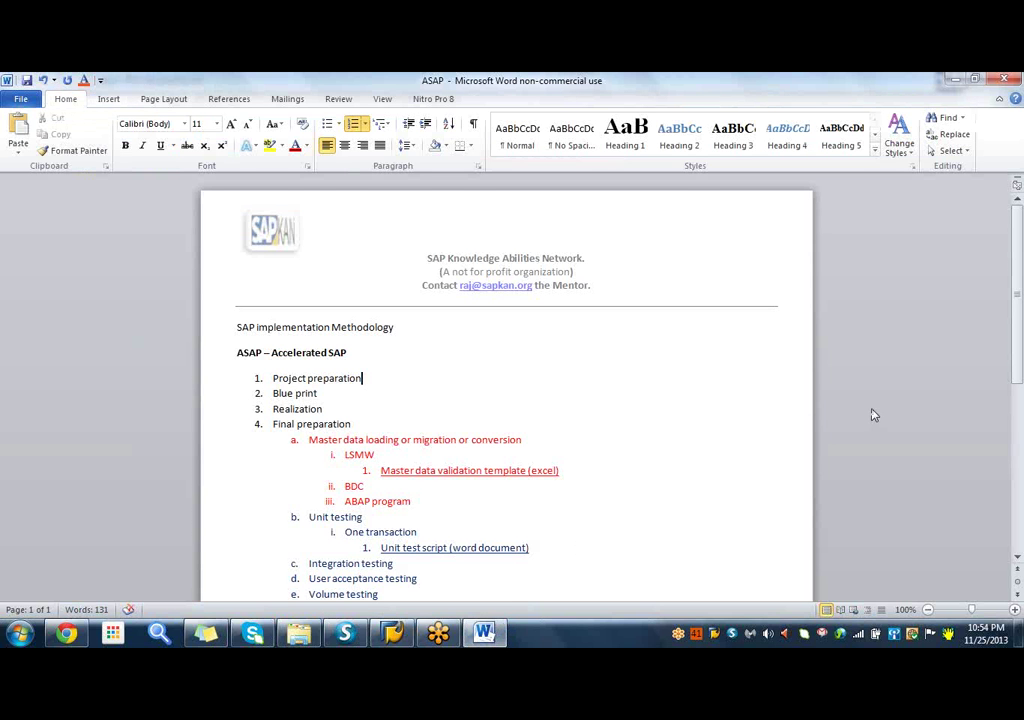
{"action": "key", "text": "Down"}
{"action": "key", "text": "Down"}
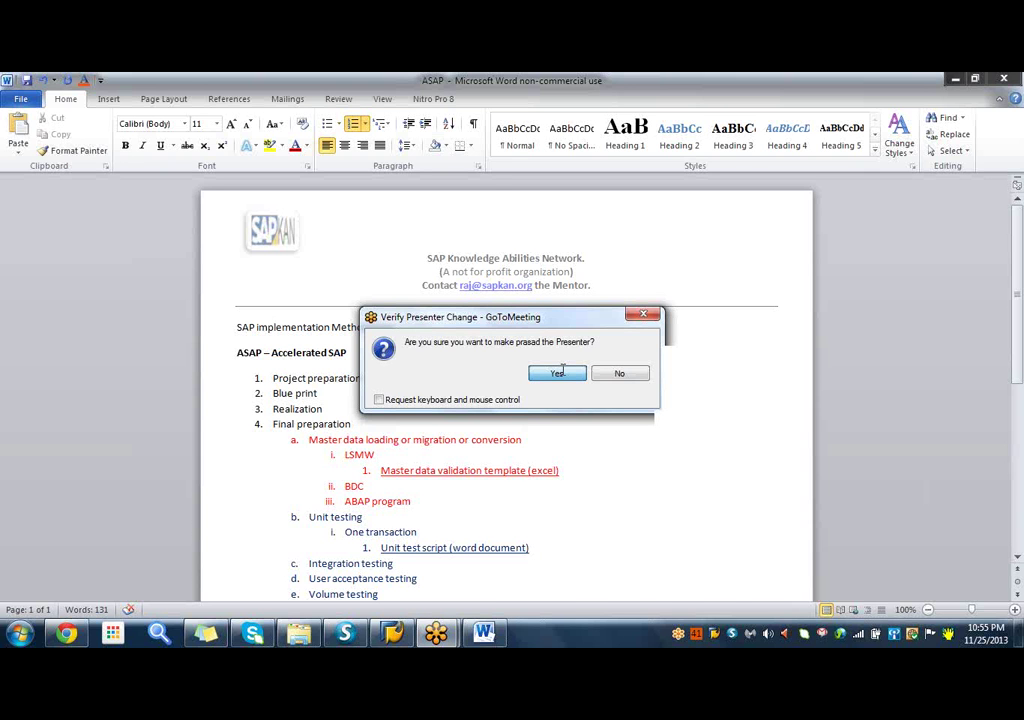
Confirm handing the GoToMeeting presenter role to the other attendee and launch SAP Logon on that attendee's desktop.
{"action": "left_click", "coordinate": [557, 373]}
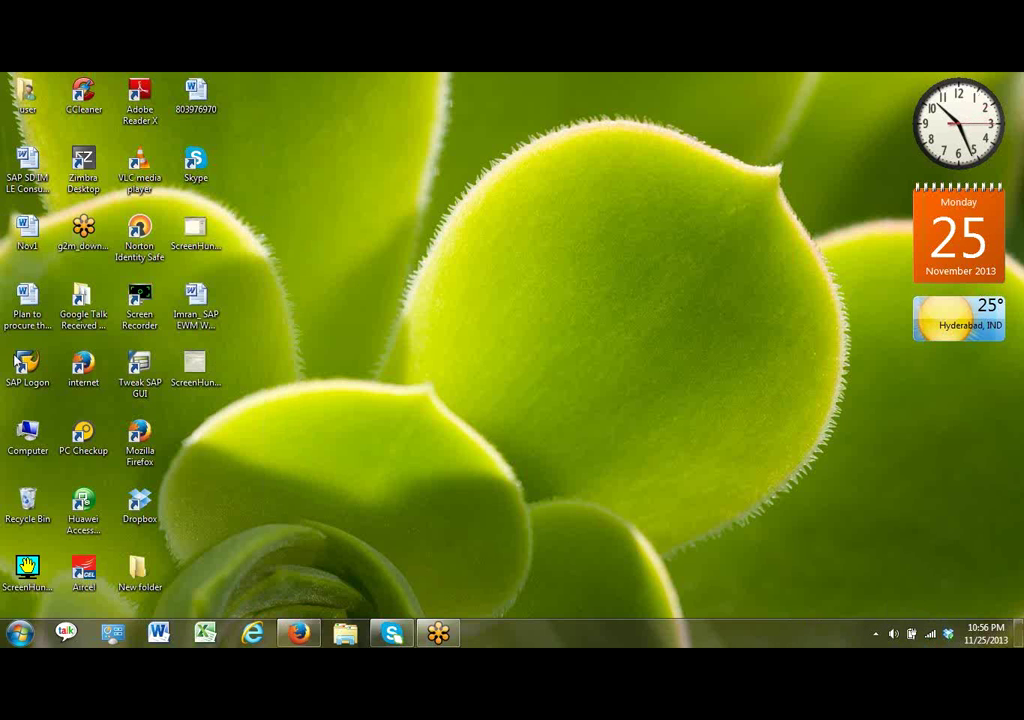
{"action": "left_click", "coordinate": [27, 368]}
{"action": "key", "text": "Return"}
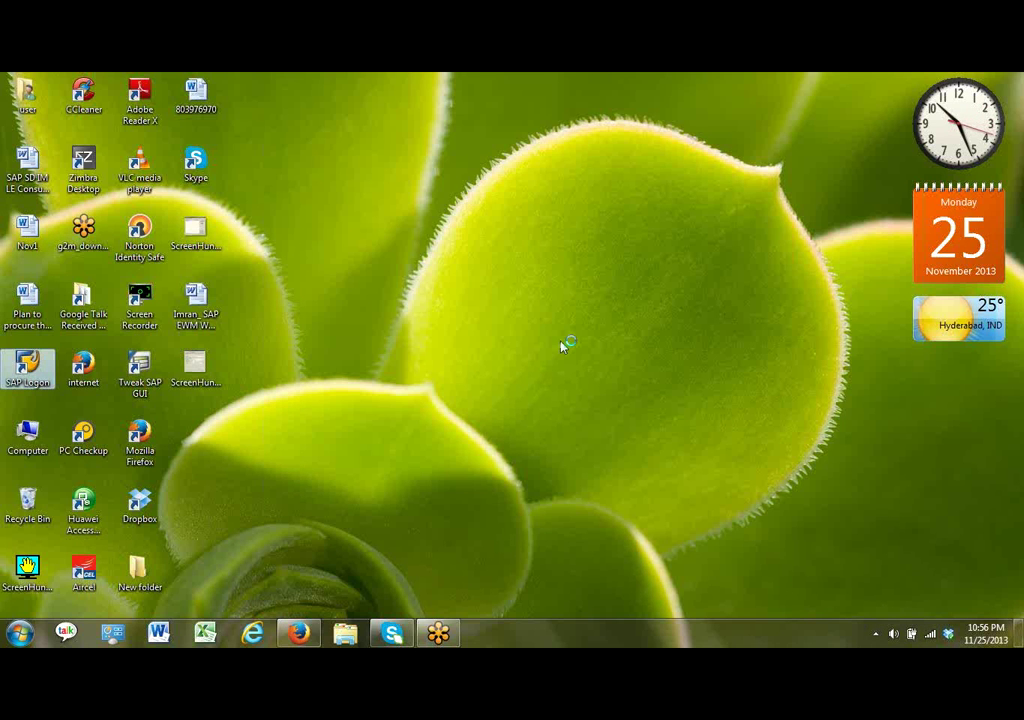